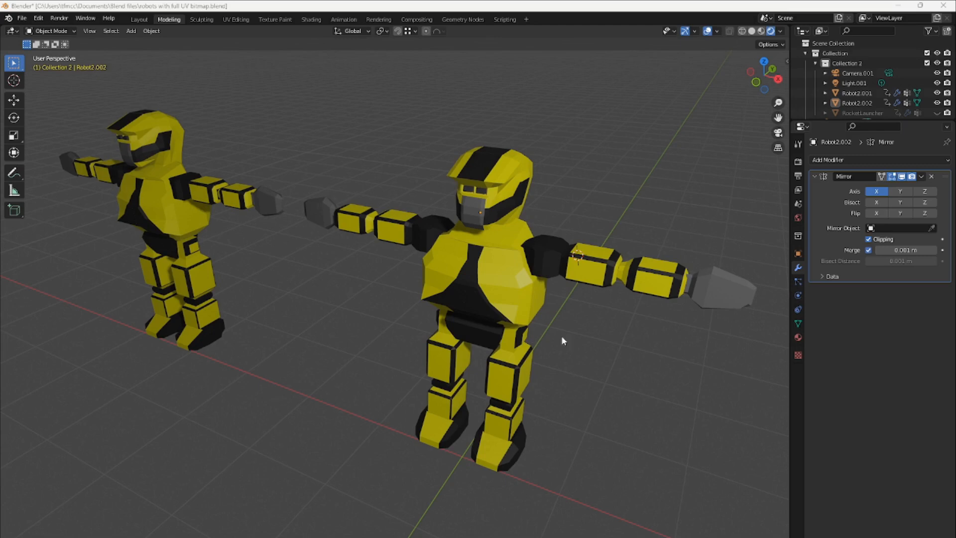
# Enter edit mode on Robot2.002 and select all body geometry linked to a front chest face.
pyautogui.click(481, 271)
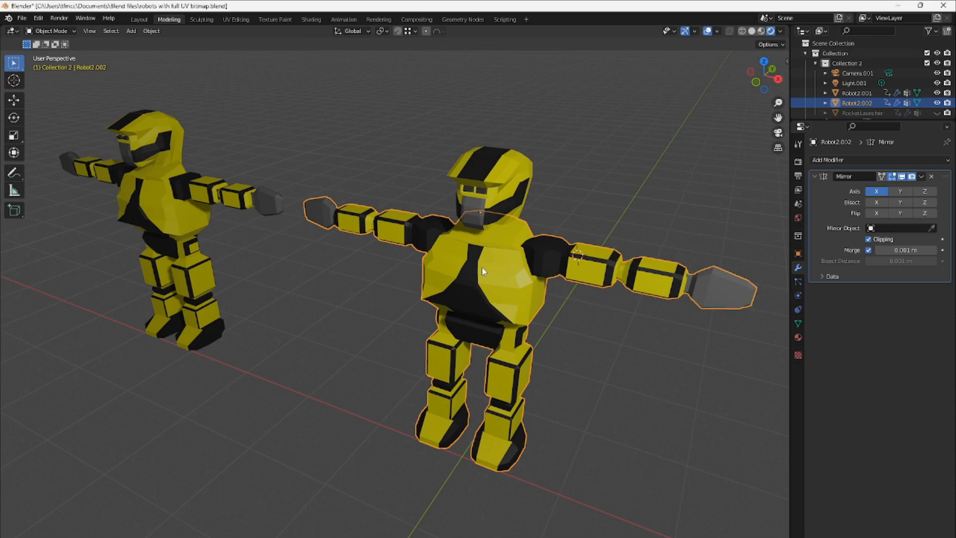
pyautogui.press('Tab')
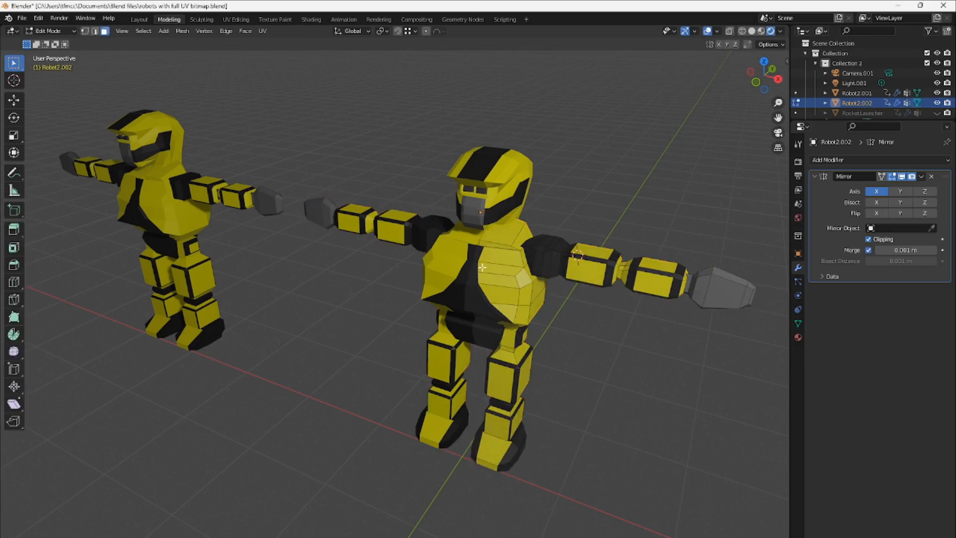
pyautogui.click(507, 290)
pyautogui.hotkey('ctrl', 'l')
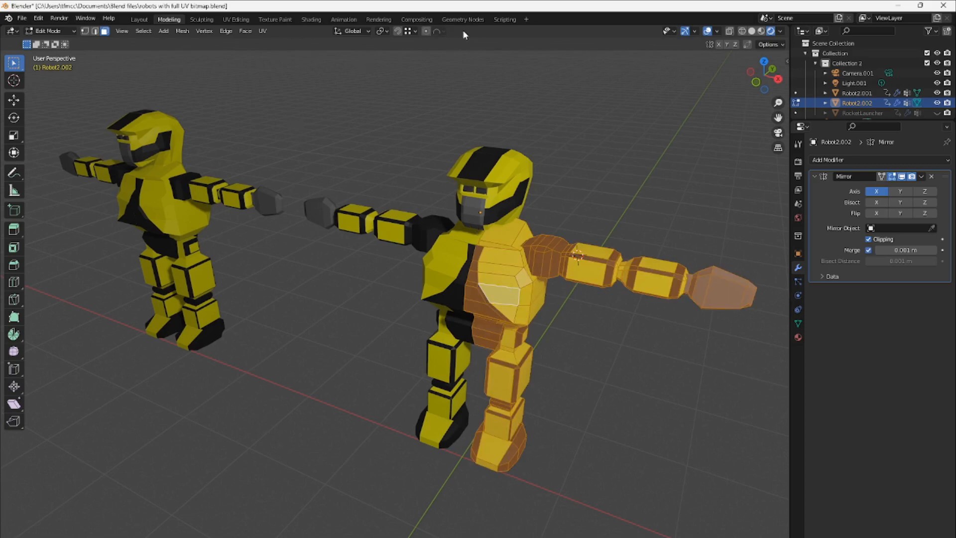
# Switch to the UV Editing workspace, frame the colour palette, and unwrap the selected body geometry.
pyautogui.click(236, 19)
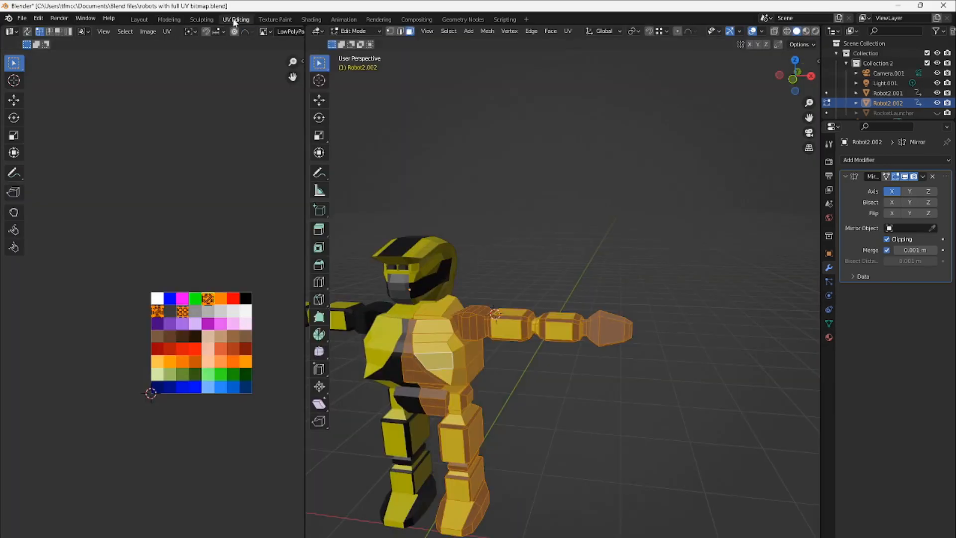
pyautogui.scroll(2, 171, 299)
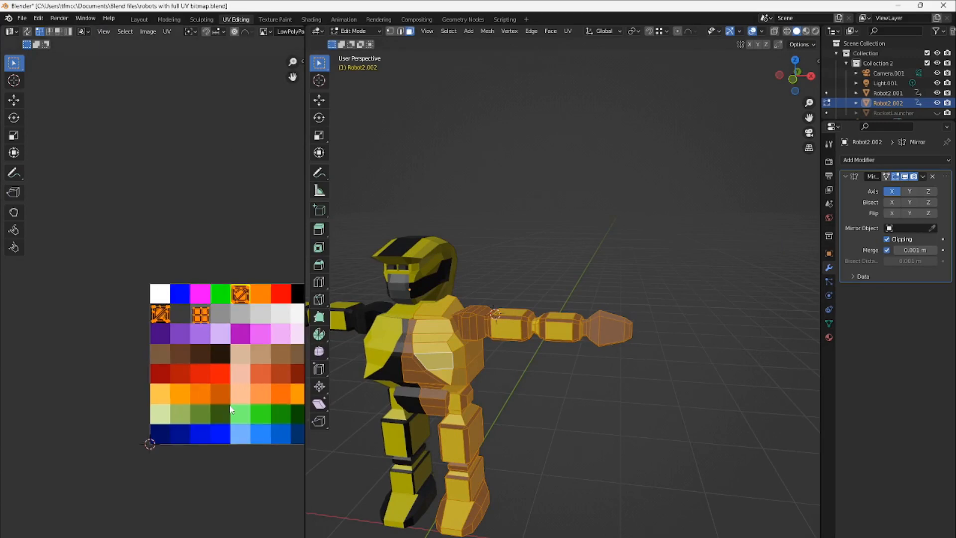
pyautogui.moveTo(231, 482); pyautogui.dragTo(192, 482, button='middle')
pyautogui.scroll(1, 192, 481)
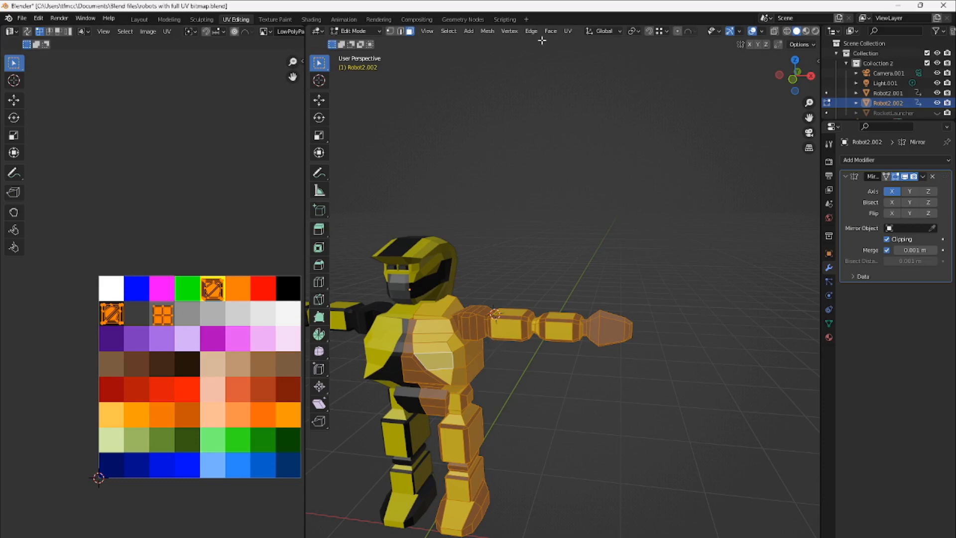
pyautogui.click(568, 32)
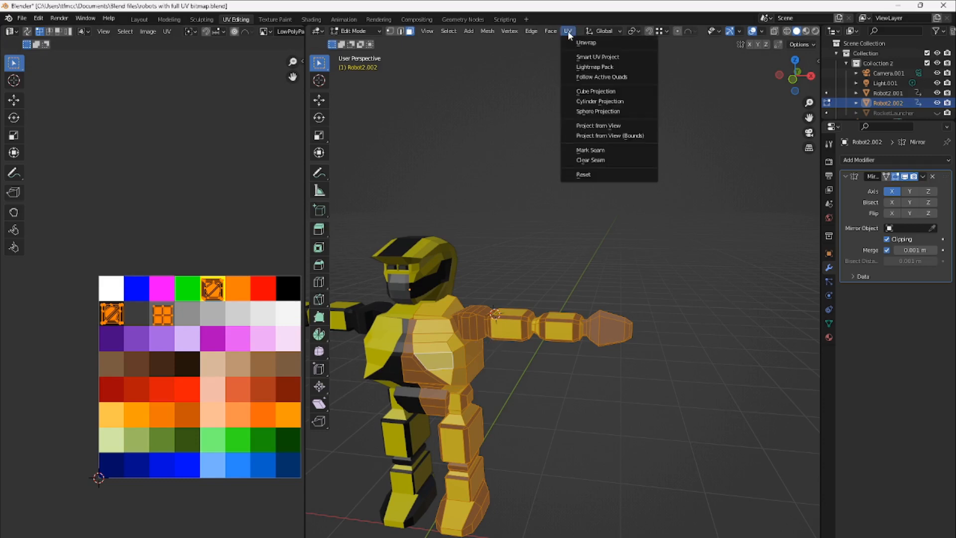
pyautogui.click(604, 45)
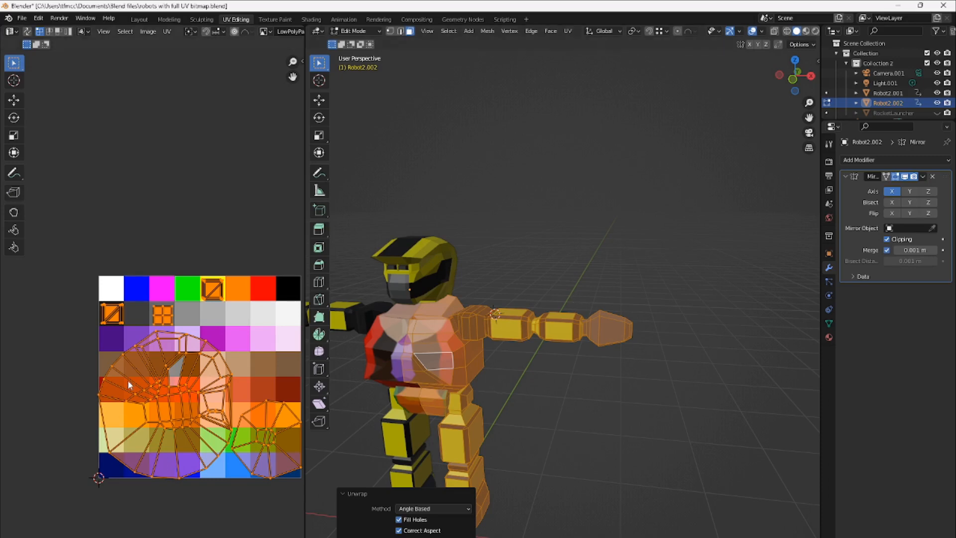
# Examine the torso's UV layout by selecting its linked faces and individual faces along the chest's centre.
pyautogui.click(439, 362)
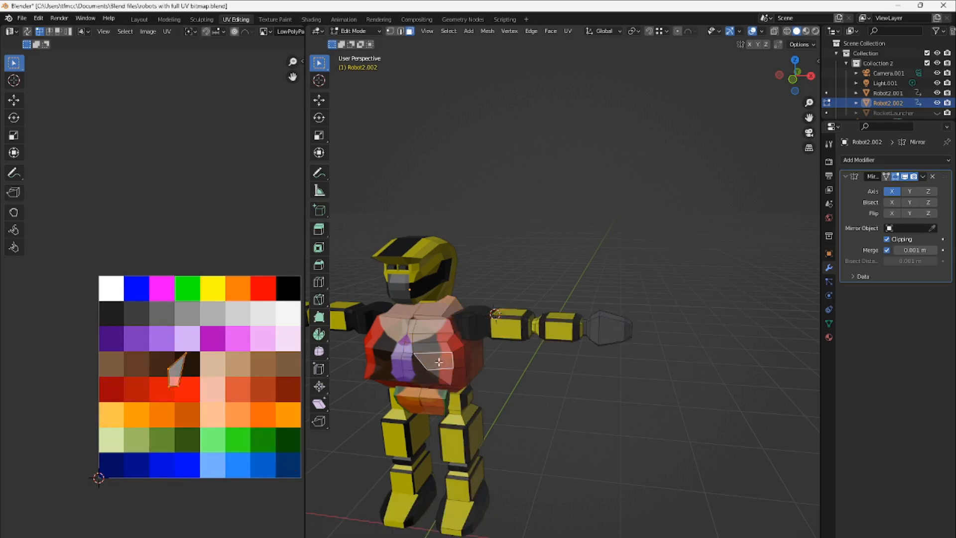
pyautogui.hotkey('ctrl', 'l')
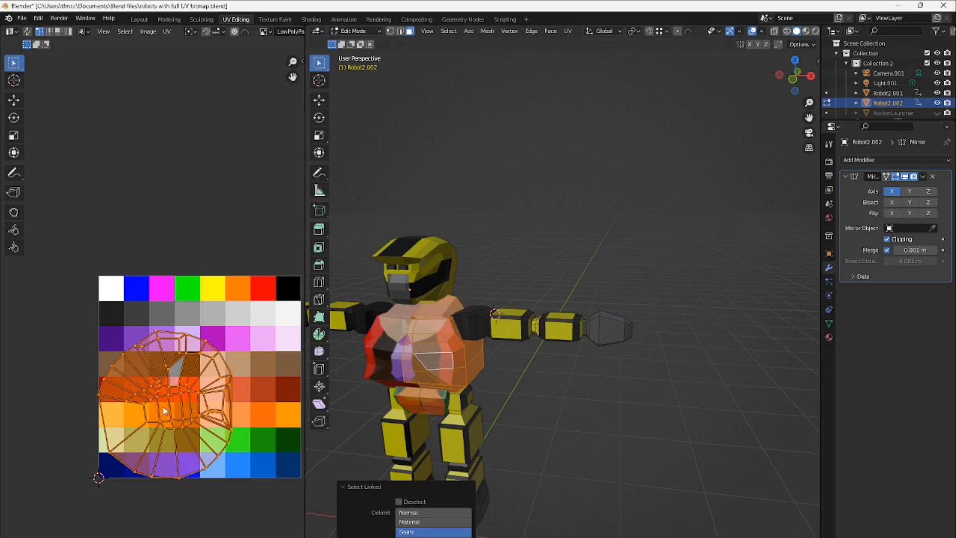
pyautogui.click(412, 365)
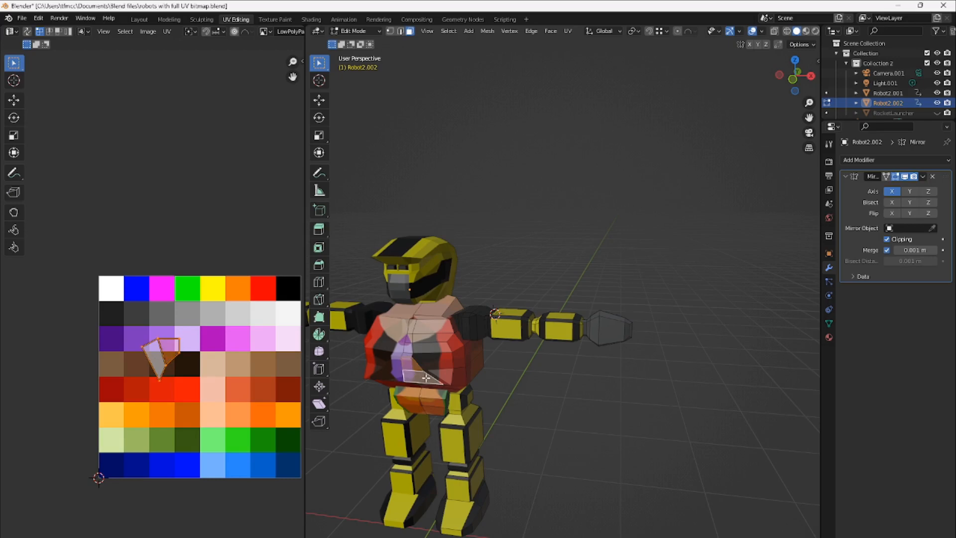
pyautogui.keyDown('shift'); pyautogui.click(407, 352); pyautogui.keyUp('shift')
pyautogui.keyDown('shift'); pyautogui.click(407, 348); pyautogui.keyUp('shift')
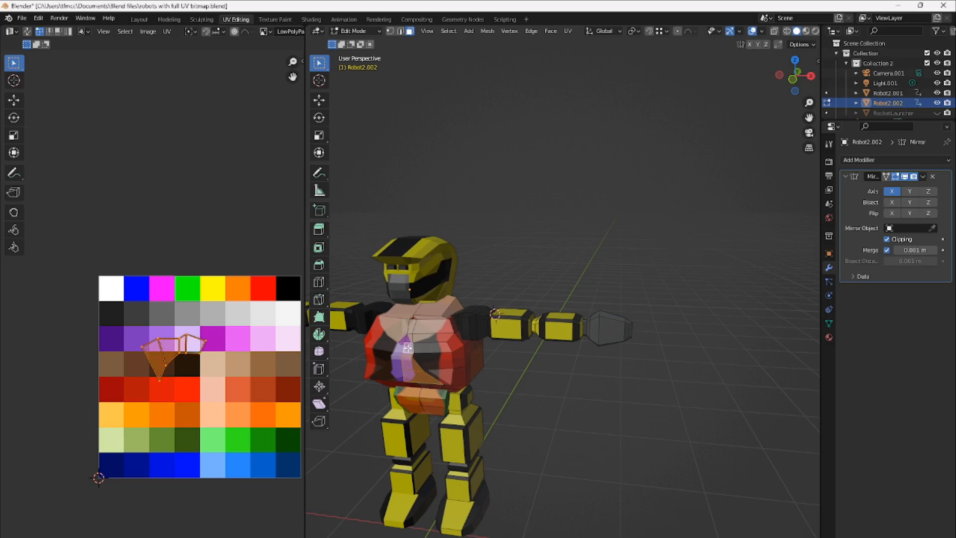
pyautogui.keyDown('shift'); pyautogui.click(407, 334); pyautogui.keyUp('shift')
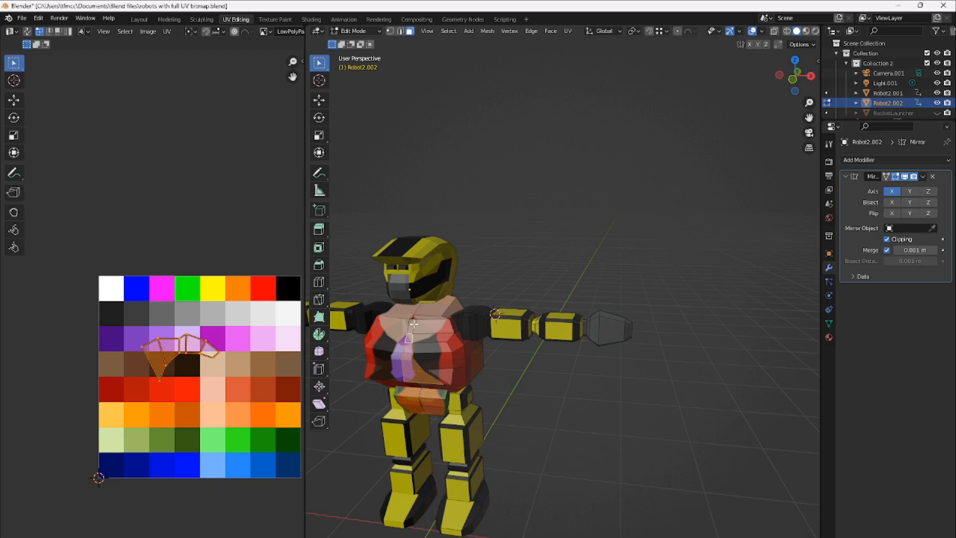
pyautogui.keyDown('shift'); pyautogui.click(414, 326); pyautogui.keyUp('shift')
# Select the hand's linked faces to examine where they sit in the UV layout.
pyautogui.click(616, 332)
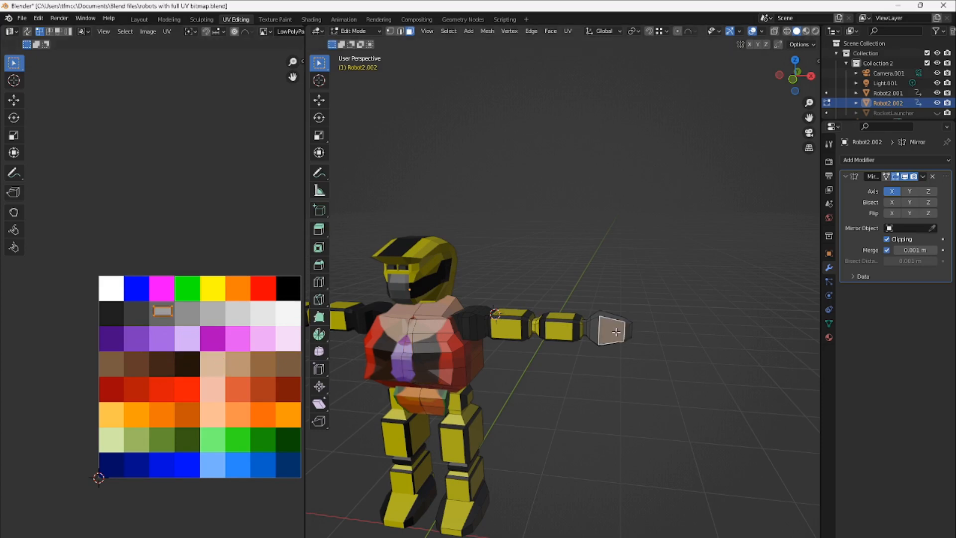
pyautogui.press('l')
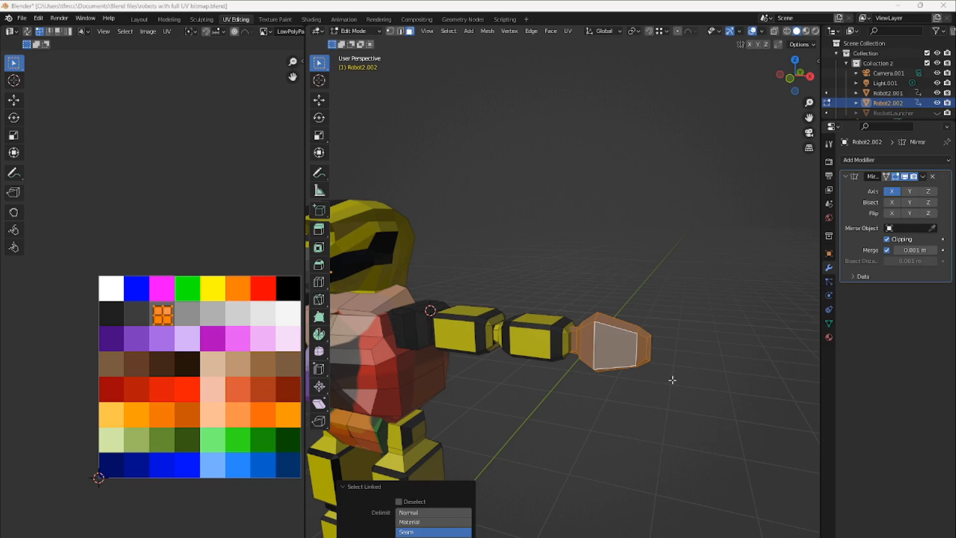
pyautogui.scroll(4, 682, 388)
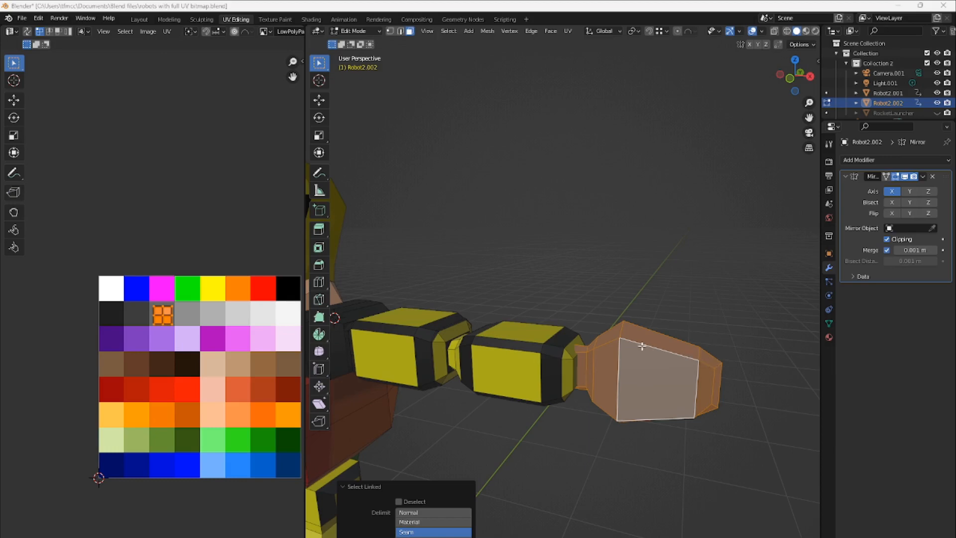
# Mark a seam along the hand's upper front edges, running from the wrist to the fingertips.
pyautogui.click(611, 340)
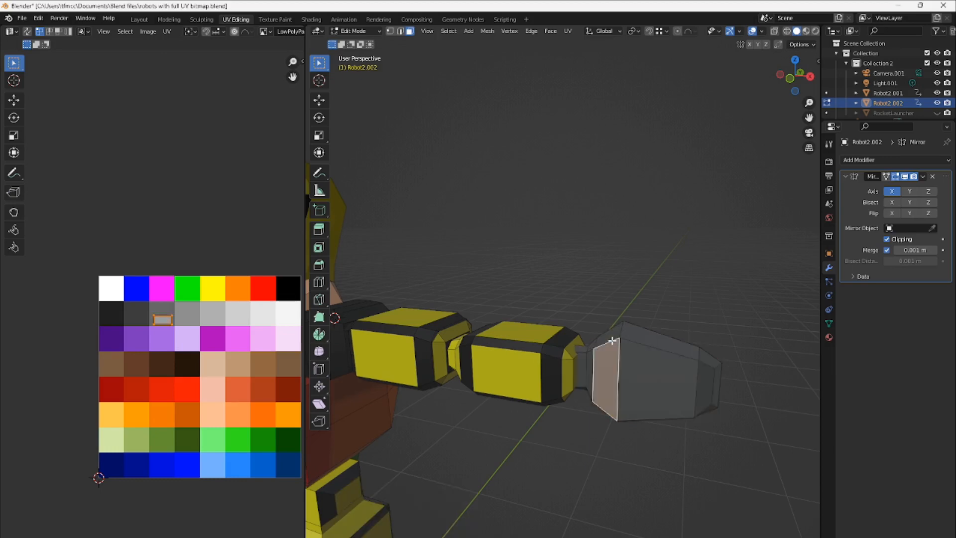
pyautogui.click(704, 302)
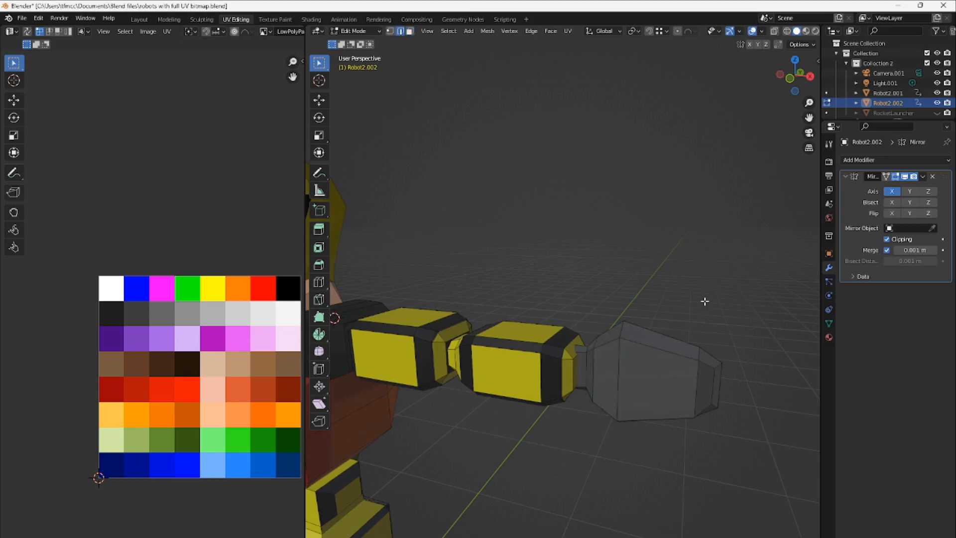
pyautogui.click(606, 341)
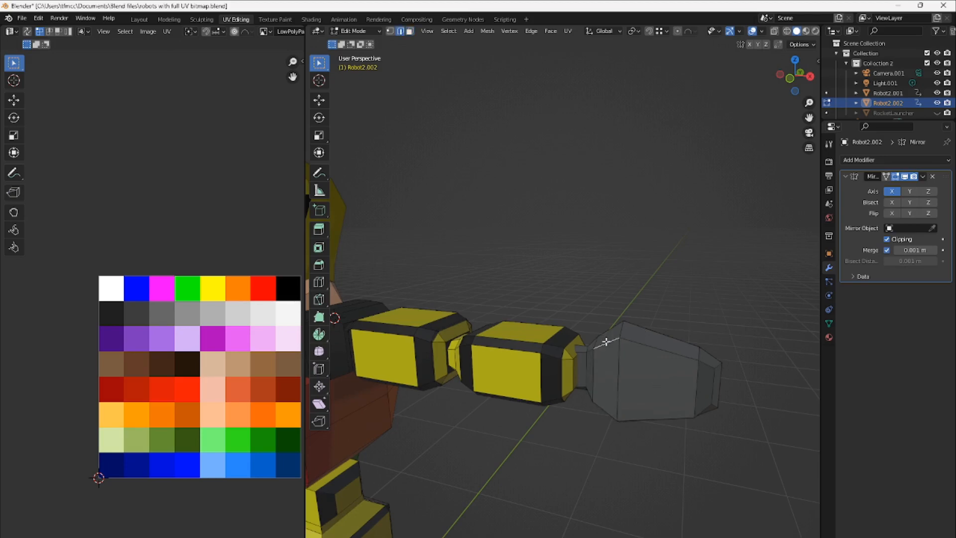
pyautogui.keyDown('shift'); pyautogui.click(648, 345); pyautogui.keyUp('shift')
pyautogui.keyDown('shift'); pyautogui.click(709, 366); pyautogui.keyUp('shift')
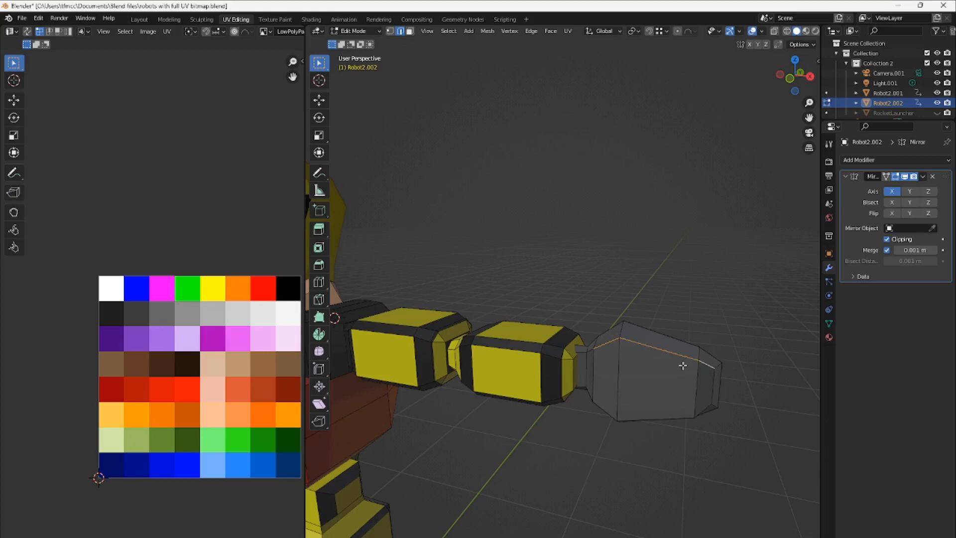
pyautogui.keyDown('shift'); pyautogui.click(590, 351); pyautogui.keyUp('shift')
pyautogui.rightClick(637, 343)
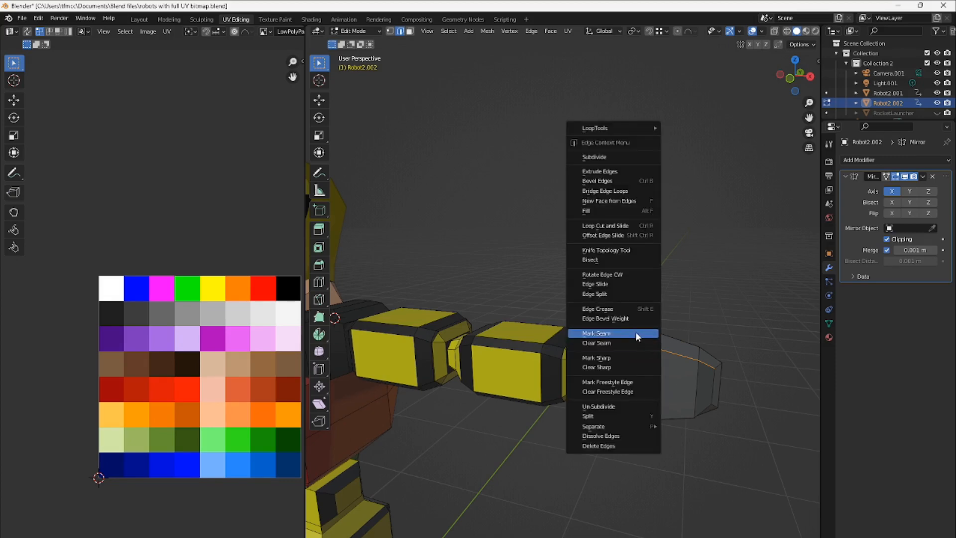
pyautogui.click(635, 332)
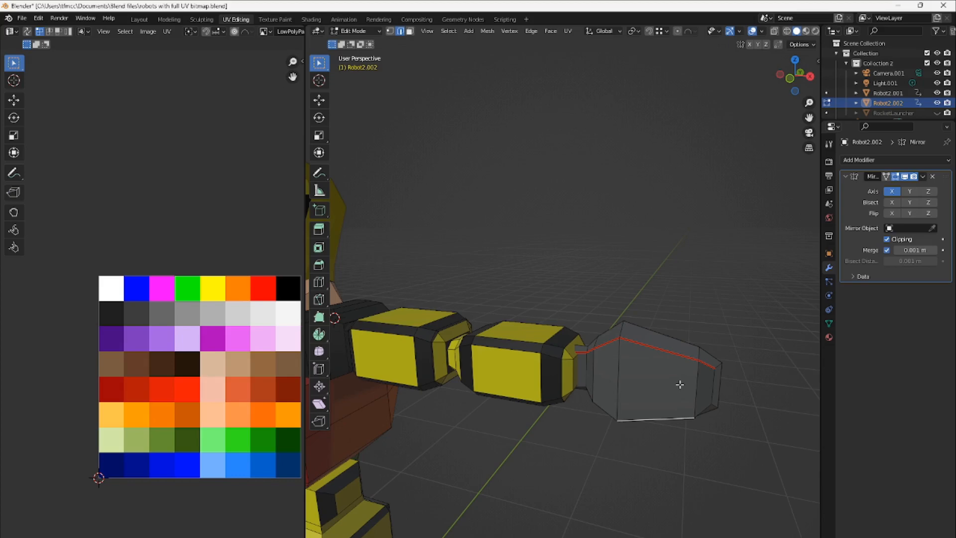
# Select the entire mesh and unwrap it again using the marked hand seam.
pyautogui.press('a')
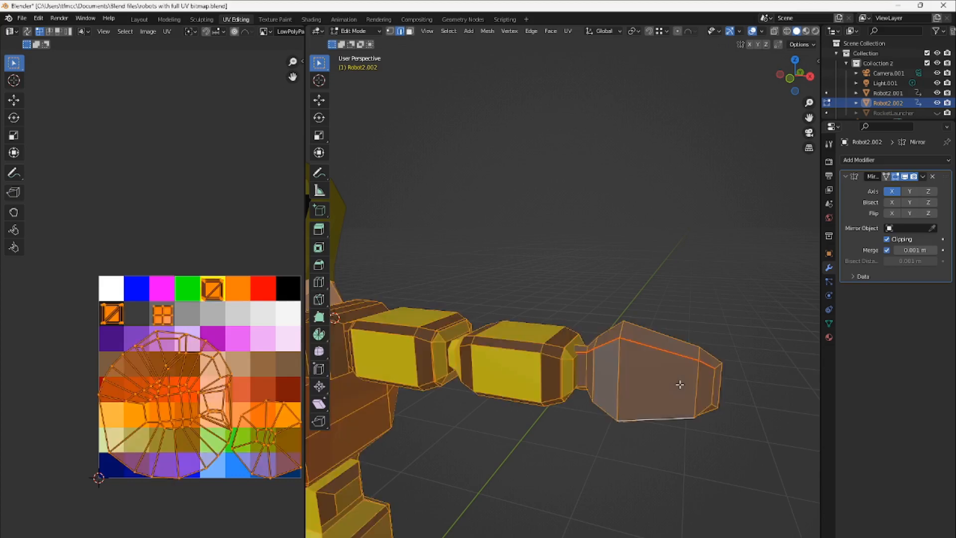
pyautogui.click(567, 32)
pyautogui.click(594, 44)
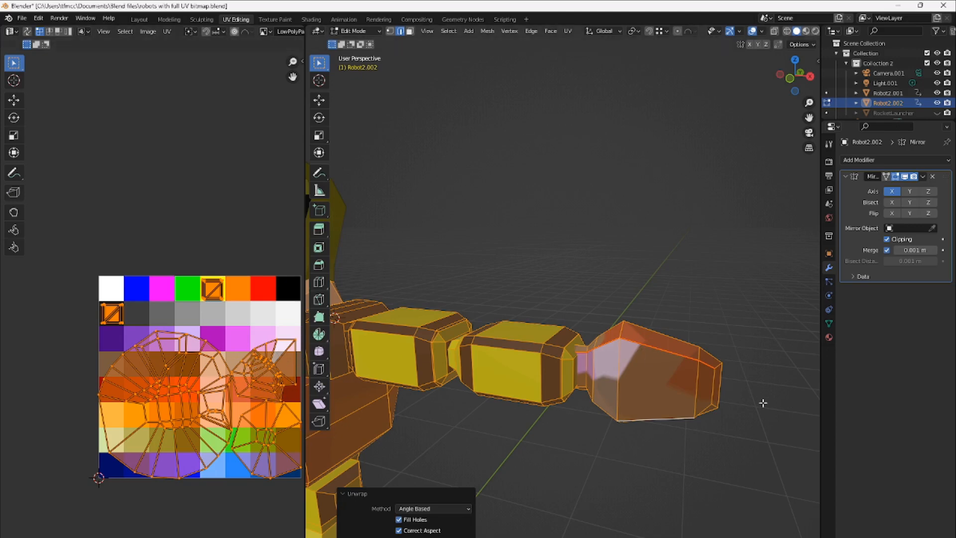
# Select the fingertip end face and grow the selection to cover the whole hand.
pyautogui.moveTo(775, 415); pyautogui.dragTo(751, 417, button='middle')
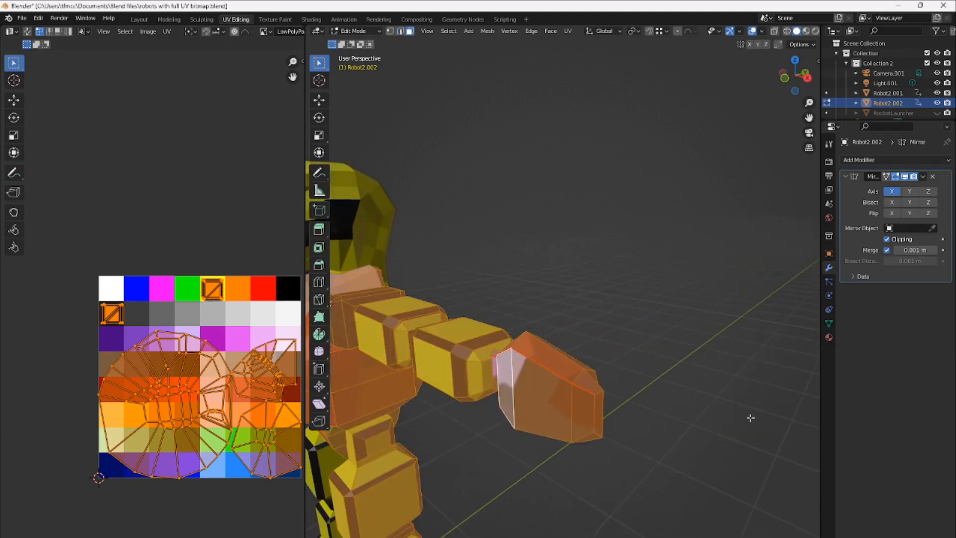
pyautogui.click(599, 411)
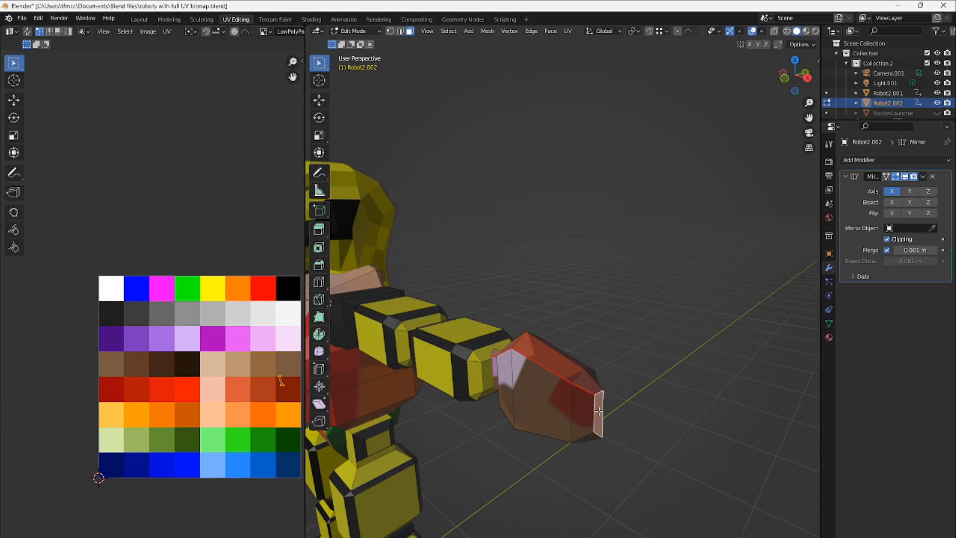
pyautogui.press('ctrl+KP_Add')
pyautogui.press('ctrl+KP_Add')
pyautogui.press('ctrl+KP_Add')
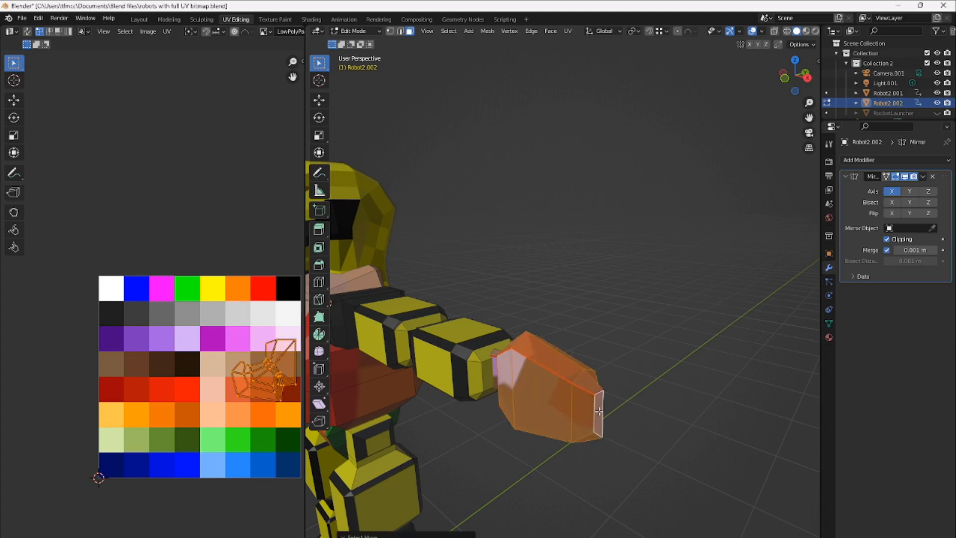
pyautogui.press('ctrl+KP_Add')
# Rotate the hand's UV island about 40 degrees and move it up over the orange, red and light grey swatches.
pyautogui.press('r')
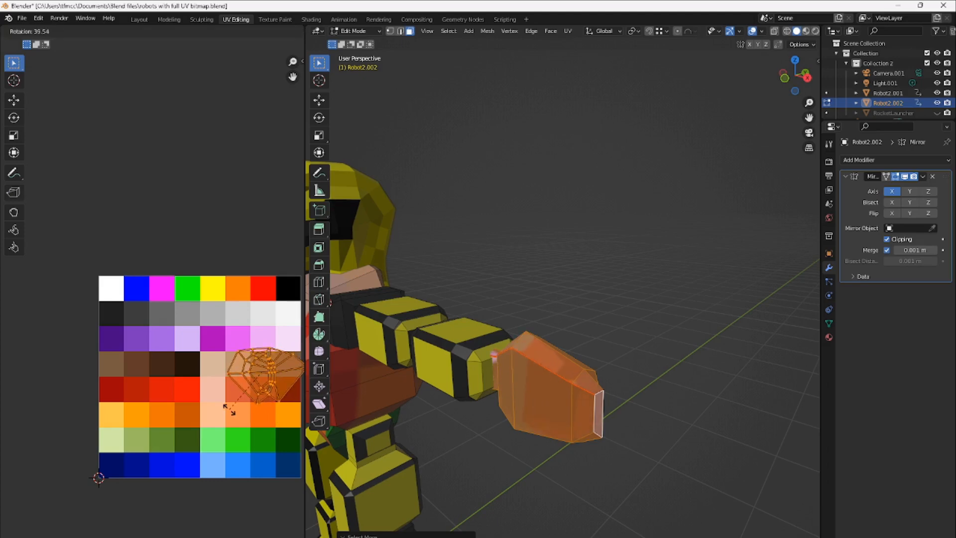
pyautogui.click(227, 406)
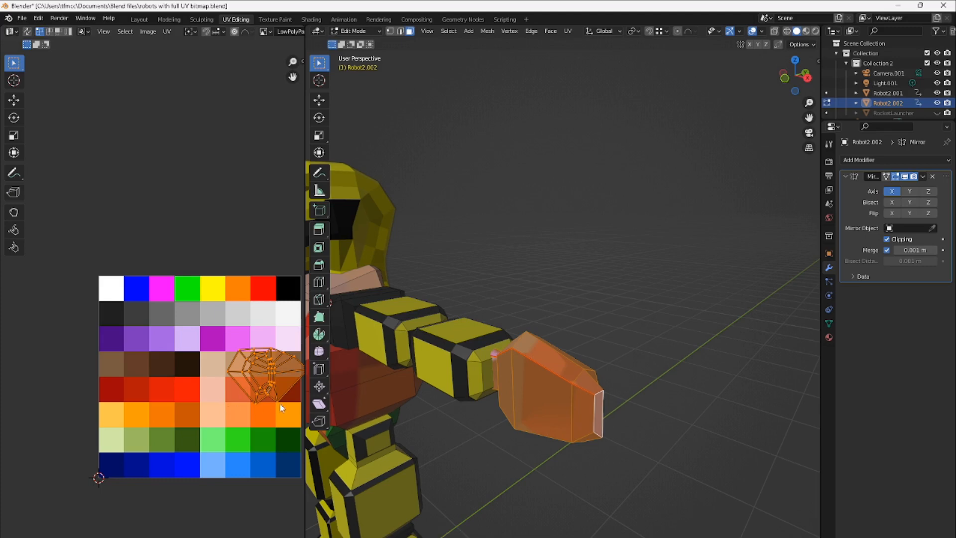
pyautogui.press('g')
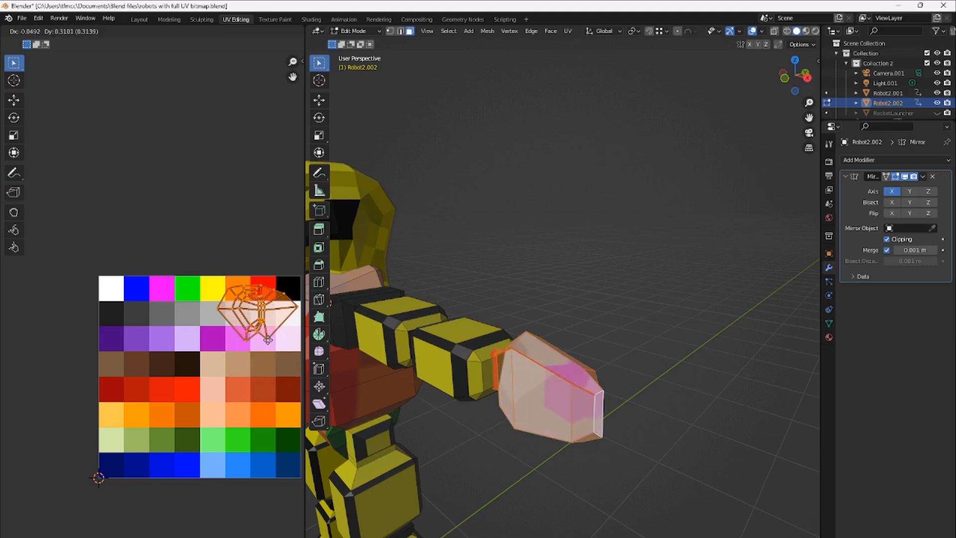
pyautogui.click(270, 333)
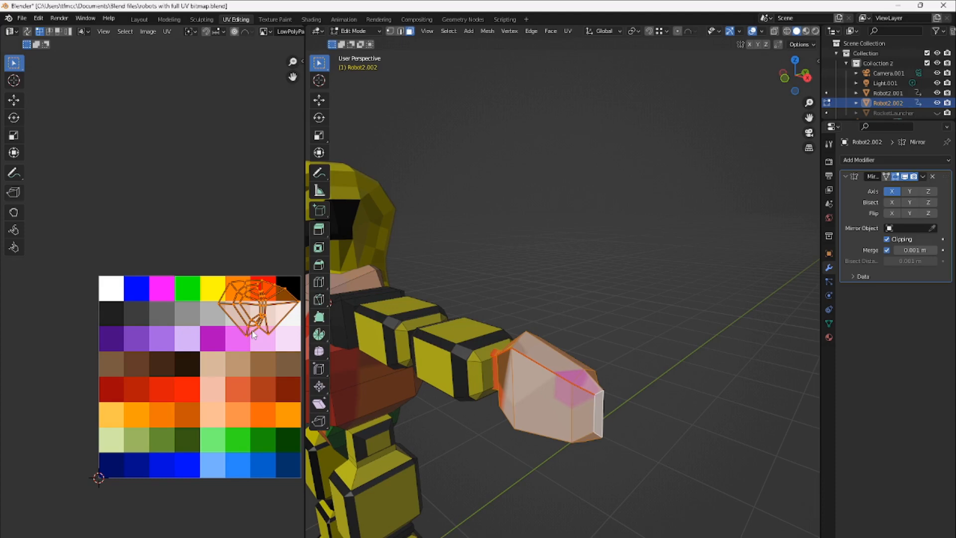
# Select the faces linked to the knee joint's front face within its seams, and inspect the joint's seam layout in wireframe.
pyautogui.scroll(-1, 477, 424)
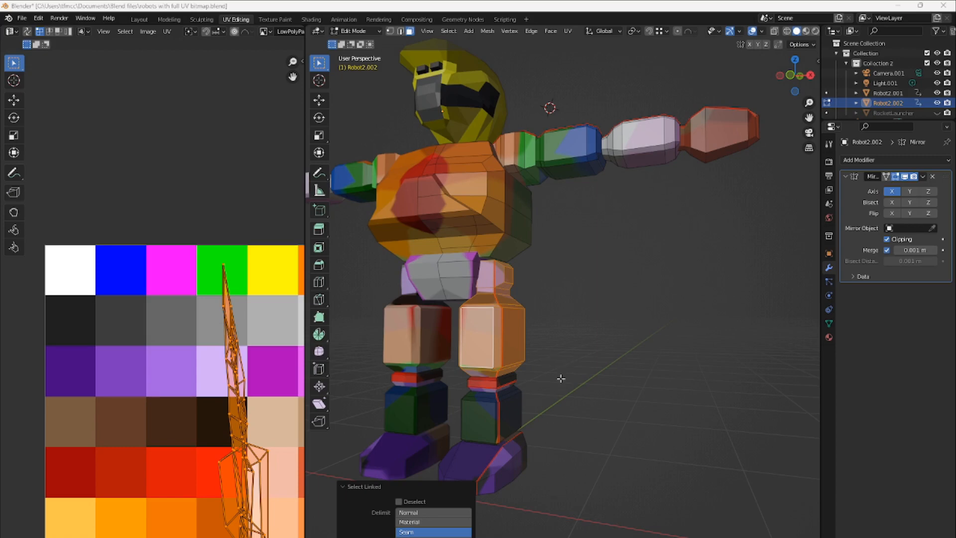
pyautogui.scroll(2, 554, 388)
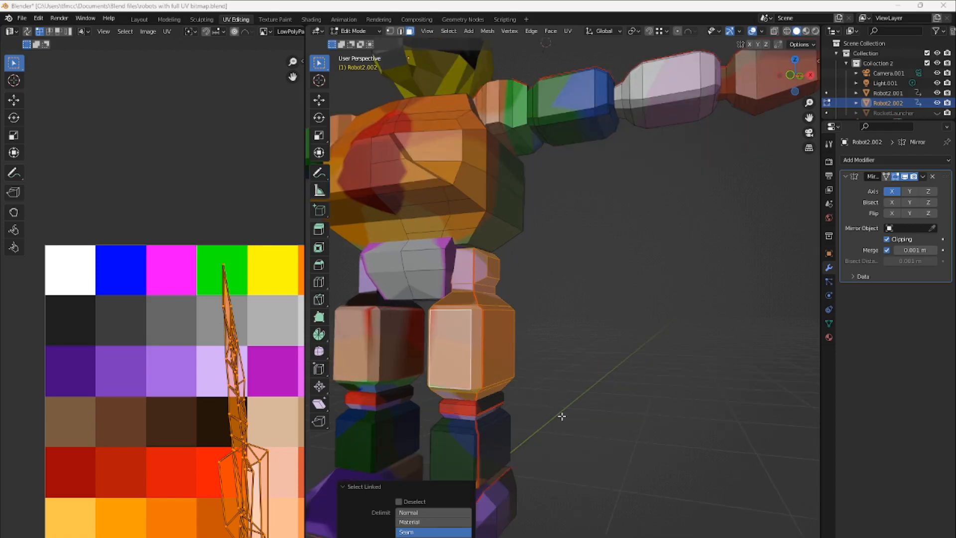
pyautogui.moveTo(562, 416)
pyautogui.mouseDown(button='middle')
pyautogui.moveTo(576, 381)
pyautogui.moveTo(571, 401)
pyautogui.mouseUp(button='middle')
pyautogui.scroll(2, 571, 401)
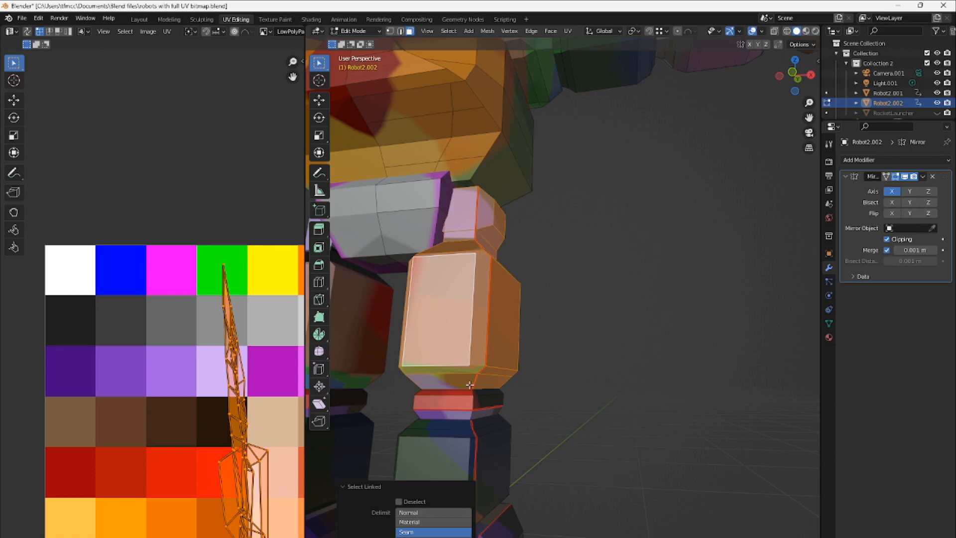
pyautogui.click(448, 404)
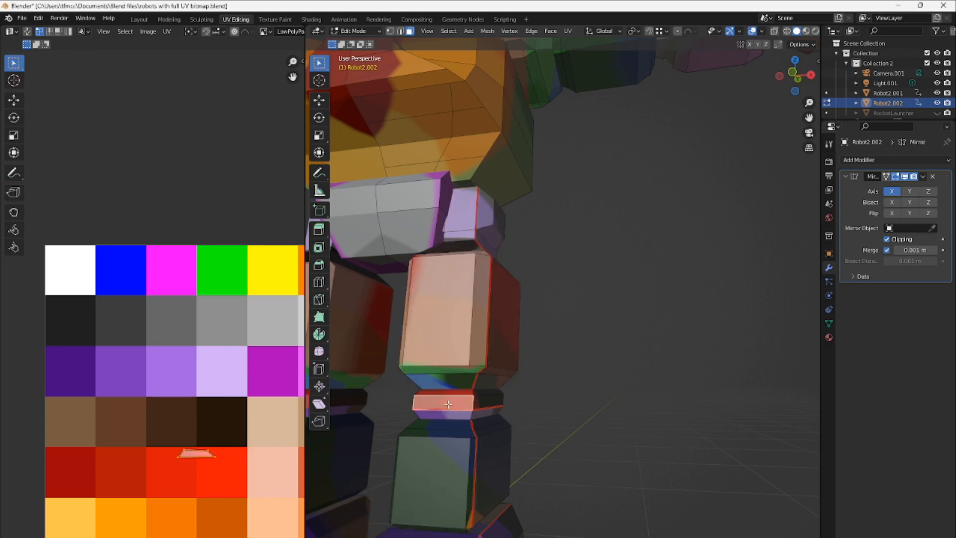
pyautogui.press('l')
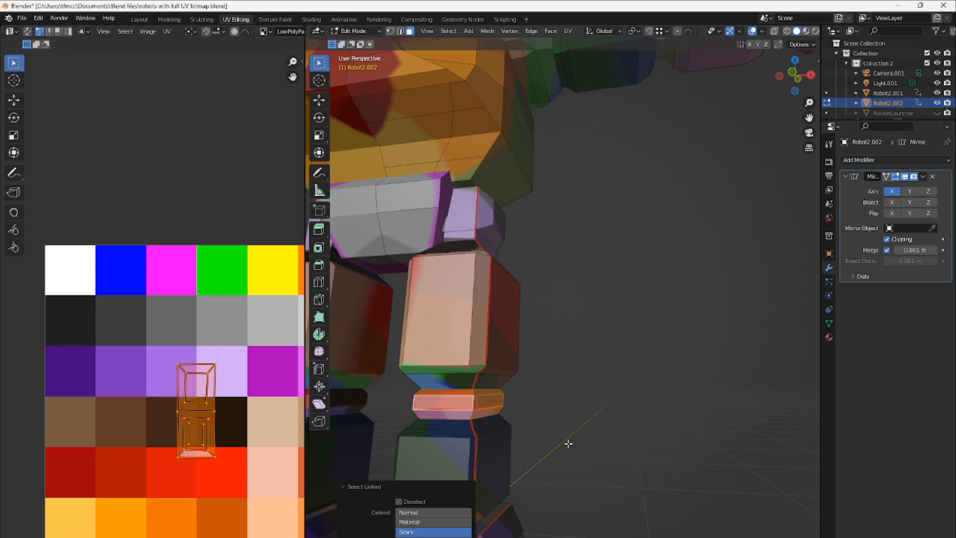
pyautogui.press('z')
pyautogui.click(499, 442)
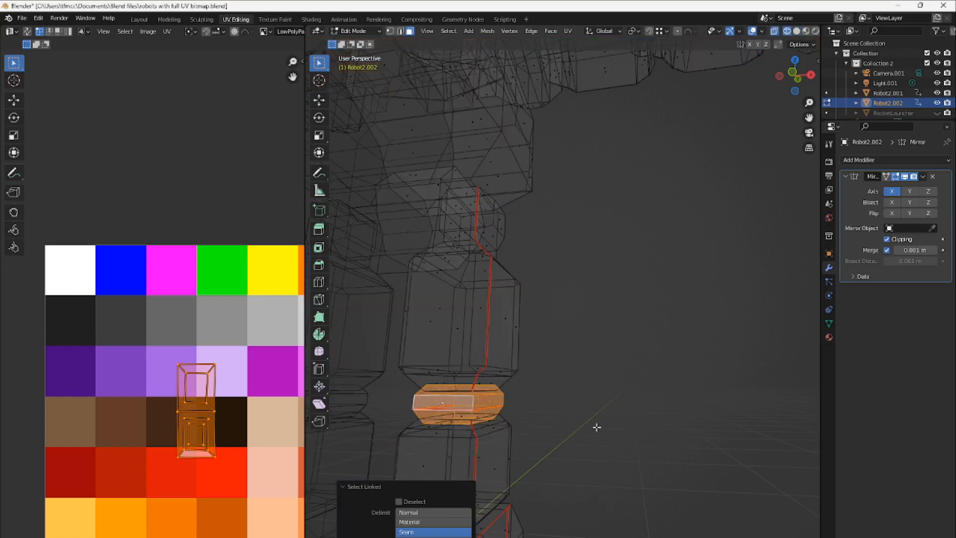
pyautogui.moveTo(595, 426)
pyautogui.mouseDown(button='middle')
pyautogui.moveTo(520, 435)
pyautogui.moveTo(548, 433)
pyautogui.moveTo(467, 413)
pyautogui.mouseUp(button='middle')
pyautogui.click(547, 435)
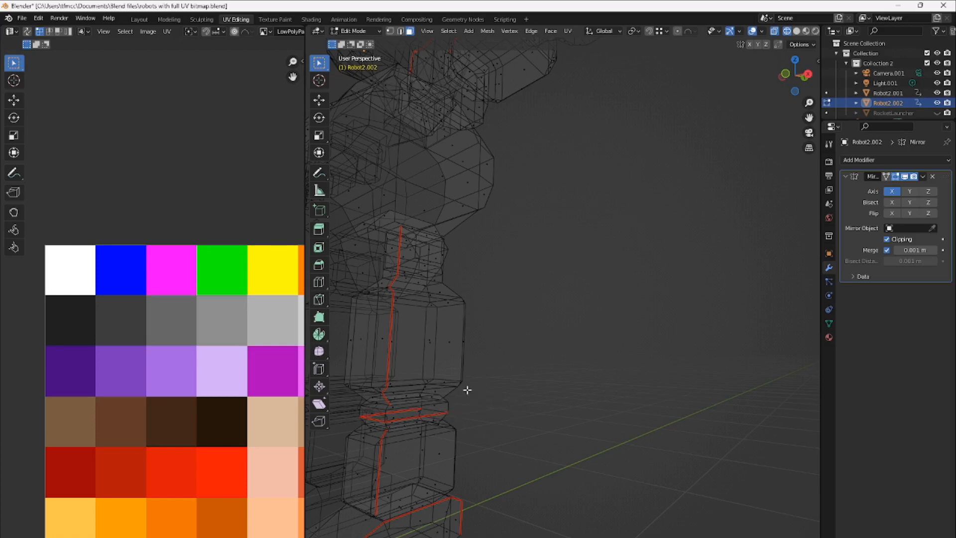
# Return to solid shading, select the thigh block's outer side face with its seam-delimited linked faces, and examine their UV island.
pyautogui.press('z')
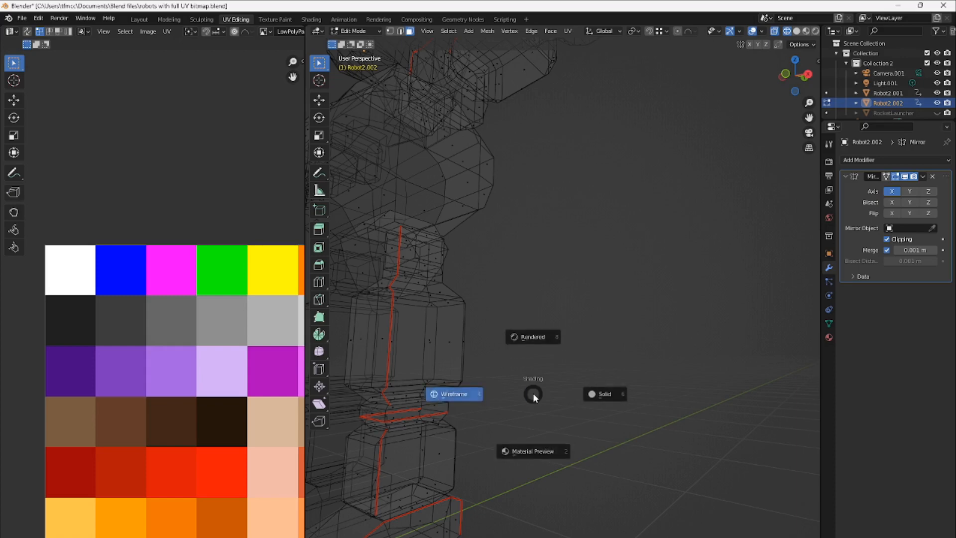
pyautogui.click(597, 394)
pyautogui.click(427, 348)
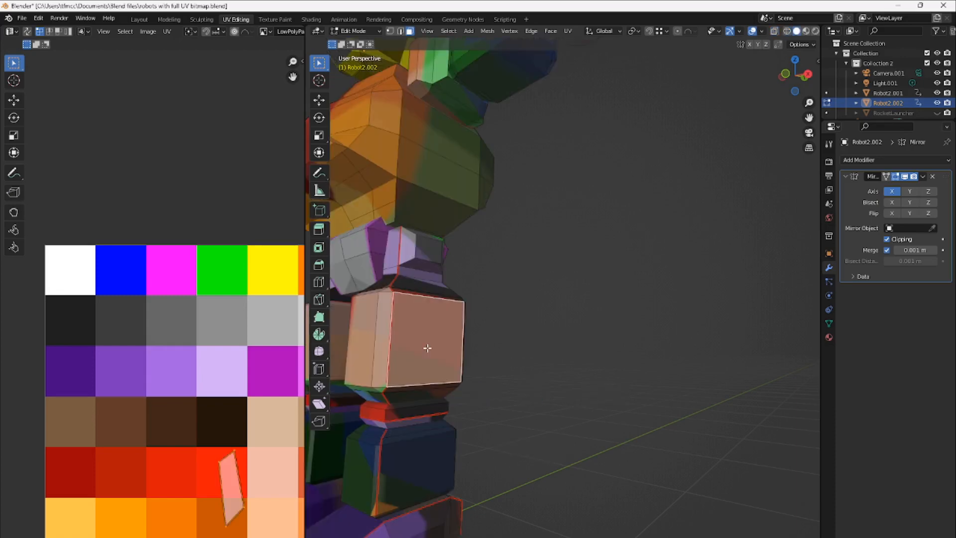
pyautogui.hotkey('ctrl', 'l')
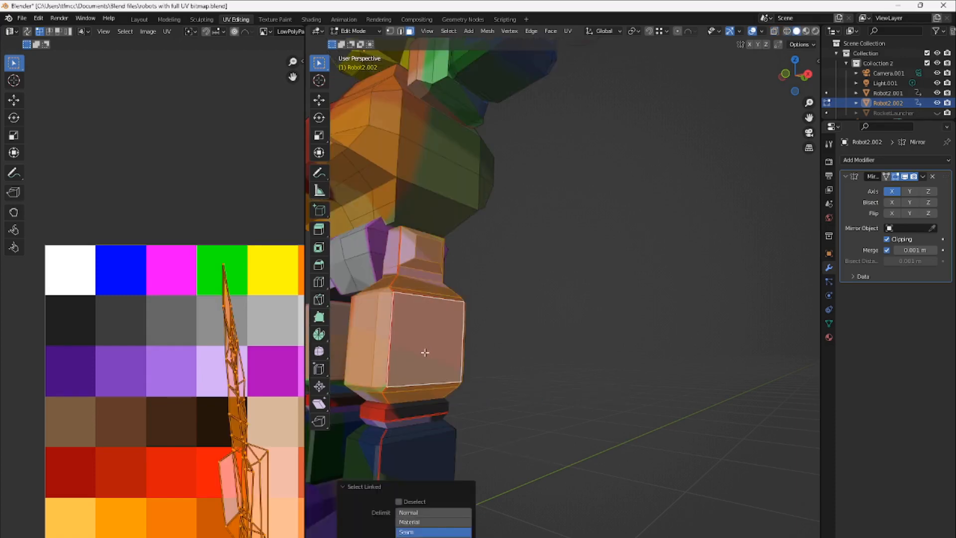
pyautogui.moveTo(219, 459); pyautogui.dragTo(197, 363, button='middle')
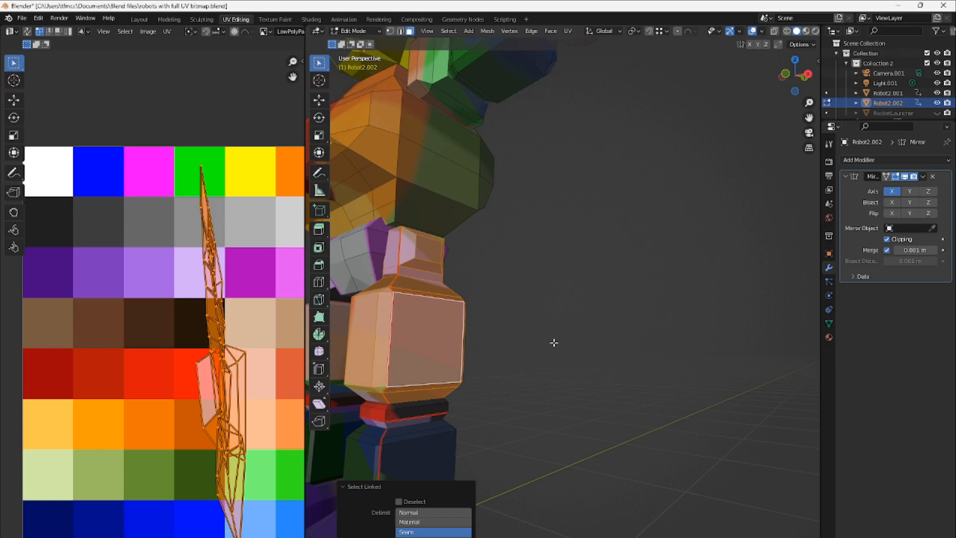
pyautogui.moveTo(512, 286); pyautogui.dragTo(421, 312, button='middle')
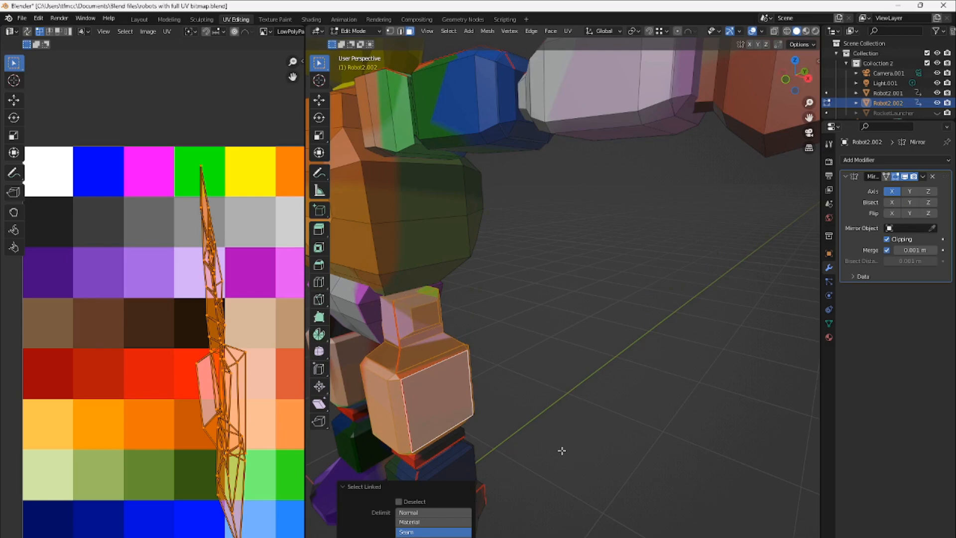
pyautogui.moveTo(567, 499); pyautogui.dragTo(561, 458, button='middle')
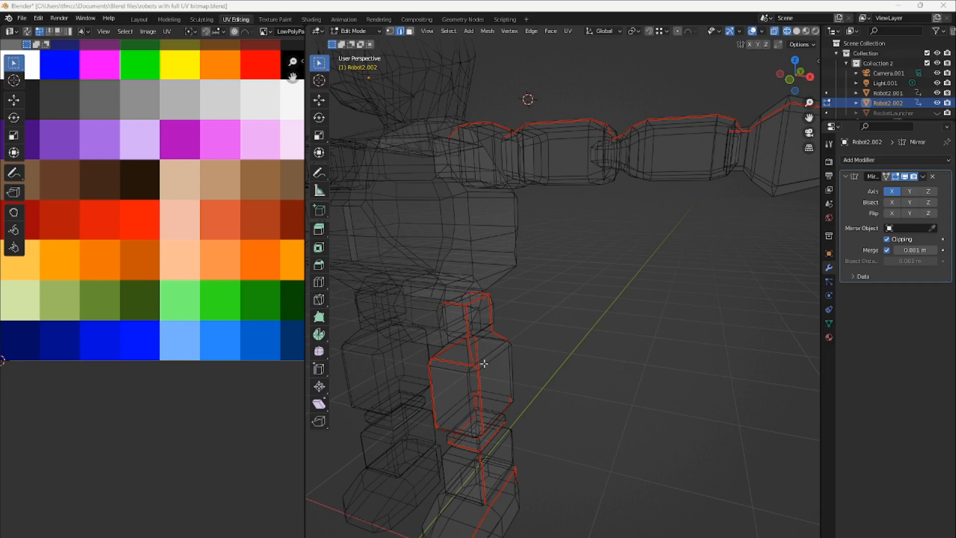
# Switch to solid shading and face selection, and select the thigh's front face with all faces linked within its seams.
pyautogui.scroll(-1, 172, 266)
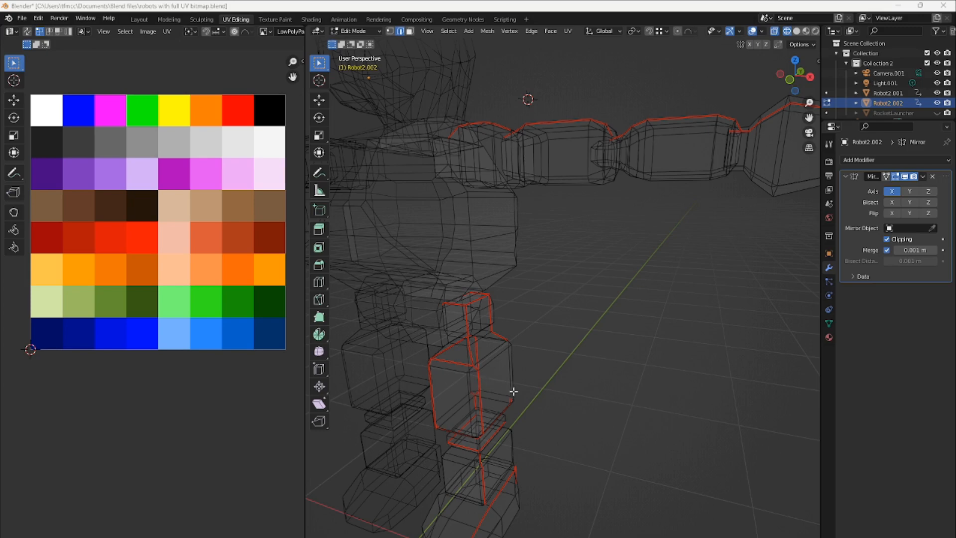
pyautogui.press('z')
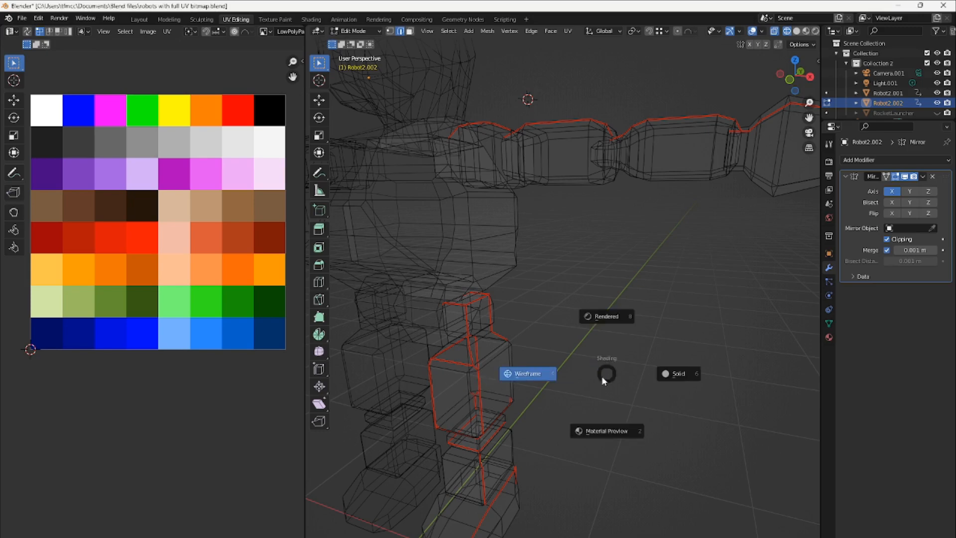
pyautogui.click(674, 373)
pyautogui.press('3')
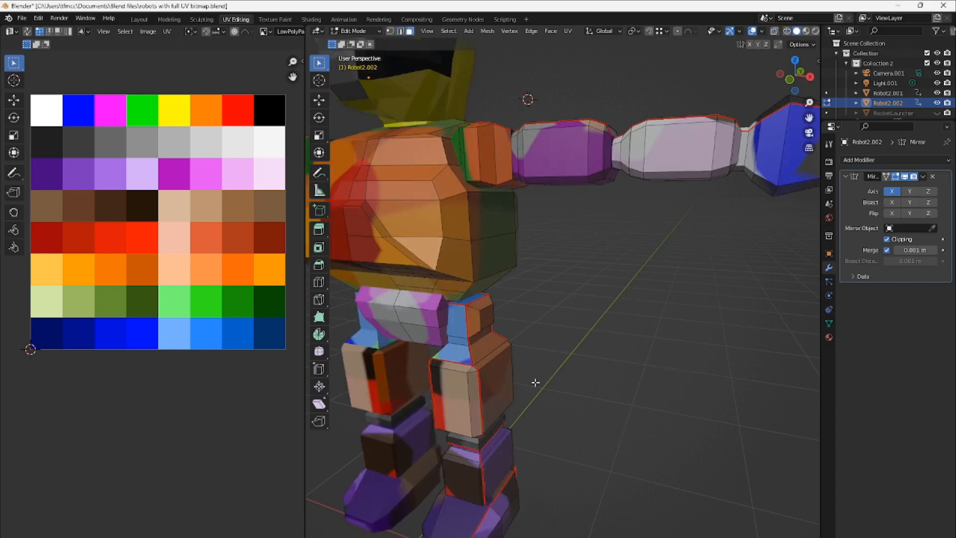
pyautogui.click(456, 395)
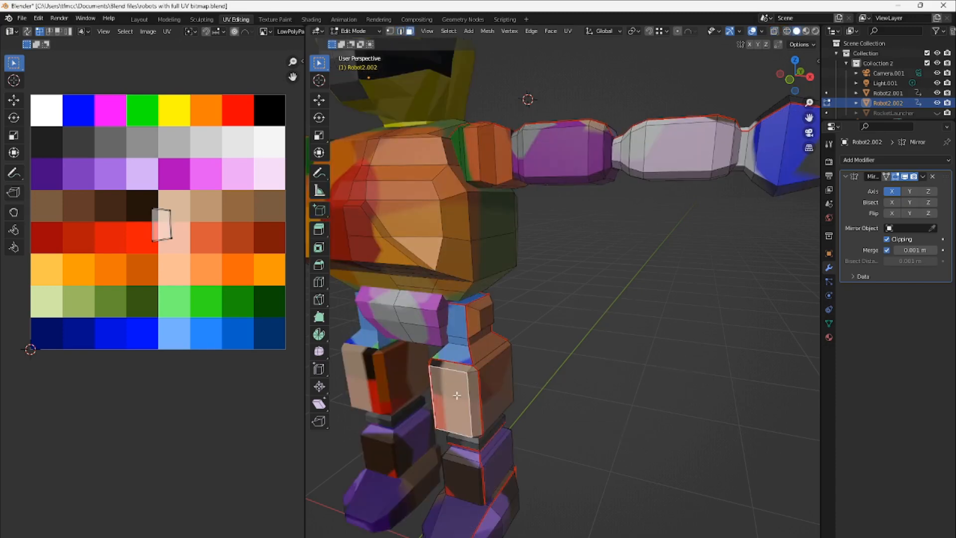
pyautogui.press('l')
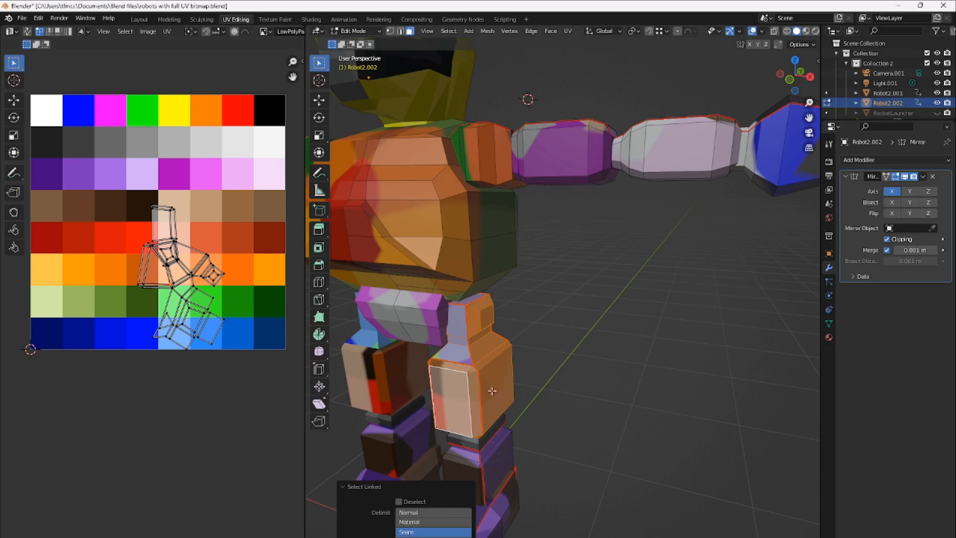
# In wireframe shading, select the edge loop around the top of the thigh block and mark it as a seam.
pyautogui.scroll(2, 559, 368)
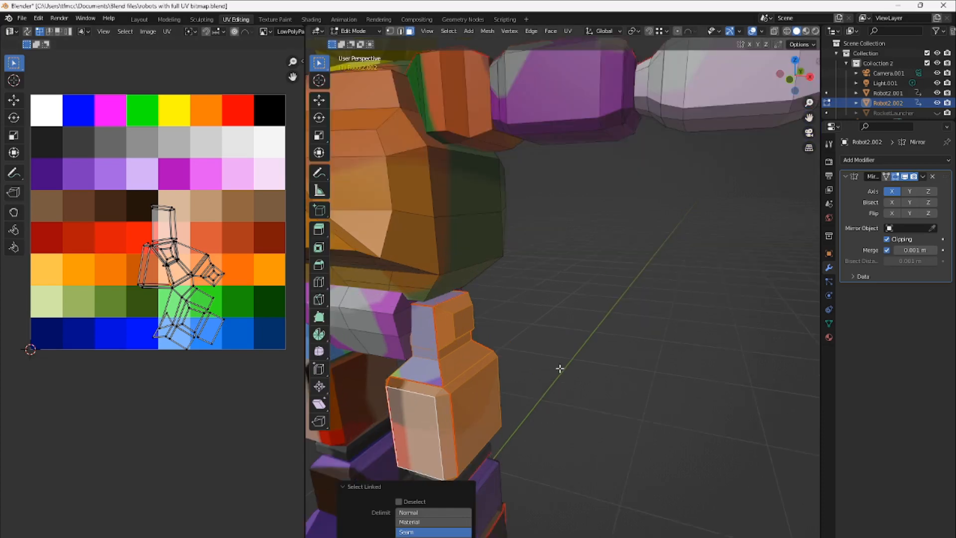
pyautogui.press('z')
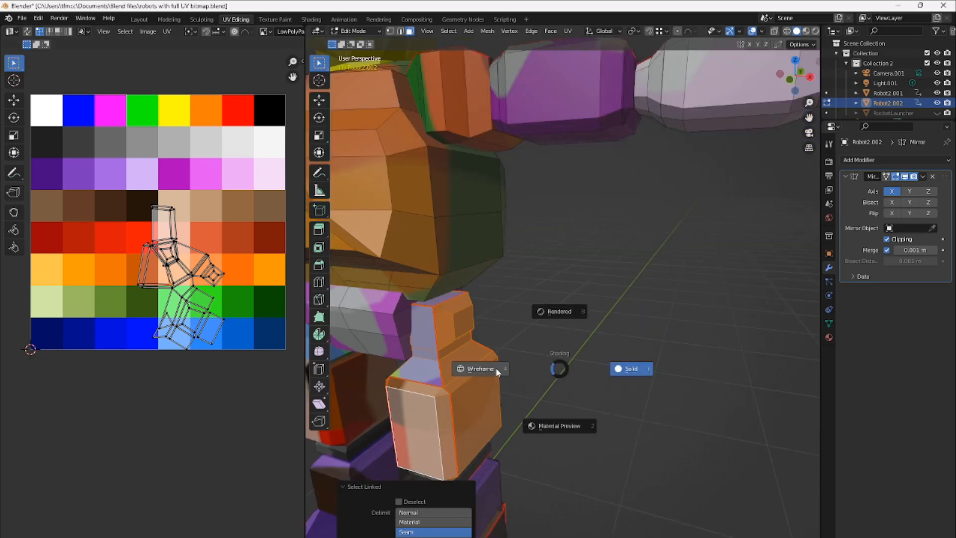
pyautogui.click(497, 371)
pyautogui.click(545, 363)
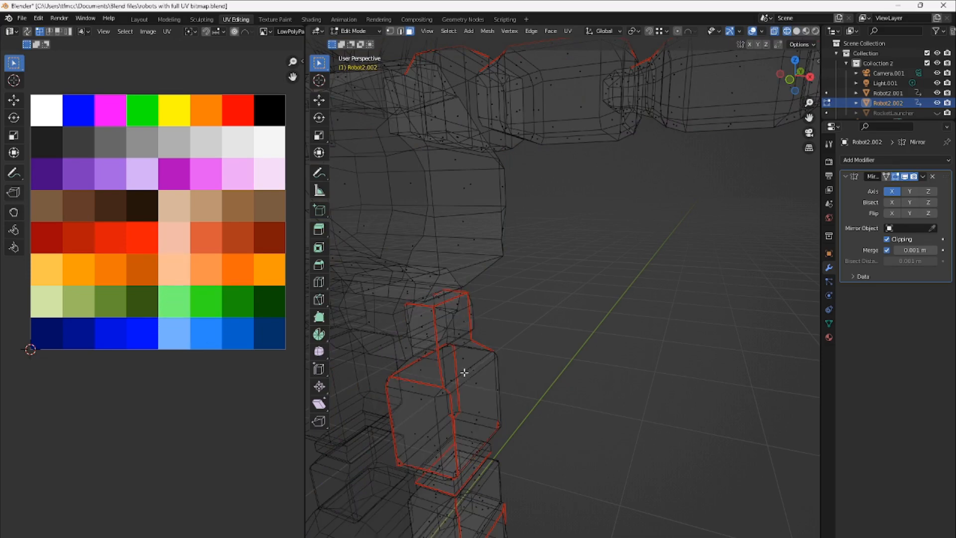
pyautogui.press('l')
pyautogui.click(608, 366)
pyautogui.press('2')
pyautogui.keyDown('alt'); pyautogui.click(470, 366); pyautogui.keyUp('alt')
pyautogui.rightClick(472, 370)
pyautogui.click(472, 369)
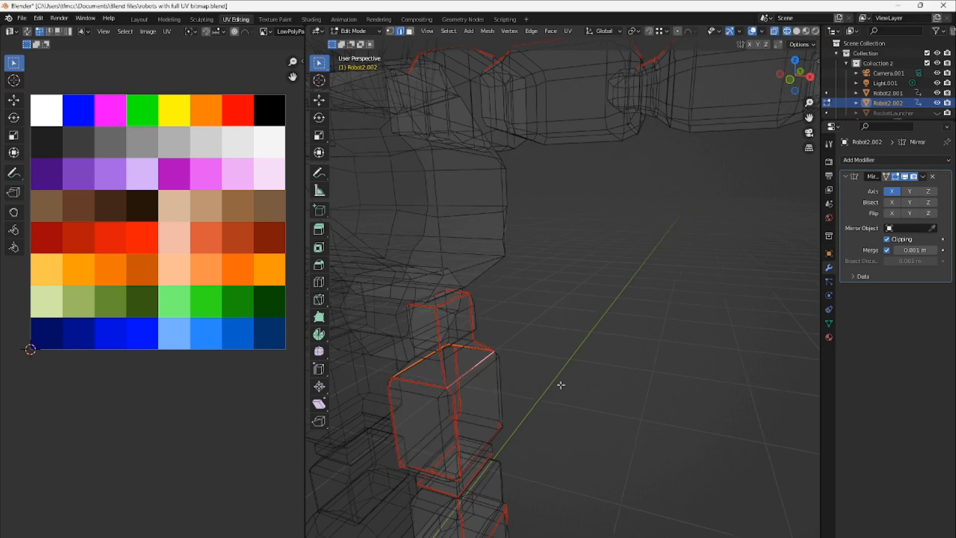
# Select the entire mesh and unwrap it again using the seam around the top of the thigh.
pyautogui.scroll(2, 561, 383)
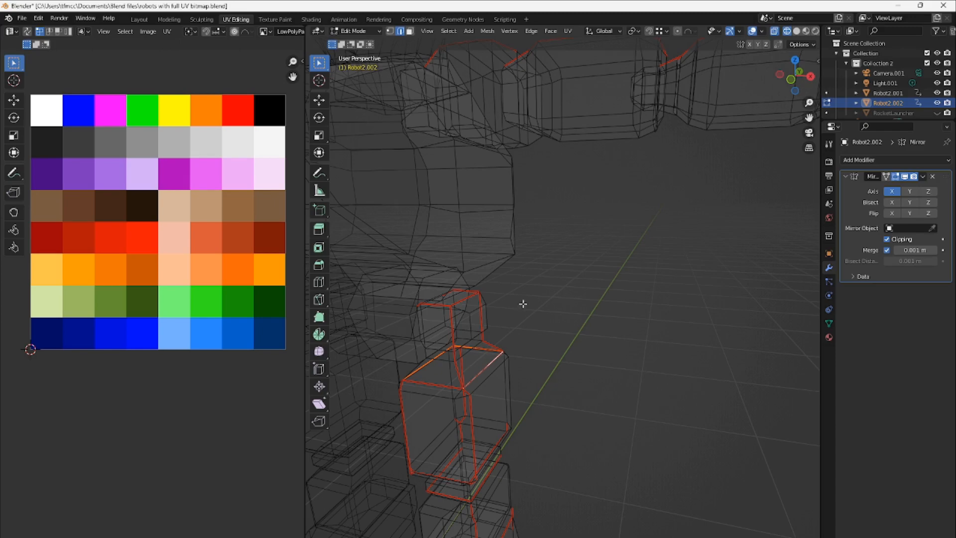
pyautogui.press('a')
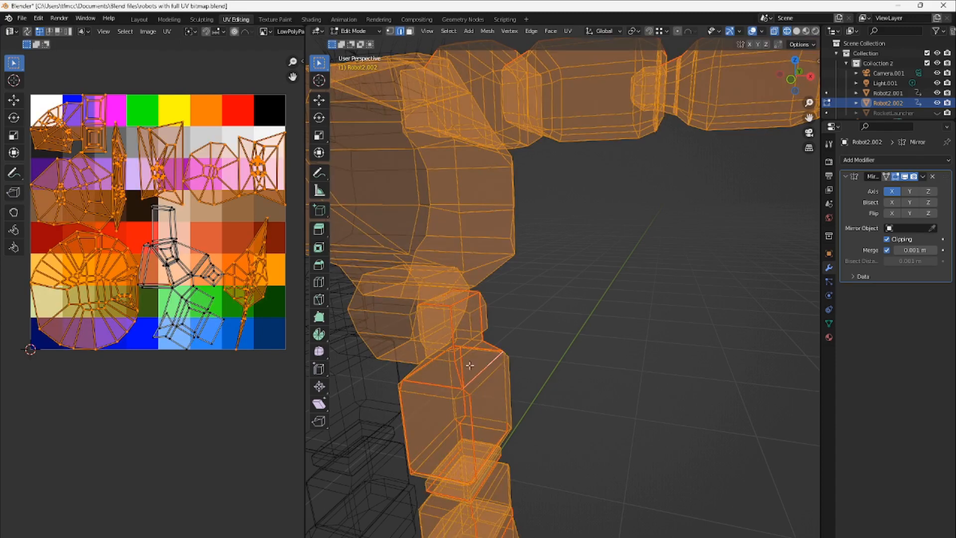
pyautogui.click(567, 32)
pyautogui.click(583, 43)
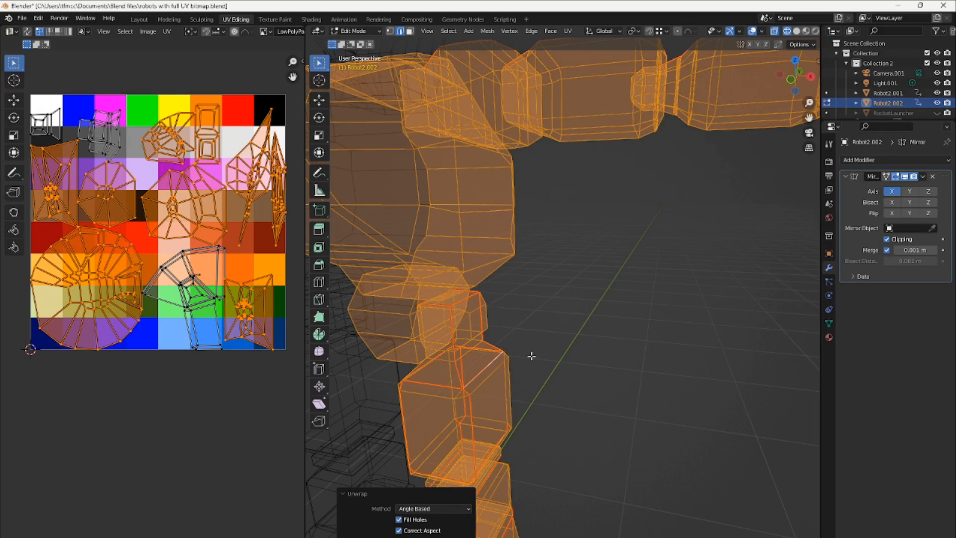
# Select the hip joint's top face and adjust the grown selection to end at the seam around the thigh's top.
pyautogui.click(560, 345)
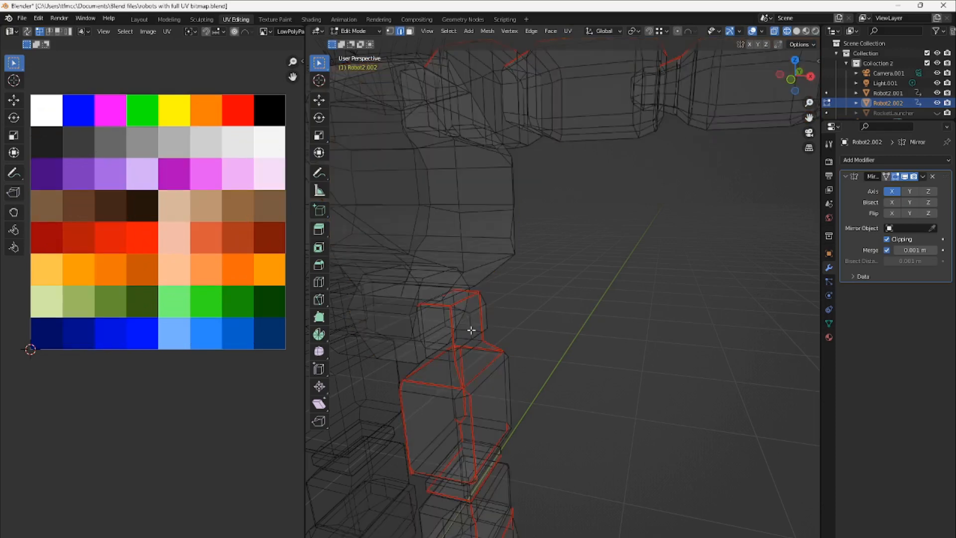
pyautogui.press('3')
pyautogui.click(450, 296)
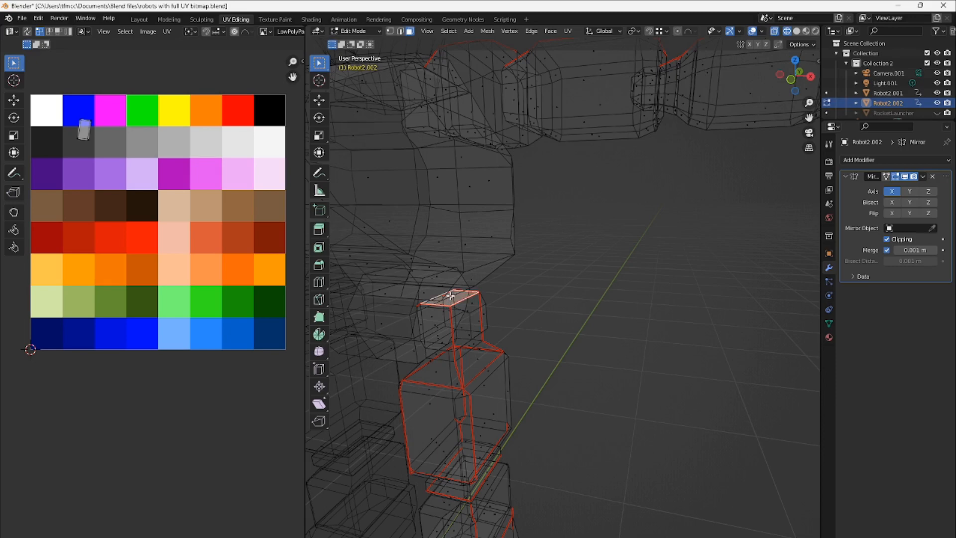
pyautogui.press('ctrl+KP_Add')
pyautogui.press('ctrl+KP_Add')
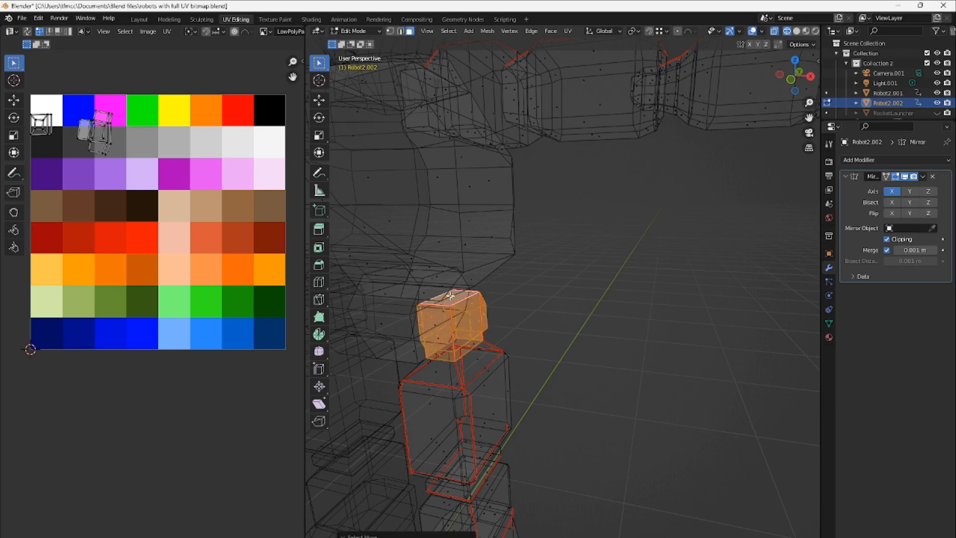
pyautogui.press('ctrl+KP_Add')
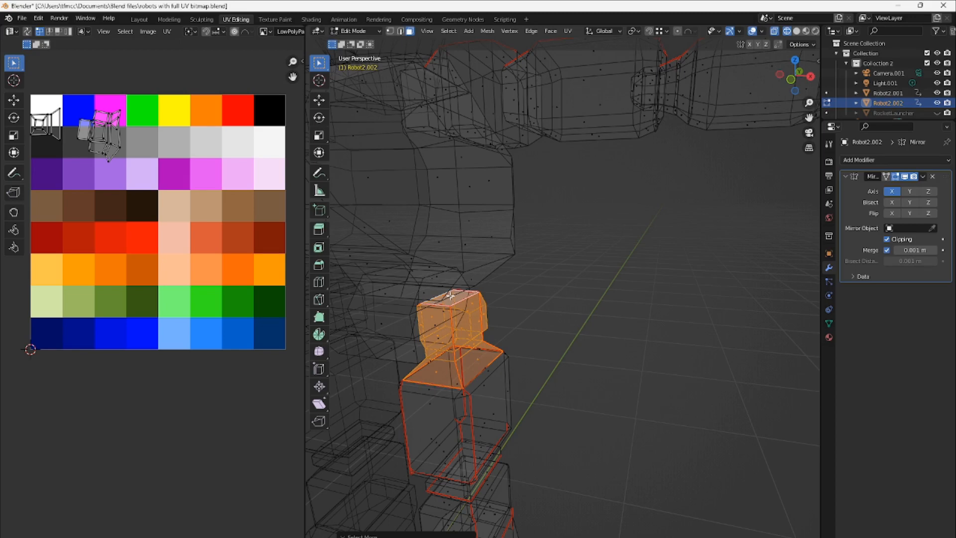
pyautogui.press('ctrl+KP_Add')
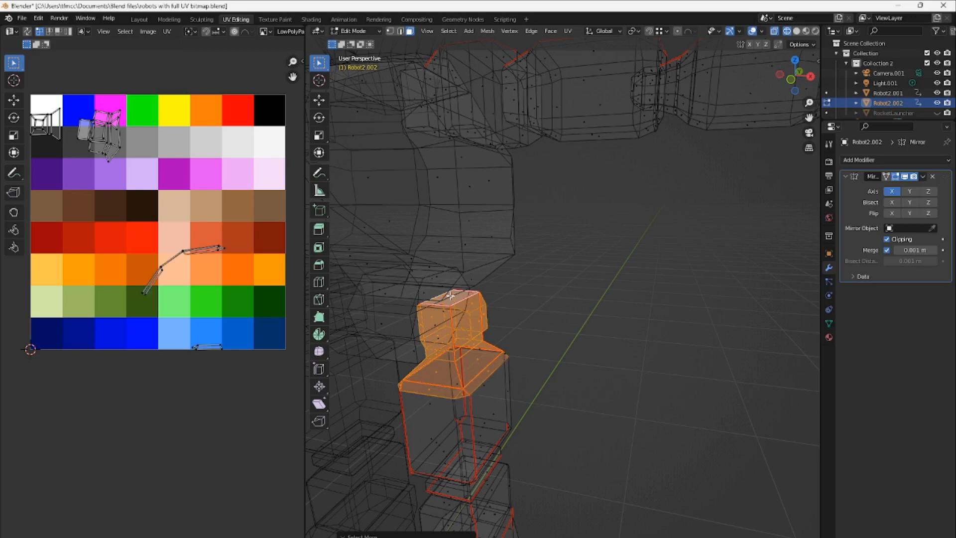
pyautogui.press('ctrl+KP_Subtract')
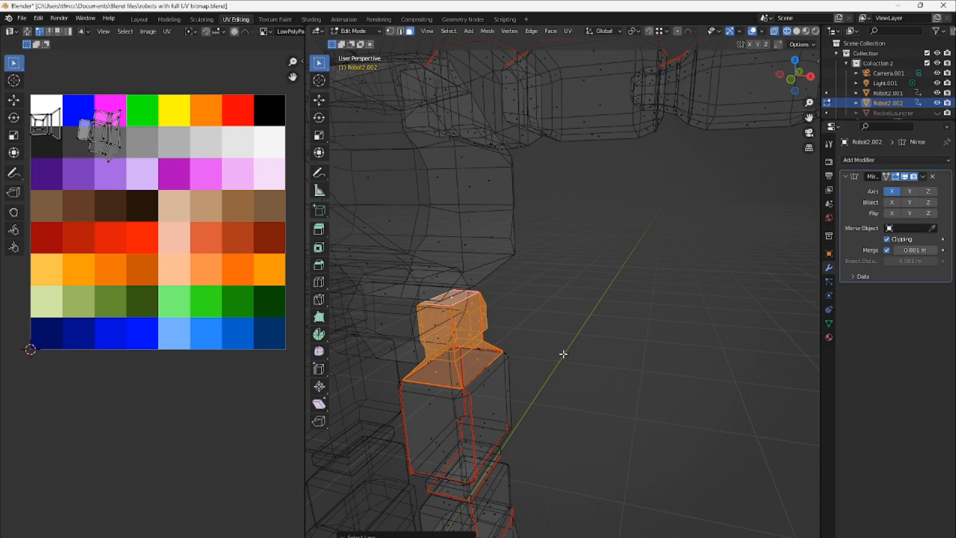
# Grow the hip joint selection downward to cover the whole thigh block, including its underside.
pyautogui.press('ctrl+KP_Add')
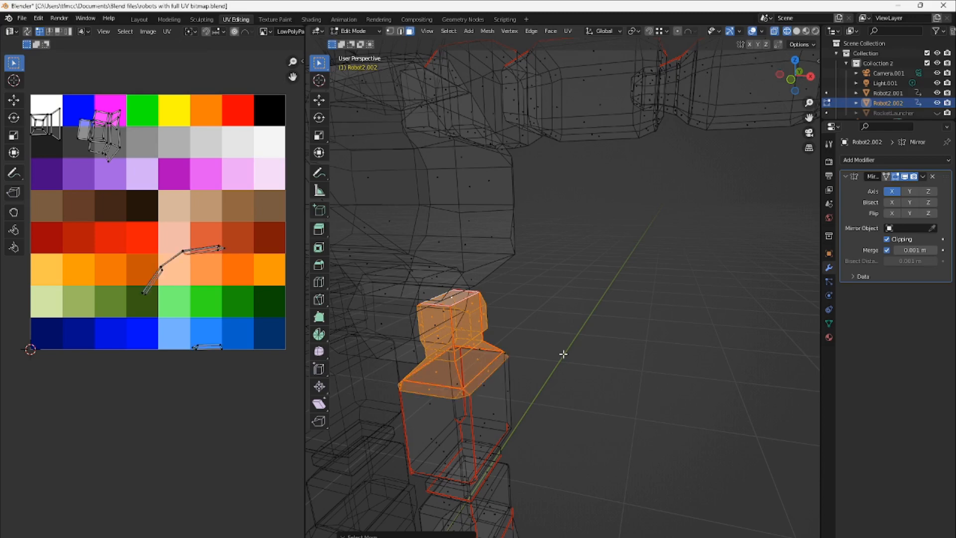
pyautogui.press('ctrl+KP_Add')
pyautogui.press('ctrl+KP_Add')
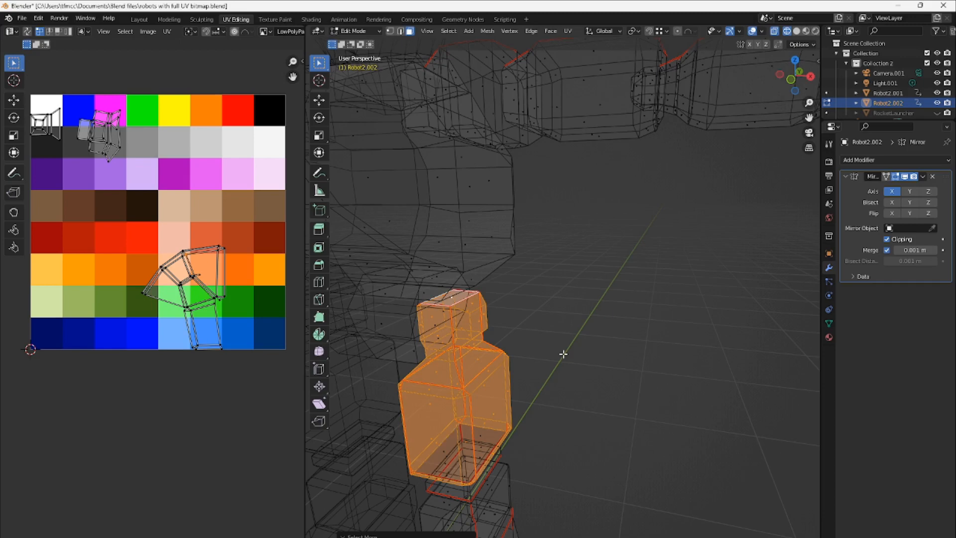
pyautogui.press('ctrl+KP_Add')
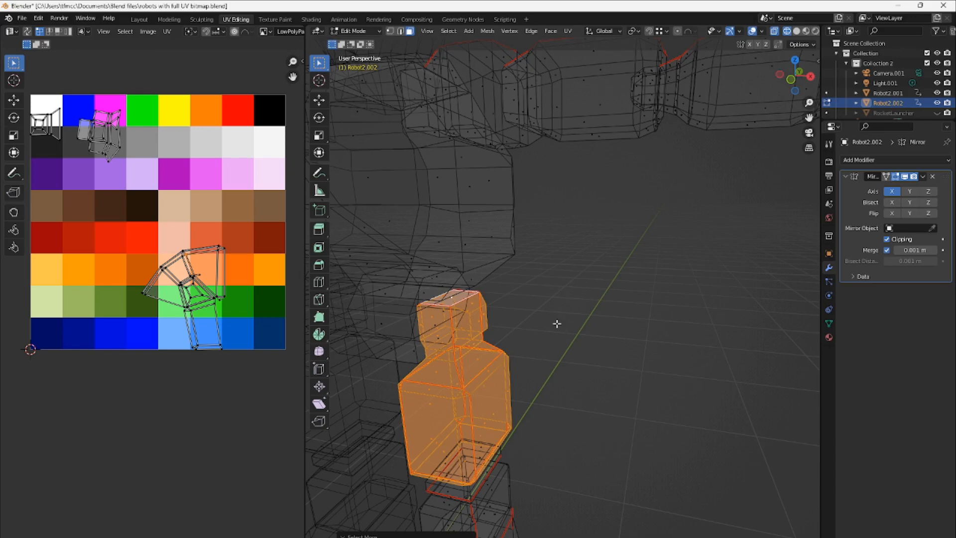
pyautogui.scroll(-6, 556, 323)
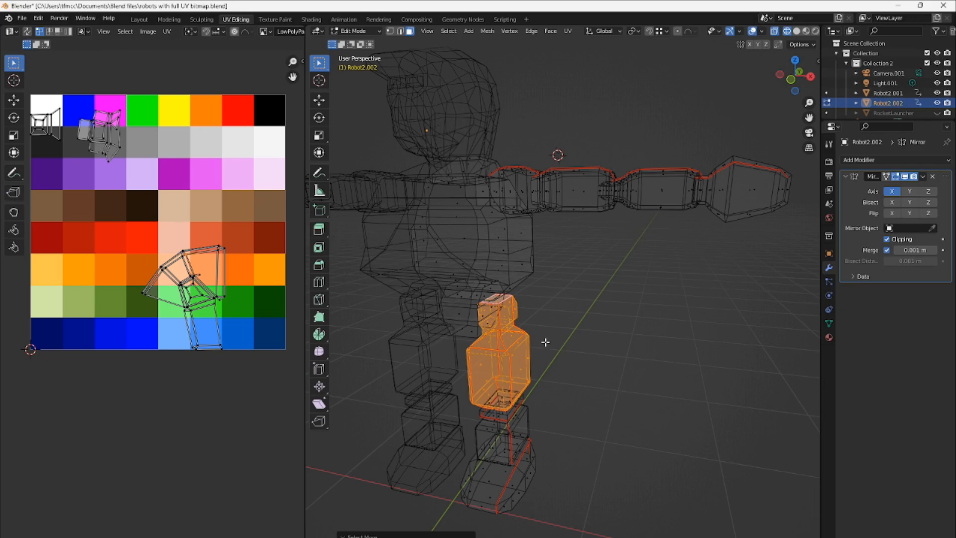
# Select the robot's entire body mesh and display the model in solid shading.
pyautogui.moveTo(545, 342); pyautogui.dragTo(578, 358, button='middle')
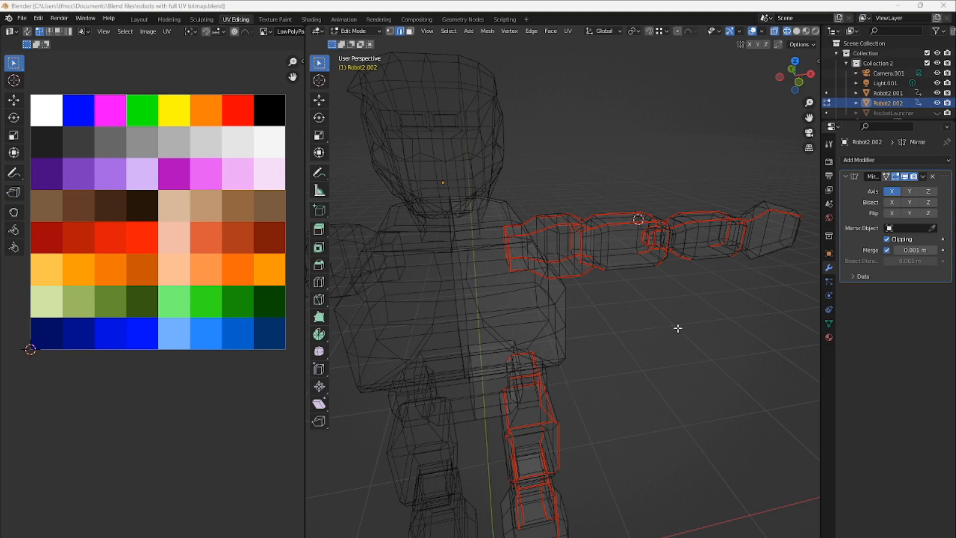
pyautogui.moveTo(678, 316); pyautogui.dragTo(664, 332, button='middle')
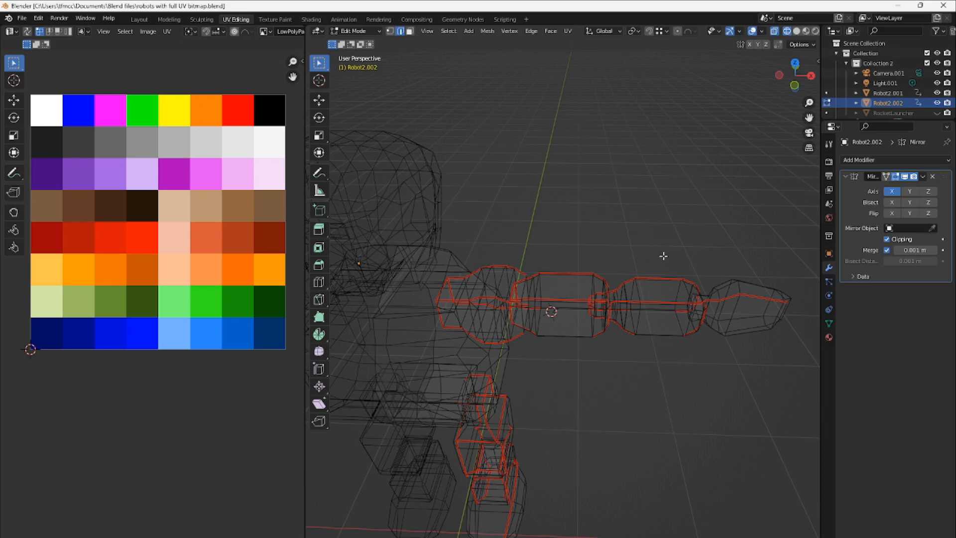
pyautogui.click(667, 316)
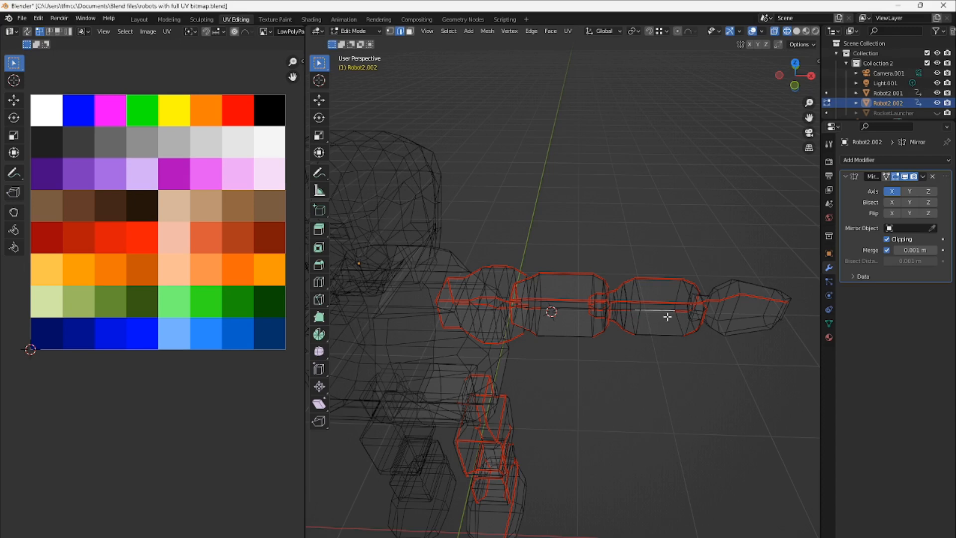
pyautogui.press('a')
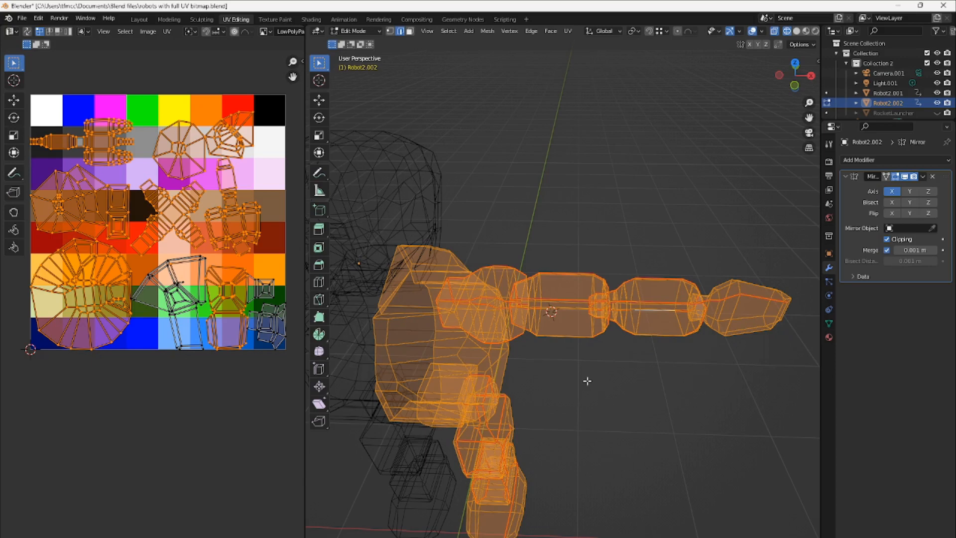
pyautogui.press('z')
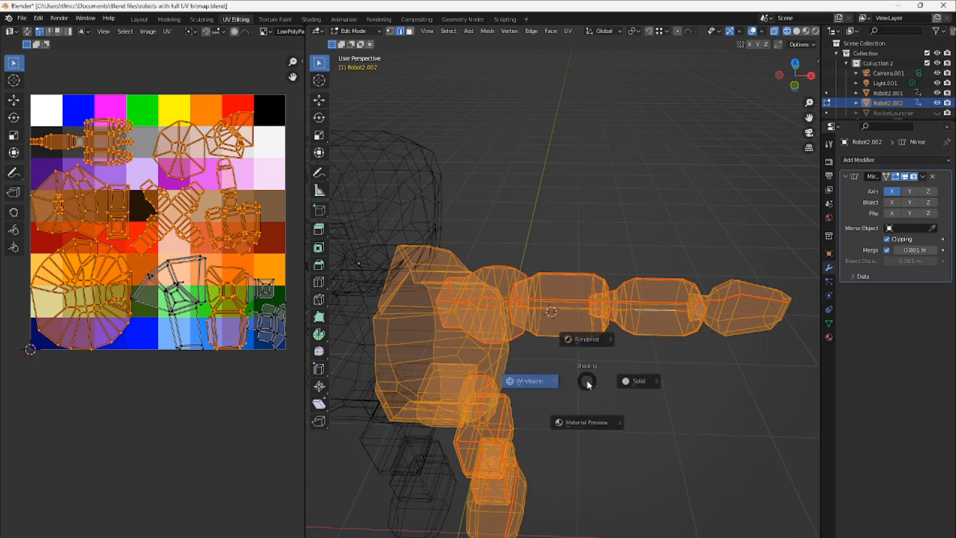
pyautogui.click(653, 387)
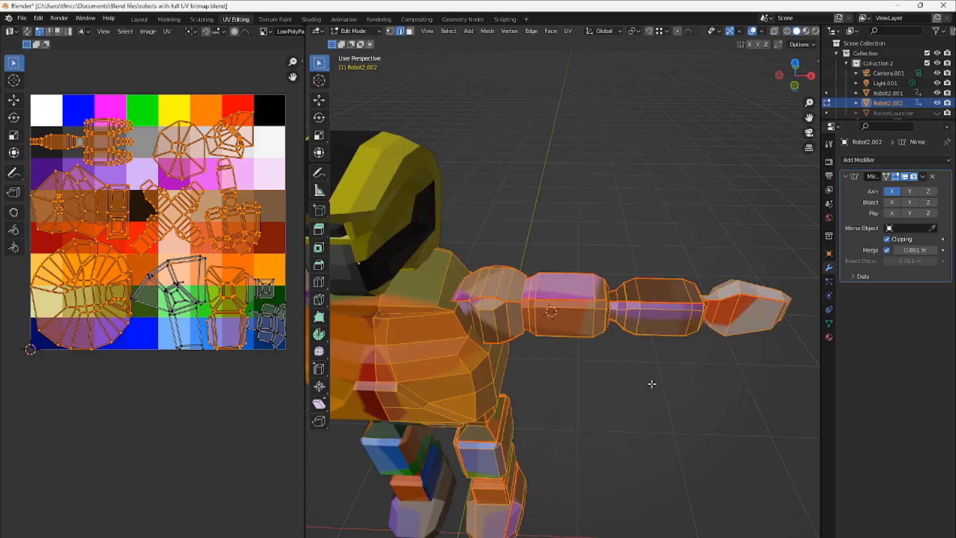
pyautogui.scroll(-2, 653, 383)
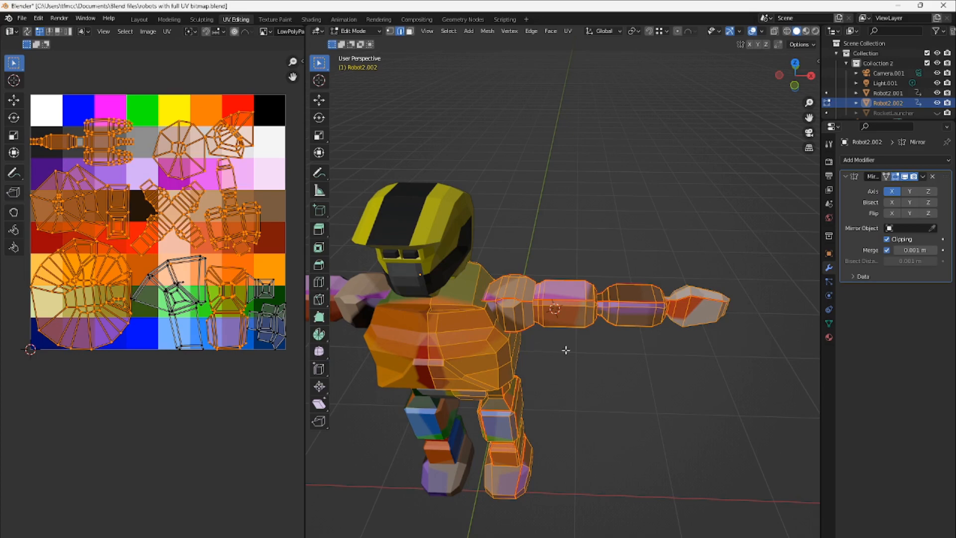
# Add a second material slot with a new material named Robot body and assign it to the selected body faces.
pyautogui.click(828, 338)
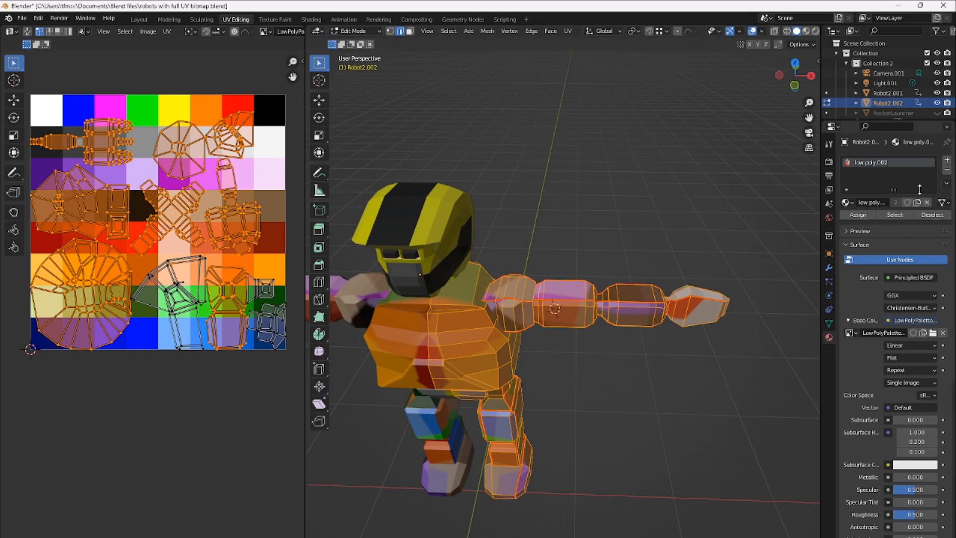
pyautogui.click(947, 159)
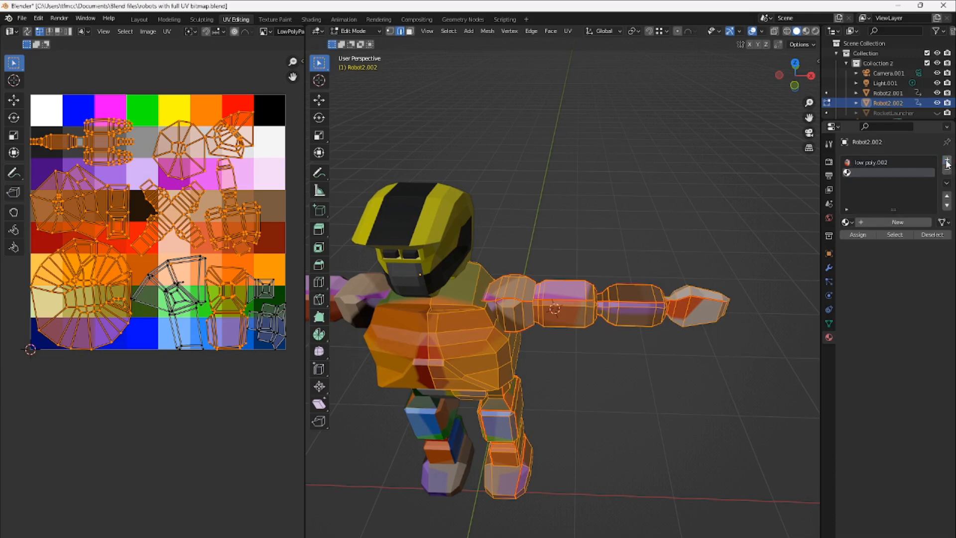
pyautogui.click(895, 224)
pyautogui.doubleClick(894, 222)
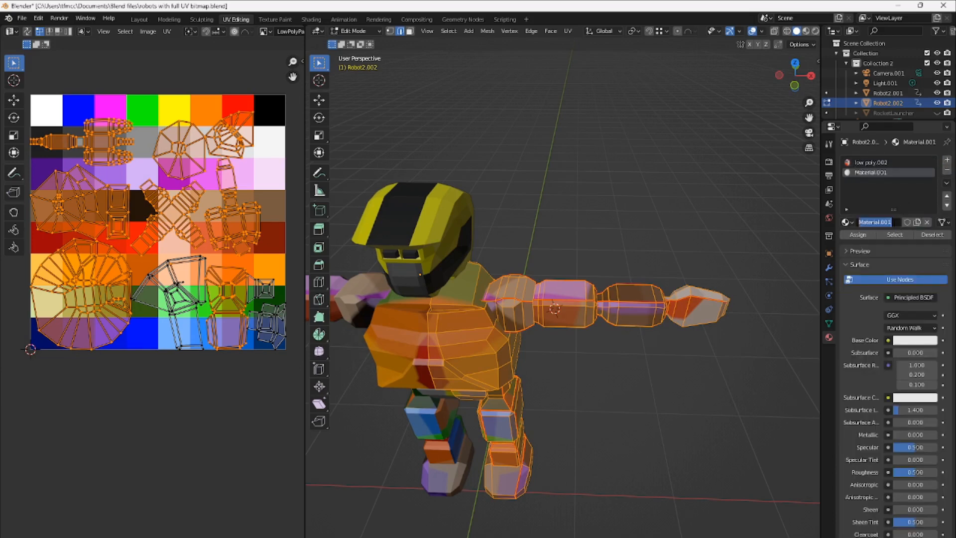
pyautogui.write('Robot body')
pyautogui.press('Return')
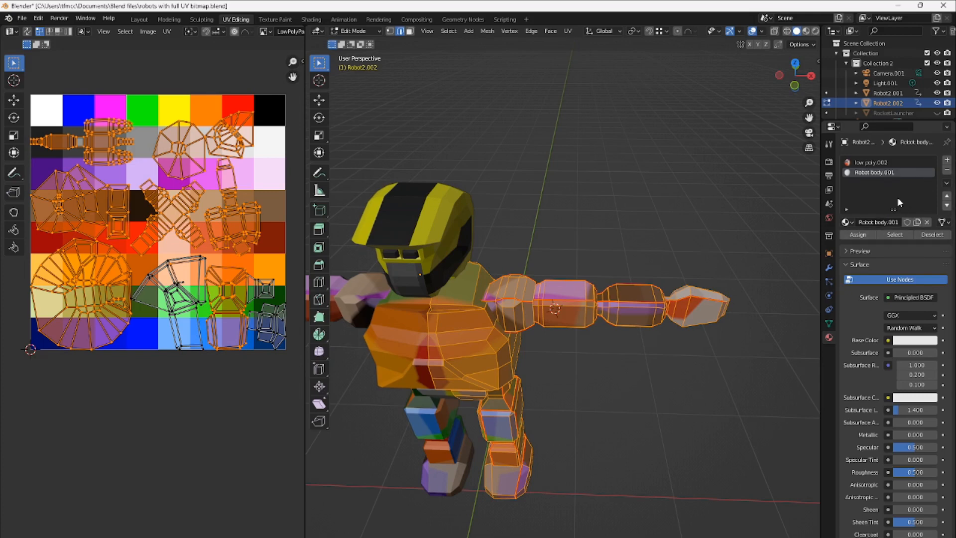
pyautogui.click(866, 238)
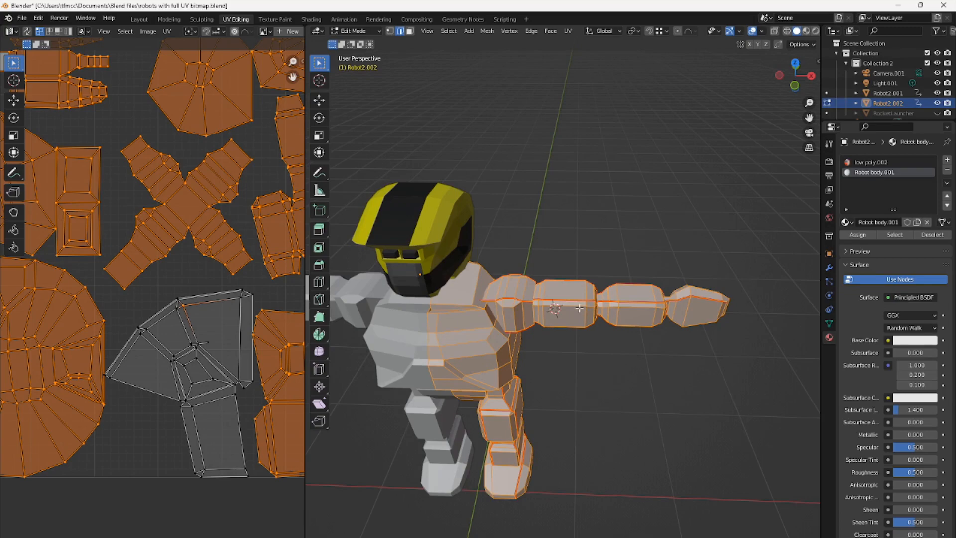
# Feed the new material's base colour from an image texture using a new blank black image of 1024 x 1024 px.
pyautogui.scroll(-5, 131, 283)
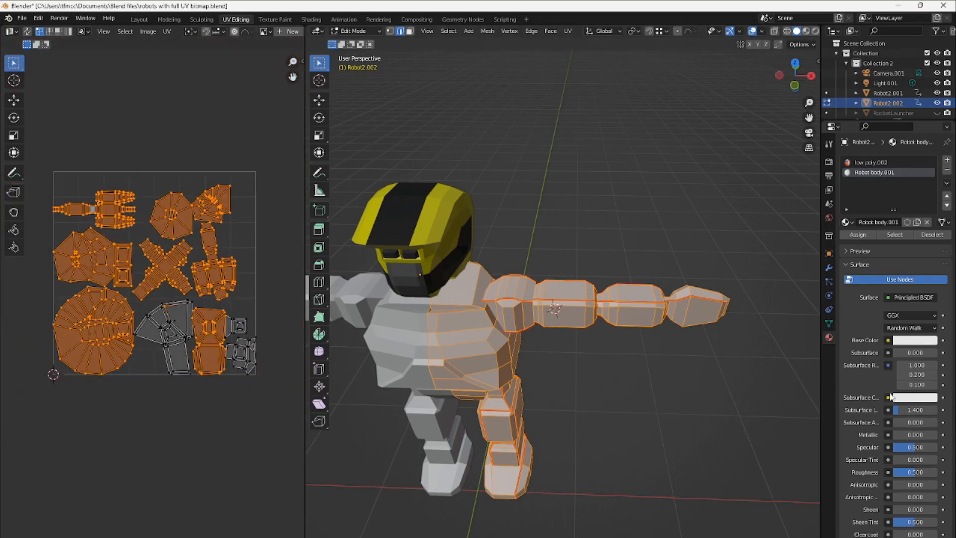
pyautogui.click(888, 340)
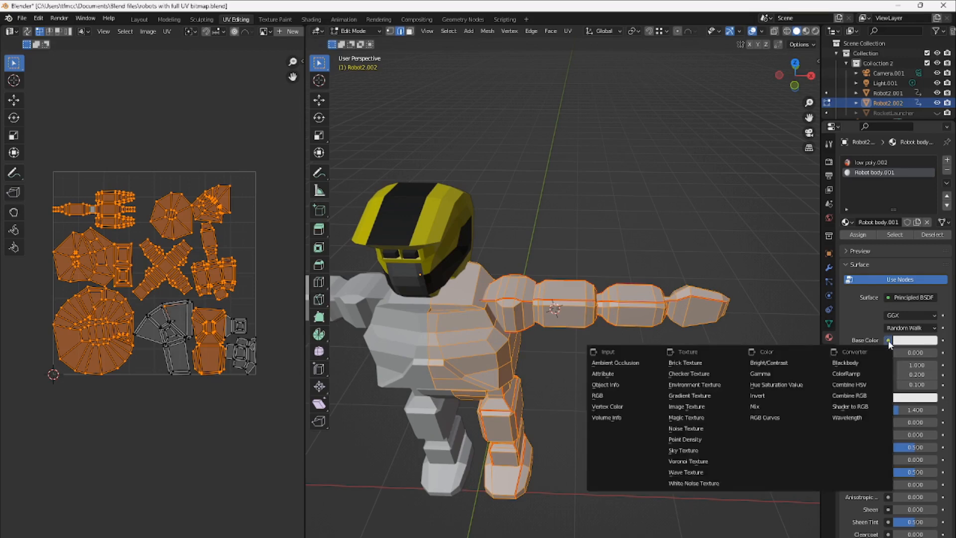
pyautogui.click(703, 408)
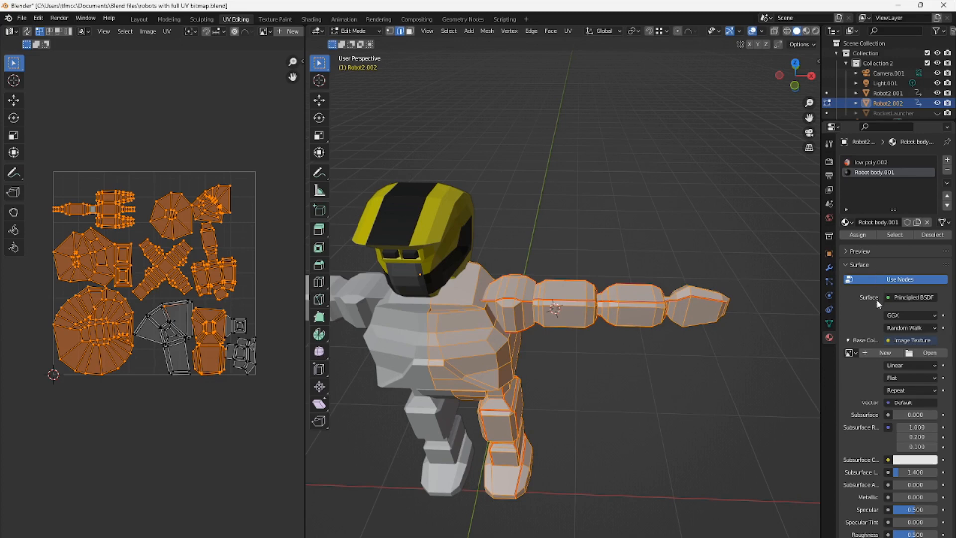
pyautogui.click(882, 352)
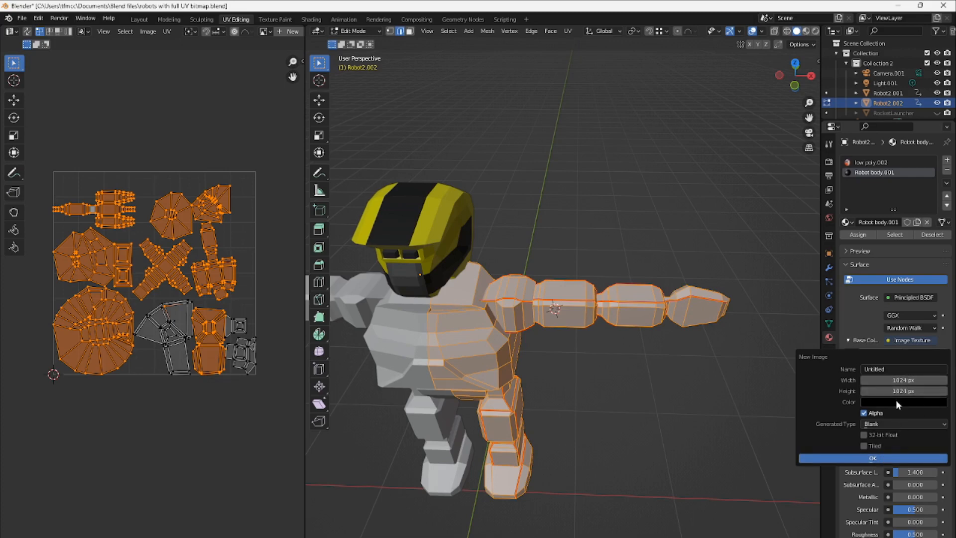
pyautogui.click(883, 458)
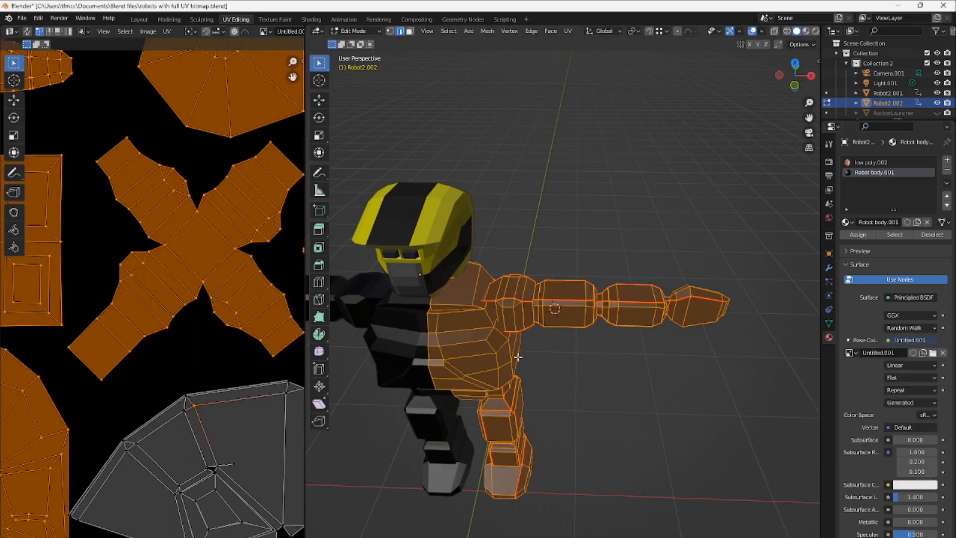
pyautogui.scroll(-5, 121, 273)
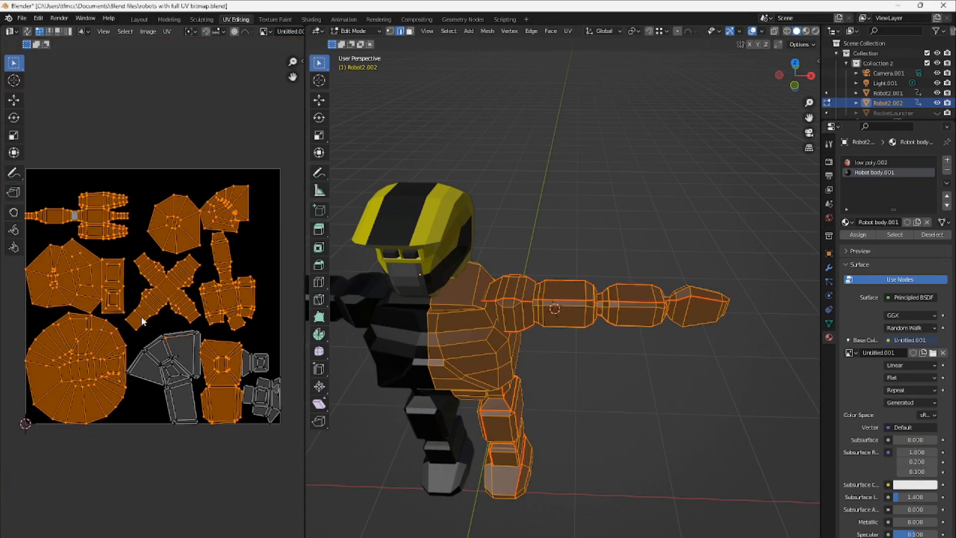
# Reselect the linked body mesh and move the hand-shaped UV island closer to the upper edge of the image, then clear the selection.
pyautogui.hotkey('alt', 'a')
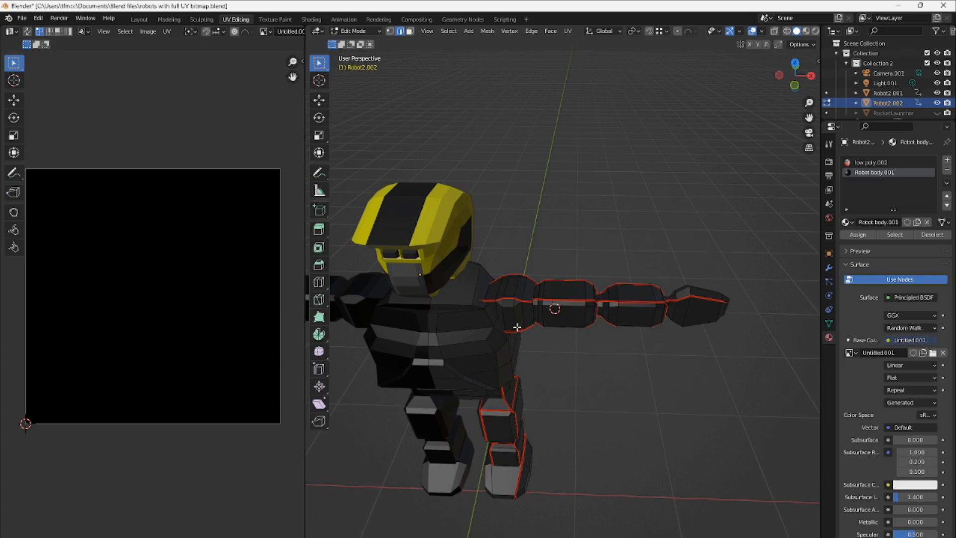
pyautogui.press('l')
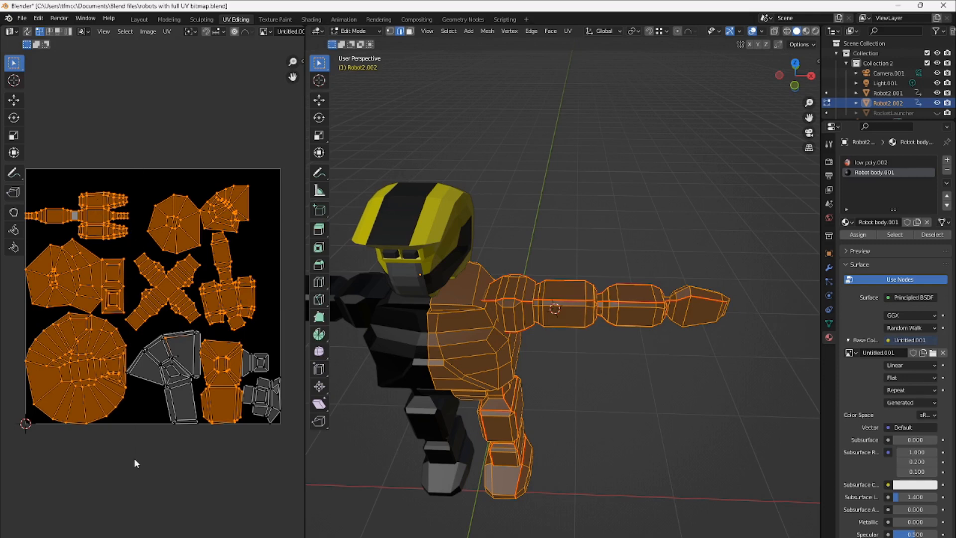
pyautogui.moveTo(134, 454); pyautogui.dragTo(143, 463, button='middle')
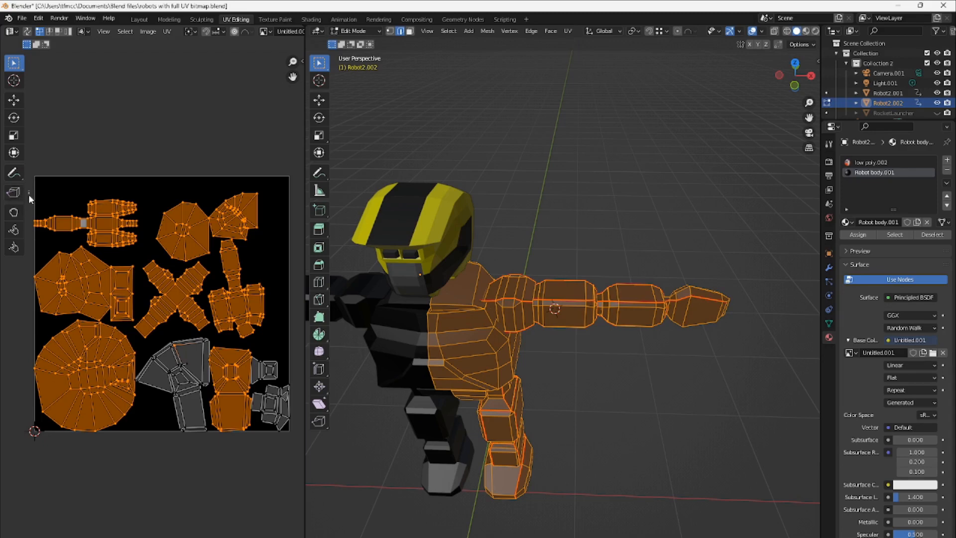
pyautogui.moveTo(28, 189); pyautogui.dragTo(140, 247)
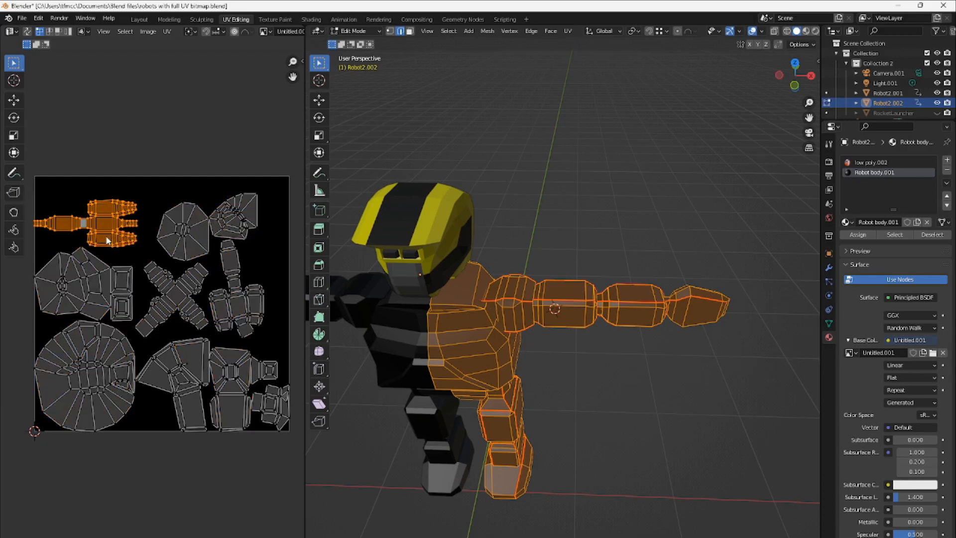
pyautogui.press('g')
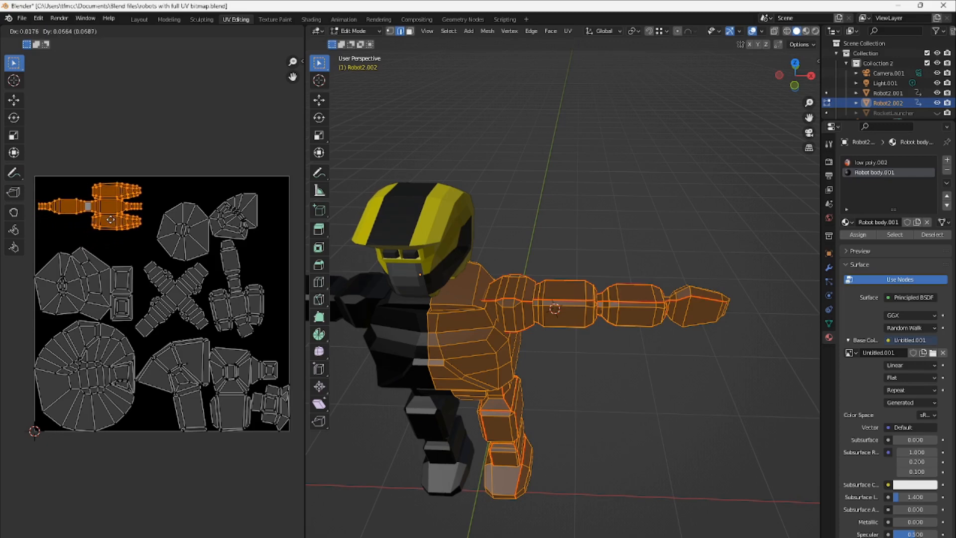
pyautogui.click(110, 218)
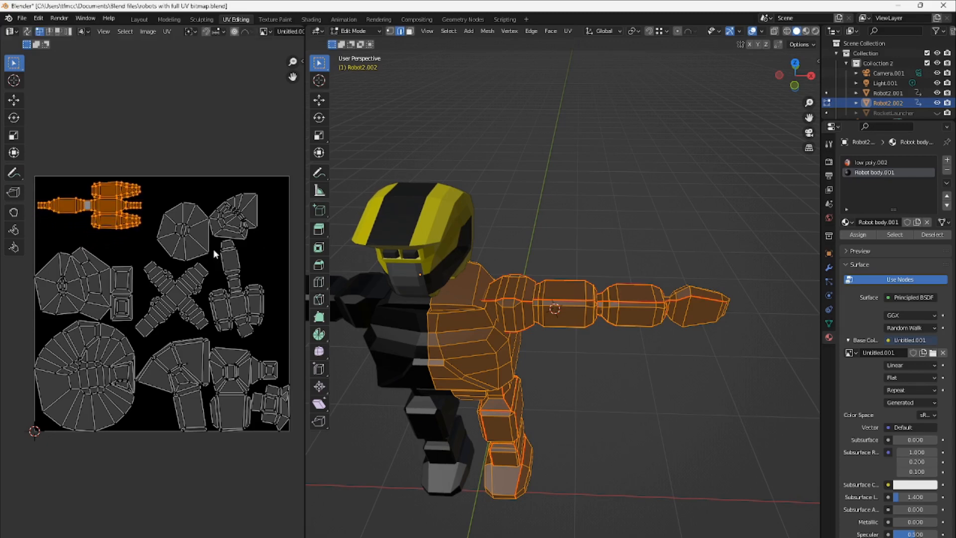
pyautogui.click(574, 414)
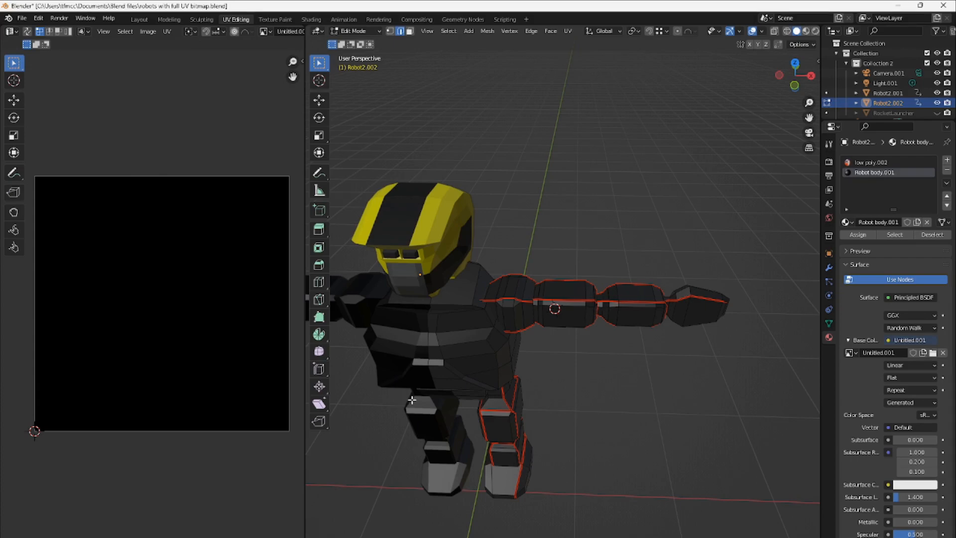
# Save the new blank texture image as Robot body.png in the Robots folder.
pyautogui.click(143, 32)
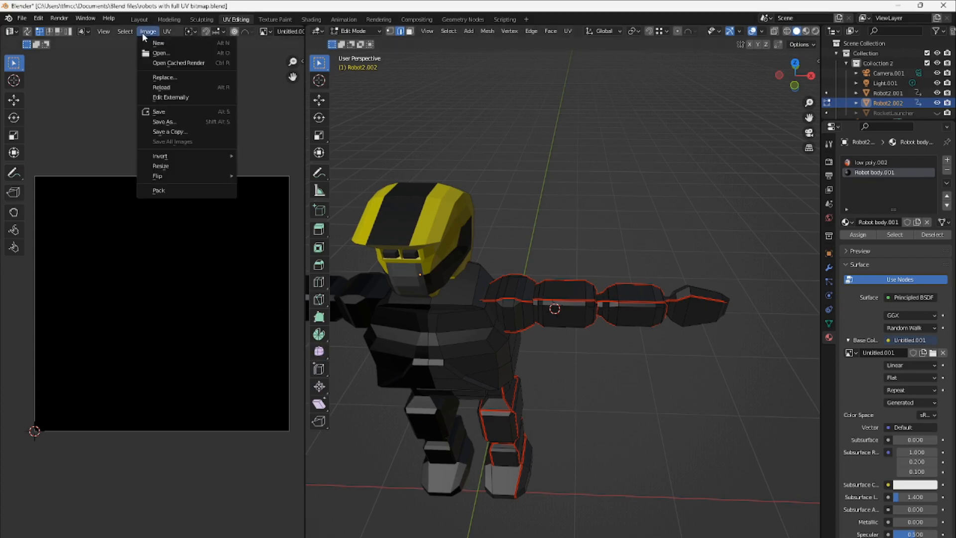
pyautogui.click(175, 126)
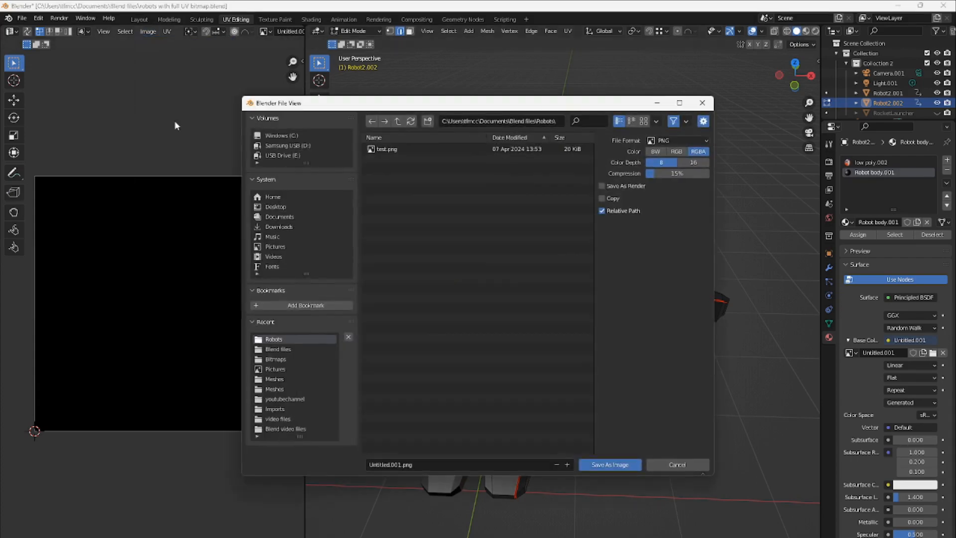
pyautogui.click(401, 465)
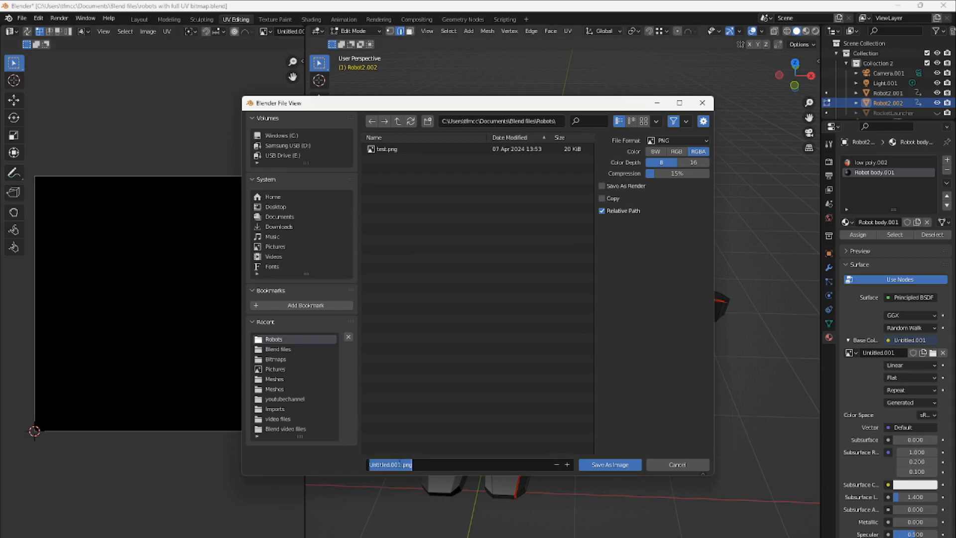
pyautogui.moveTo(402, 465); pyautogui.dragTo(367, 462)
pyautogui.press('BackSpace')
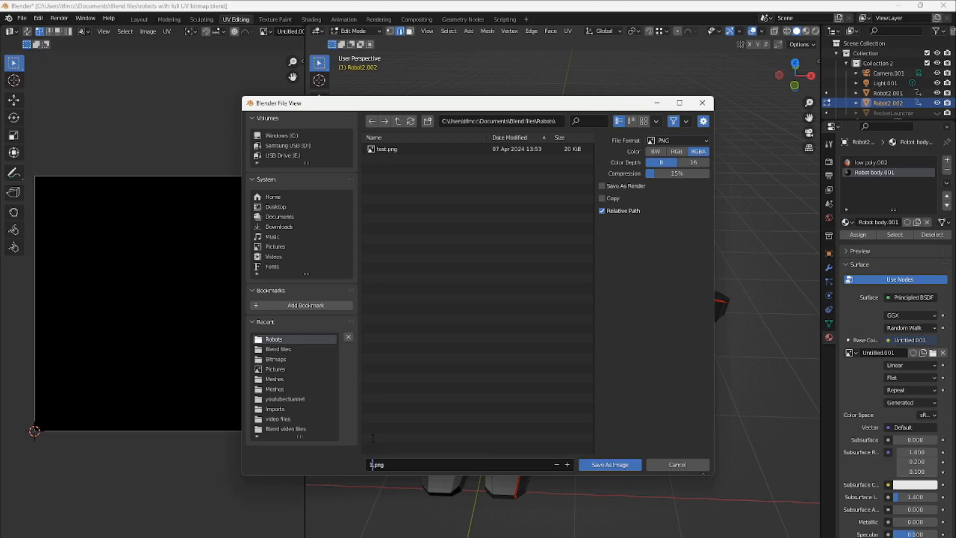
pyautogui.press('Delete')
pyautogui.write('Robot body')
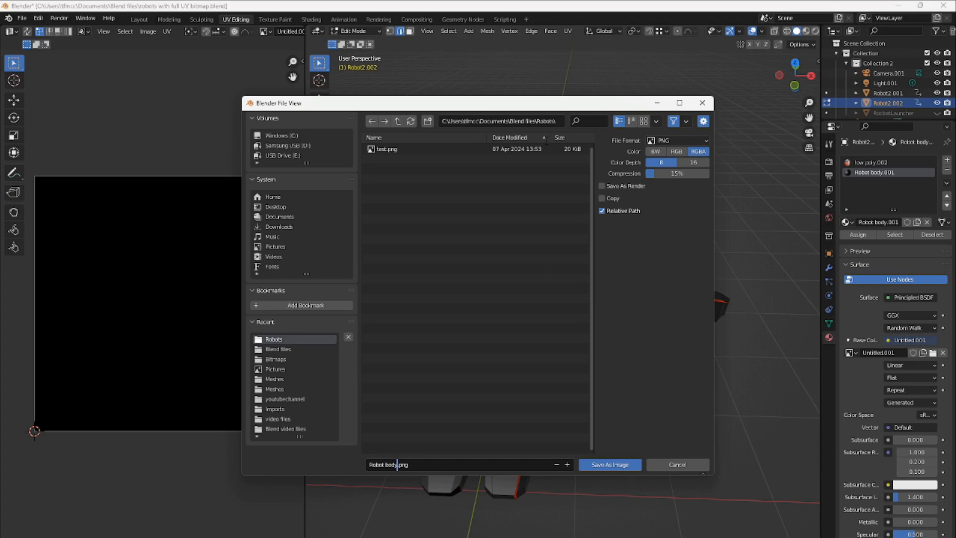
pyautogui.click(611, 466)
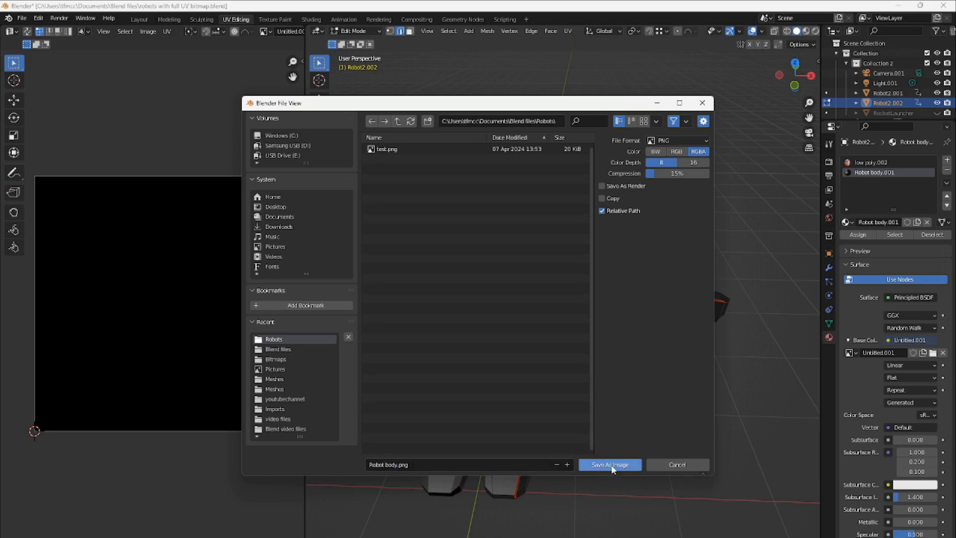
pyautogui.click(612, 466)
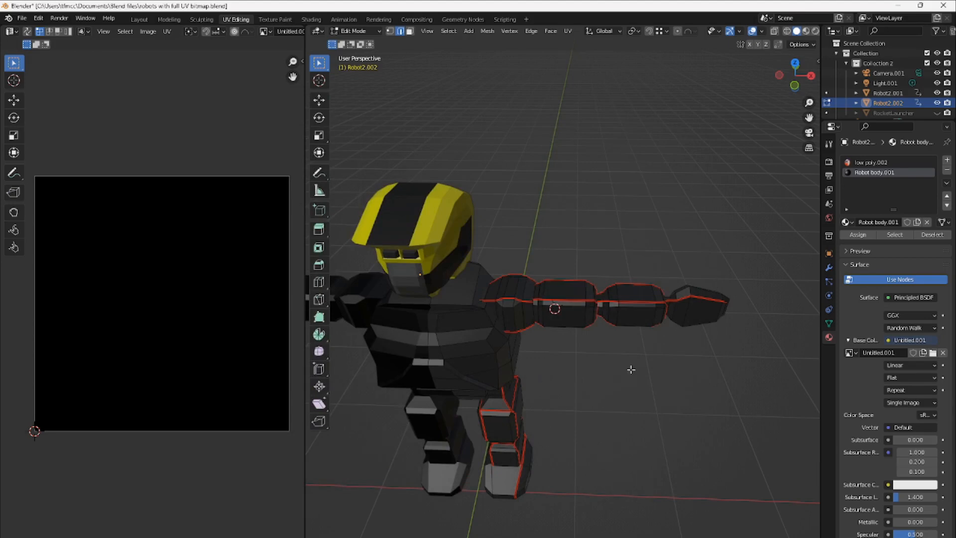
# Switch to the Texture Paint workspace and narrow the image editor to give the 3D view more room.
pyautogui.moveTo(632, 378); pyautogui.dragTo(619, 366, button='middle')
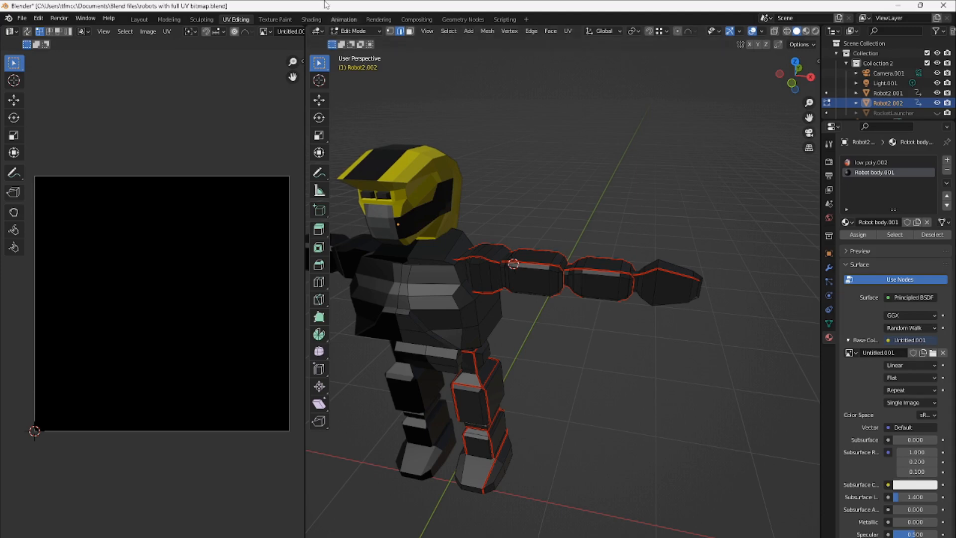
pyautogui.click(271, 19)
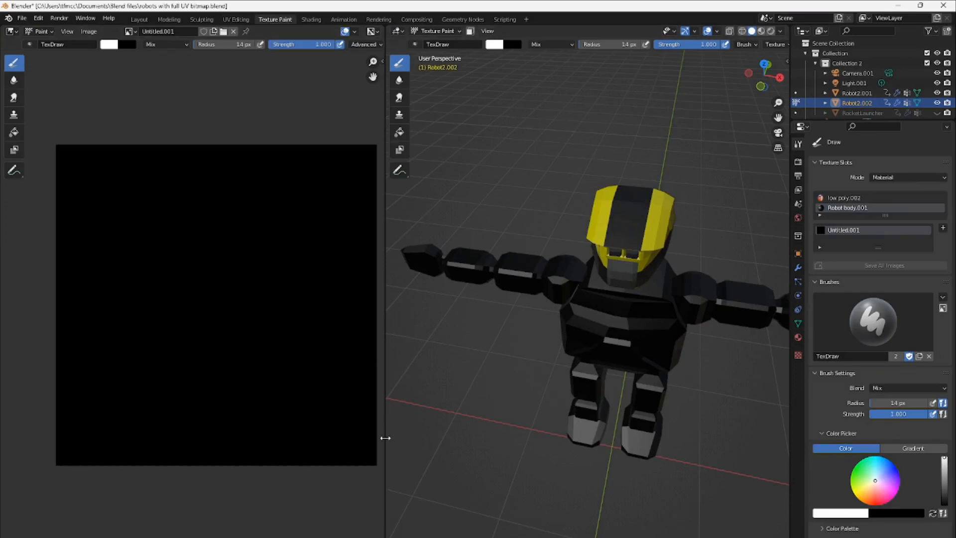
pyautogui.moveTo(383, 437); pyautogui.dragTo(338, 429)
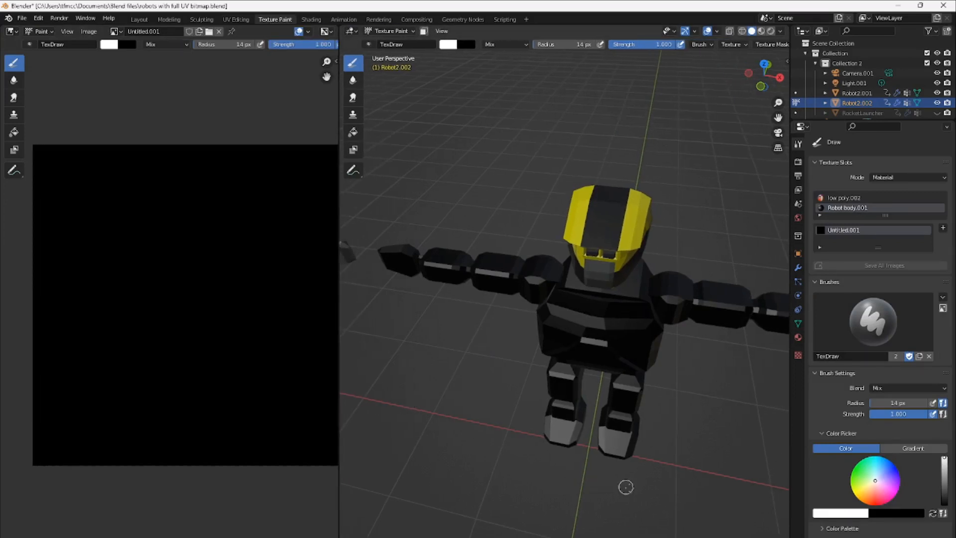
# Try to paint the robot's hand with the Draw brush after darkening the brush colour to mid grey.
pyautogui.moveTo(637, 492); pyautogui.dragTo(523, 470, button='middle')
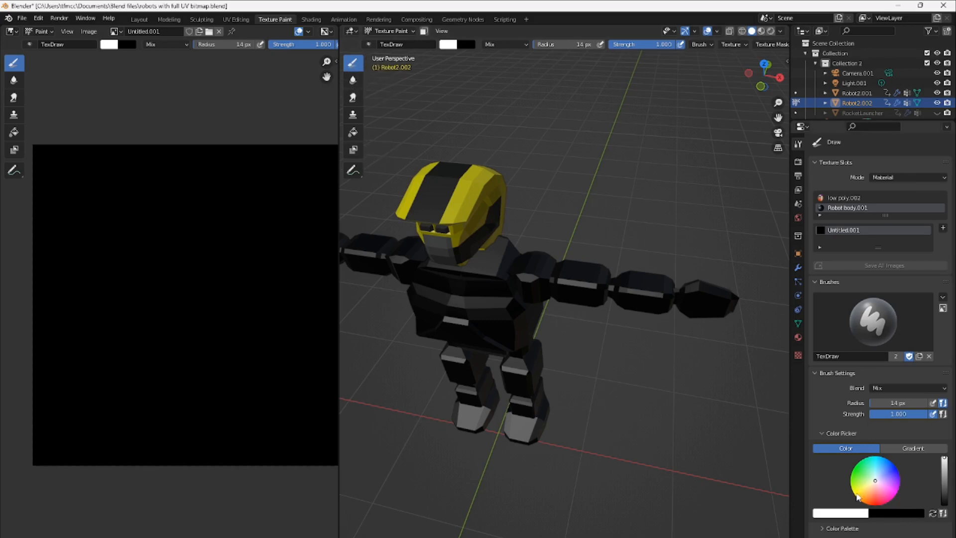
pyautogui.click(944, 492)
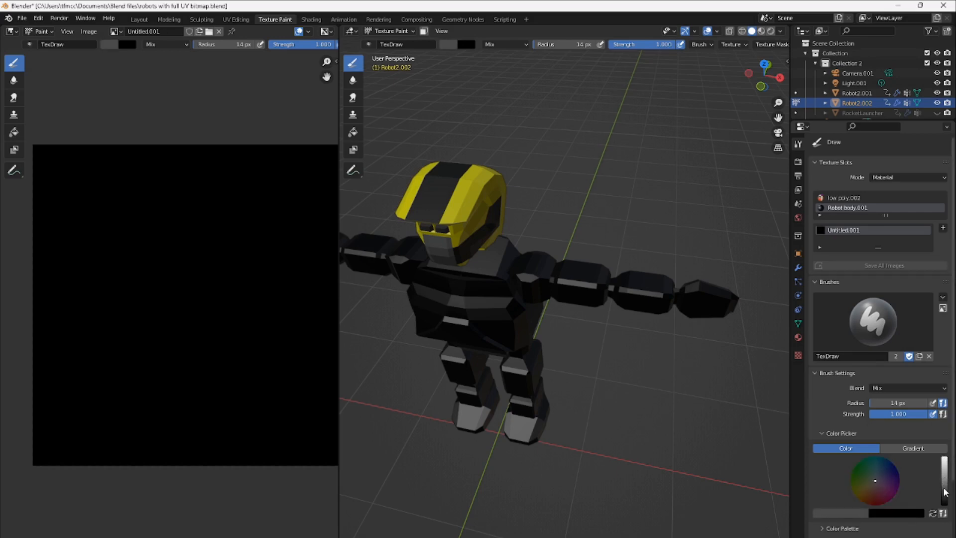
pyautogui.click(944, 488)
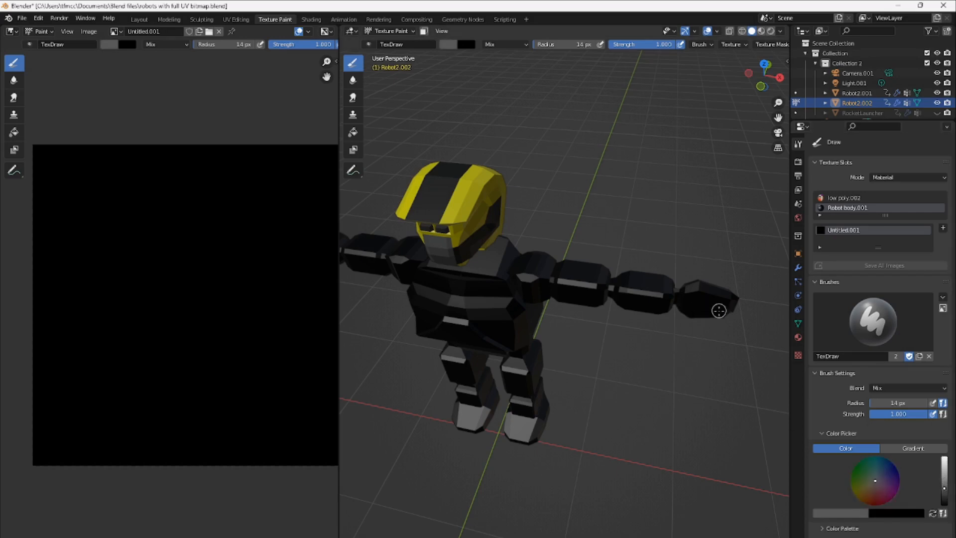
pyautogui.moveTo(719, 307)
pyautogui.mouseDown()
pyautogui.moveTo(727, 300)
pyautogui.moveTo(719, 309)
pyautogui.moveTo(703, 303)
pyautogui.moveTo(726, 303)
pyautogui.moveTo(697, 301)
pyautogui.mouseUp()
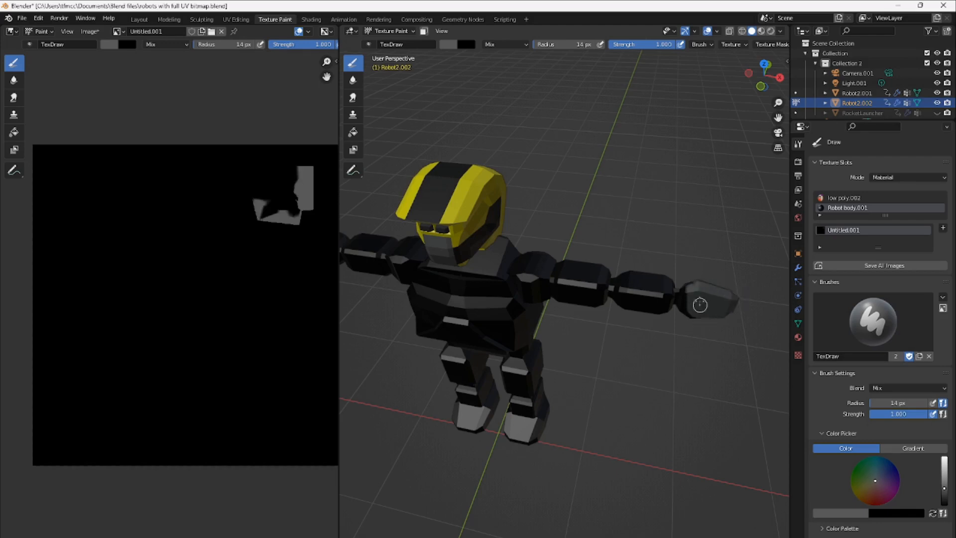
pyautogui.moveTo(686, 306); pyautogui.dragTo(689, 298)
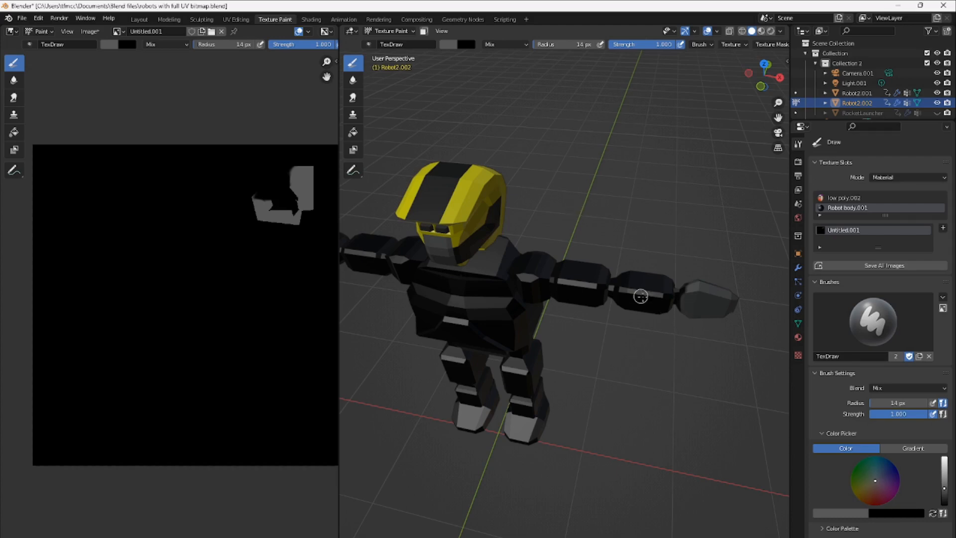
# Try to extend the grey paint over the hand's wrist end, then undo the brush strokes.
pyautogui.scroll(4, 687, 305)
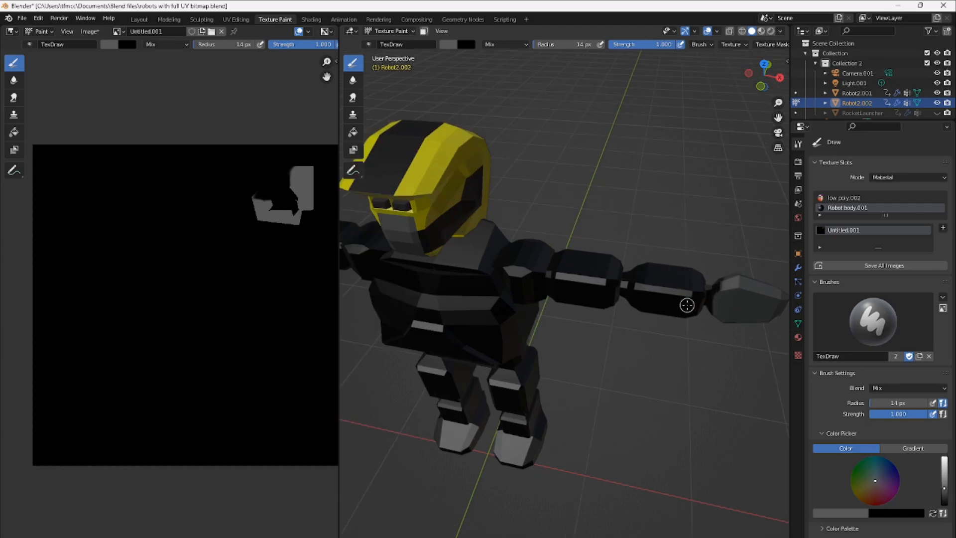
pyautogui.keyDown('shift'); pyautogui.moveTo(728, 353); pyautogui.dragTo(651, 349, button='middle'); pyautogui.keyUp('shift')
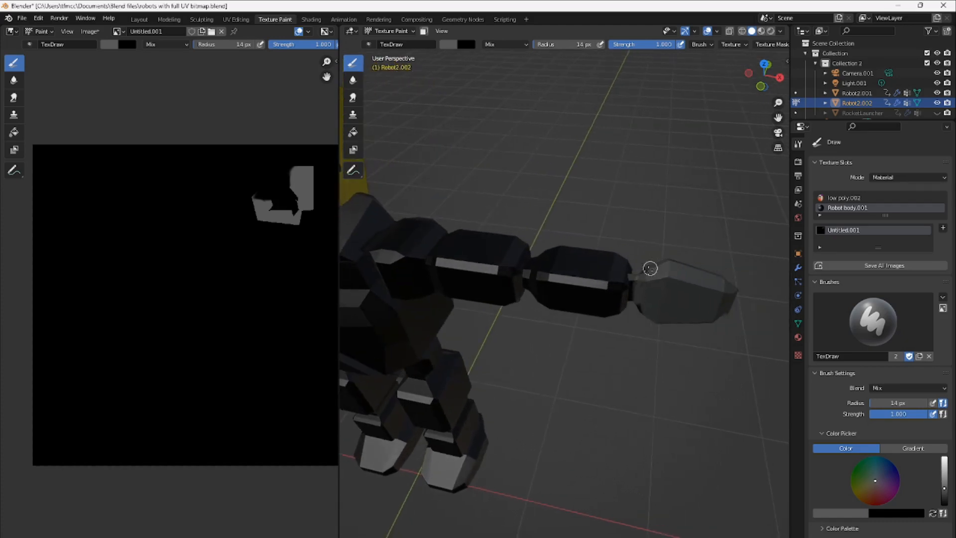
pyautogui.moveTo(635, 297); pyautogui.dragTo(638, 307)
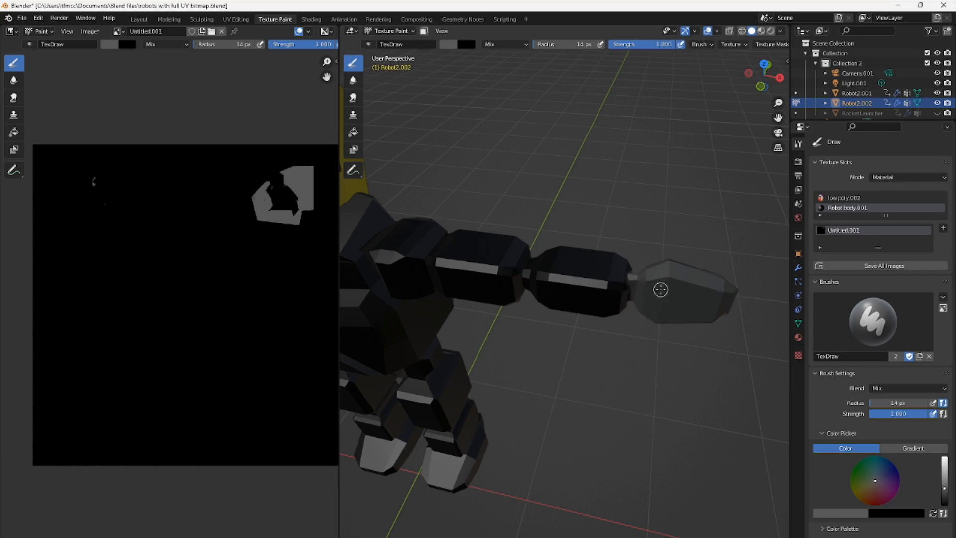
pyautogui.hotkey('ctrl', 'z')
pyautogui.hotkey('ctrl', 'z')
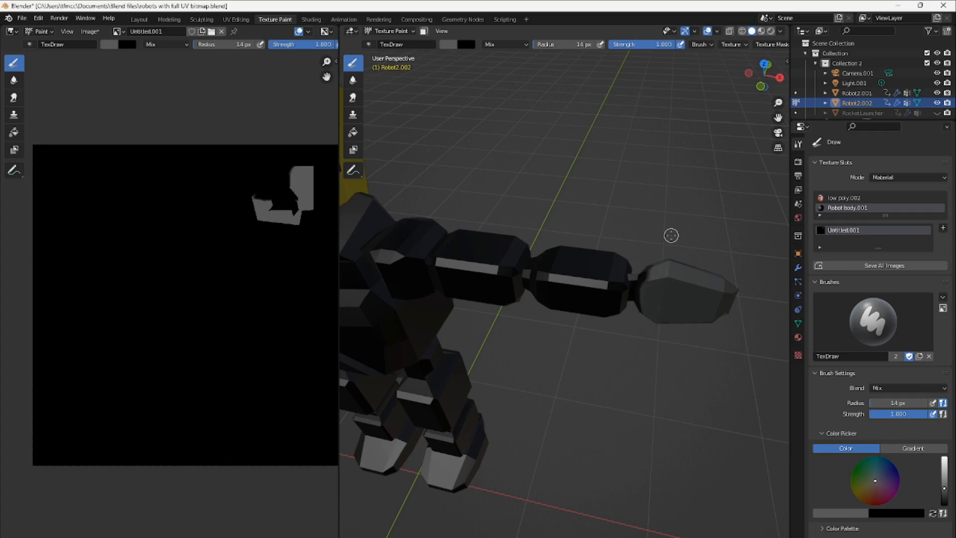
pyautogui.press('Tab')
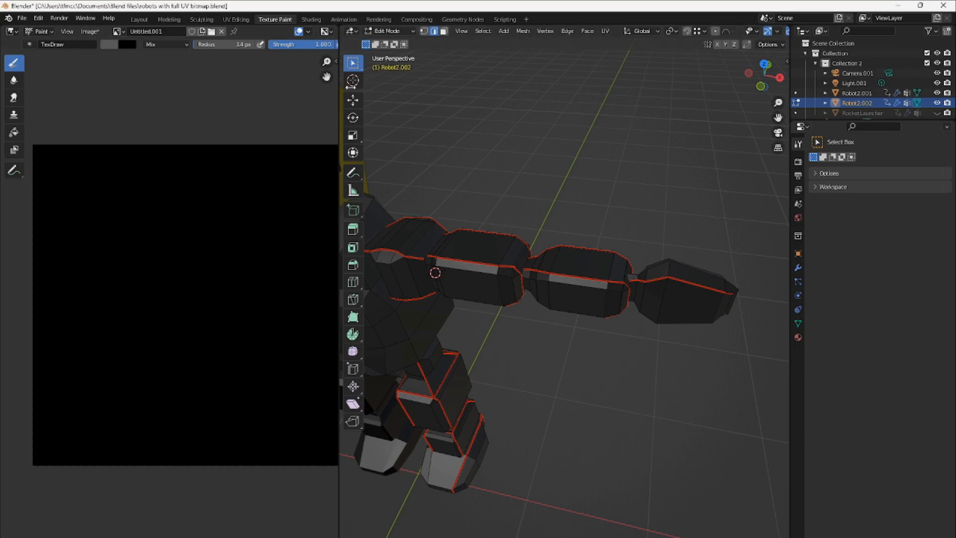
pyautogui.click(160, 18)
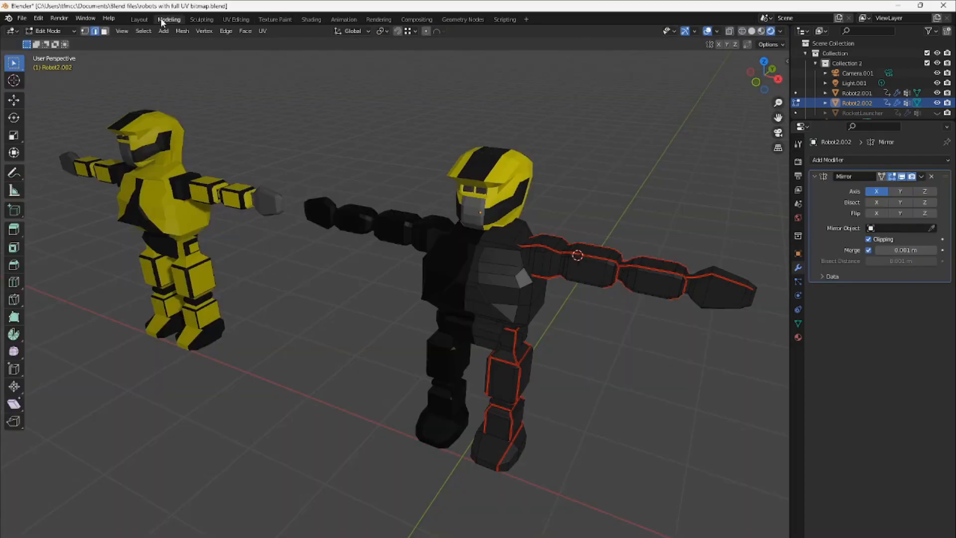
pyautogui.click(271, 20)
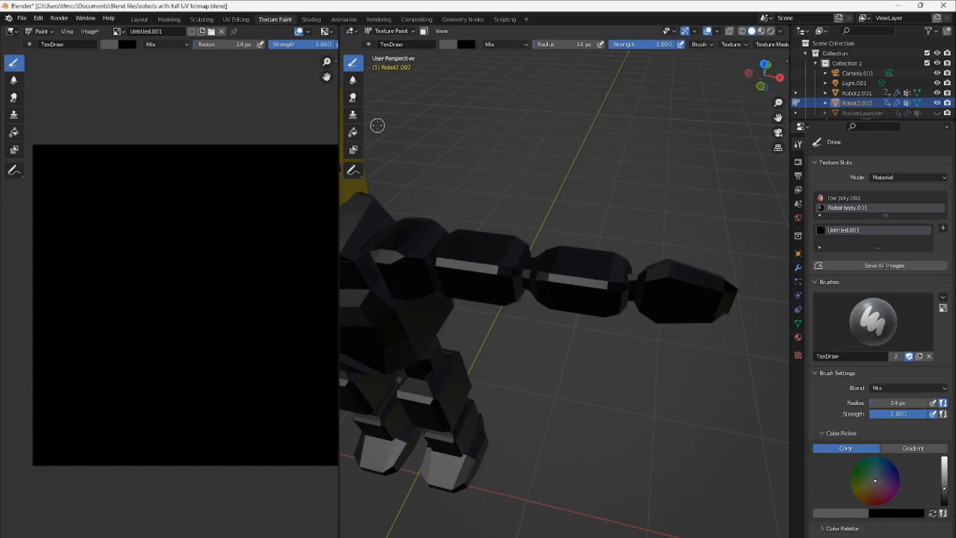
# Switch from the Draw brush to the Fill tool and darken its red fill colour.
pyautogui.click(353, 134)
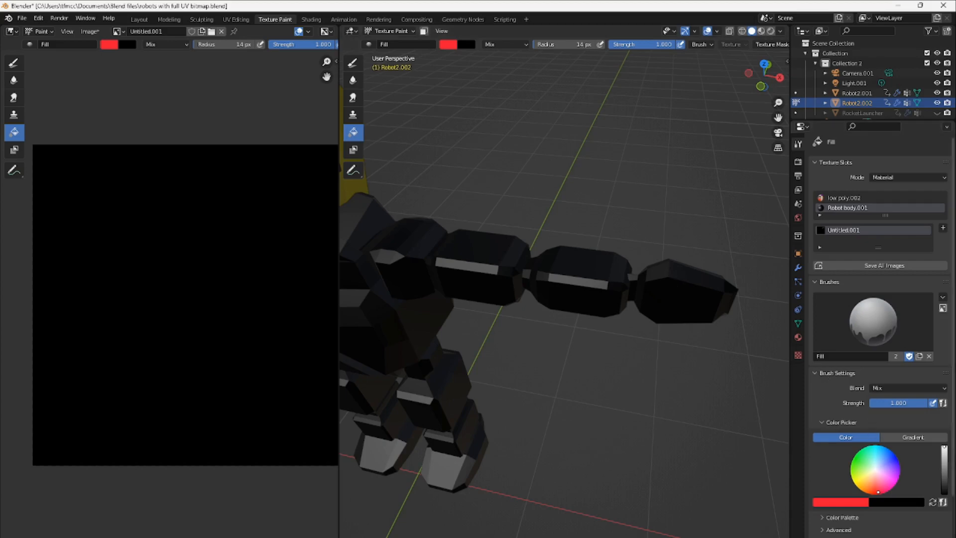
pyautogui.click(944, 475)
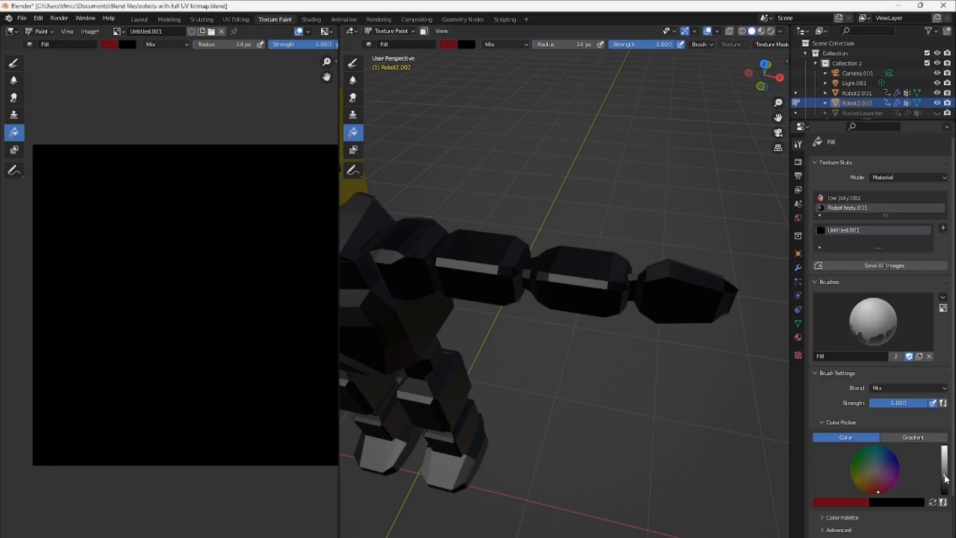
# Try to fill the robot with dark red from its hand, then undo the fill.
pyautogui.click(684, 301)
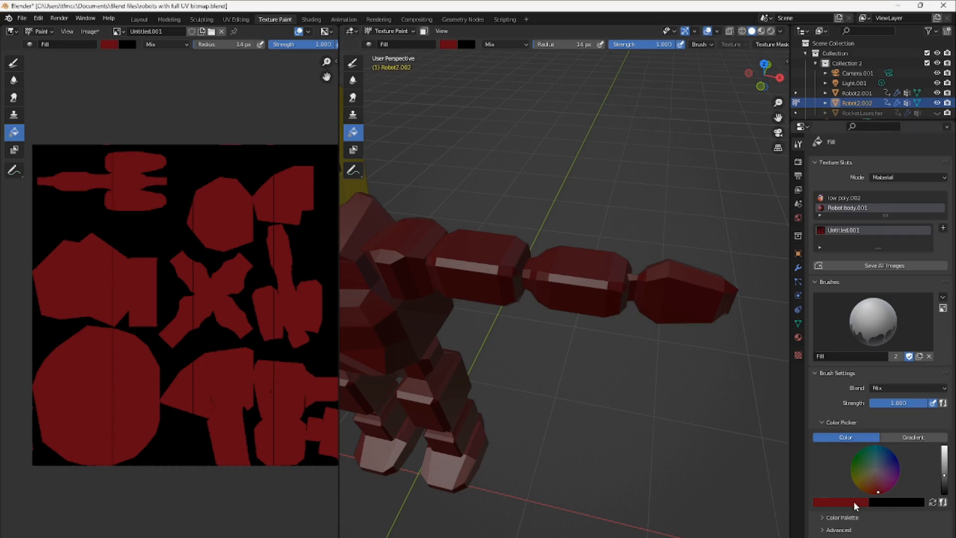
pyautogui.scroll(-5, 504, 309)
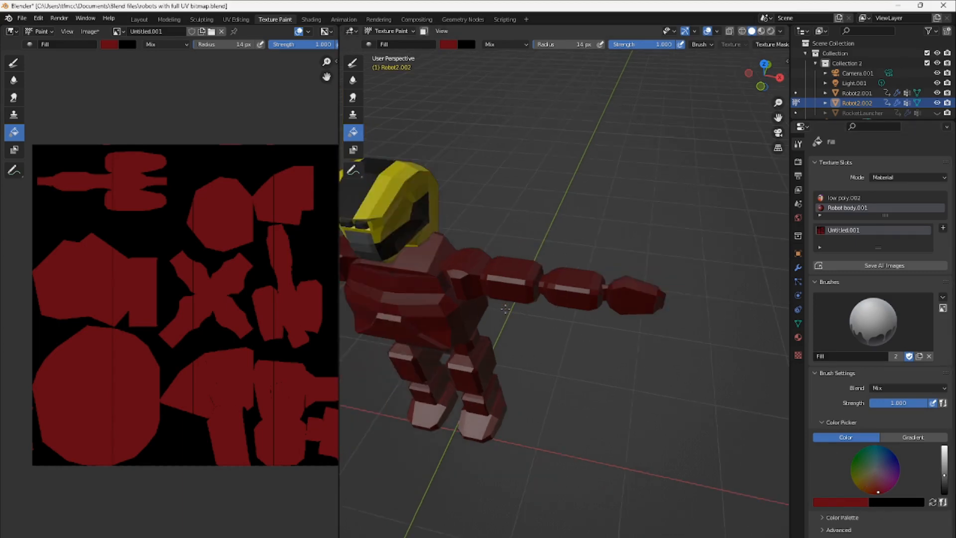
pyautogui.scroll(5, 577, 316)
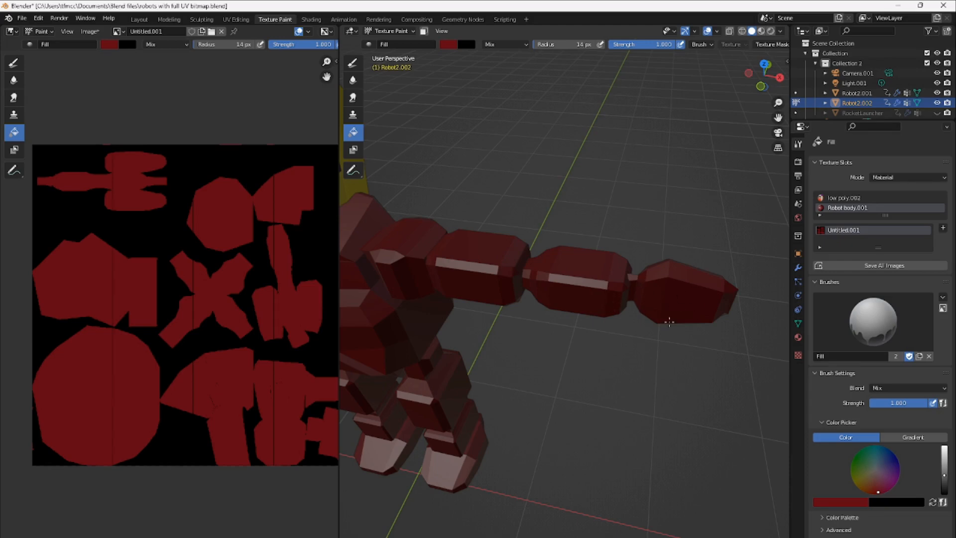
pyautogui.hotkey('ctrl', 'z')
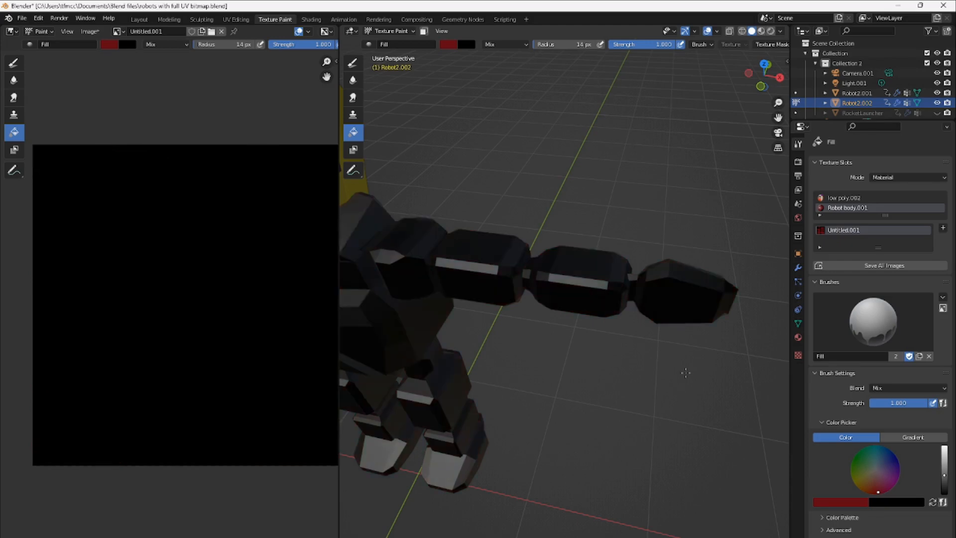
# In the UV Editing workspace, use face selection to select all linked faces of the robot's hand, delimited by seam.
pyautogui.click(236, 20)
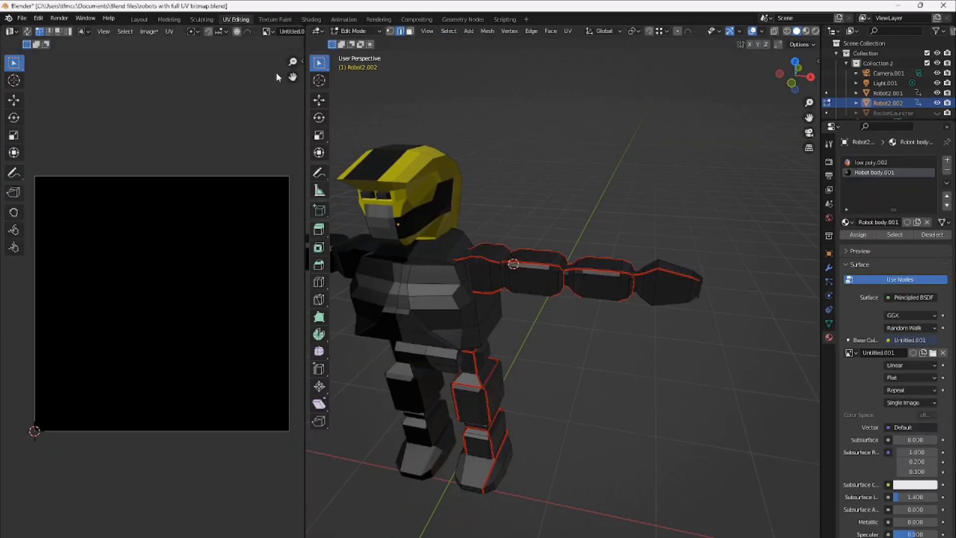
pyautogui.press('3')
pyautogui.click(671, 289)
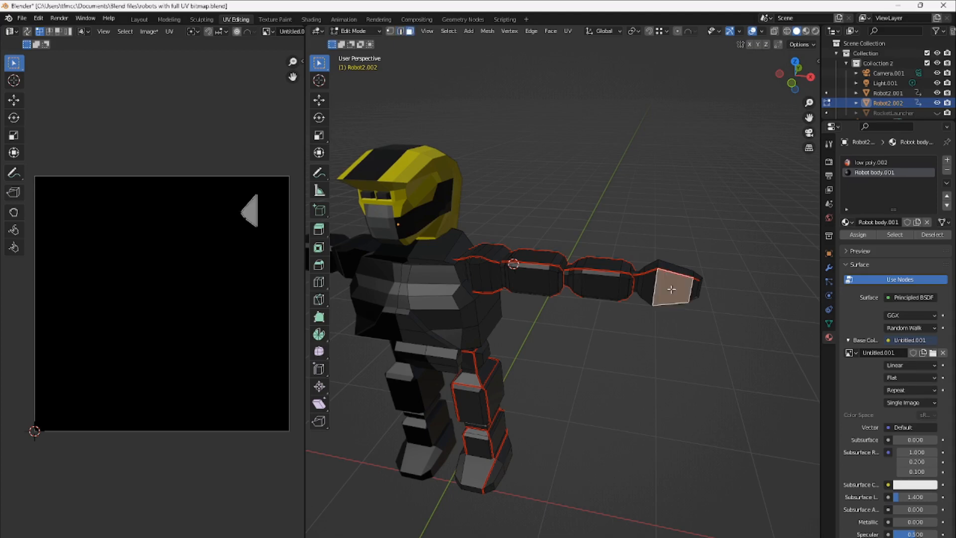
pyautogui.press('l')
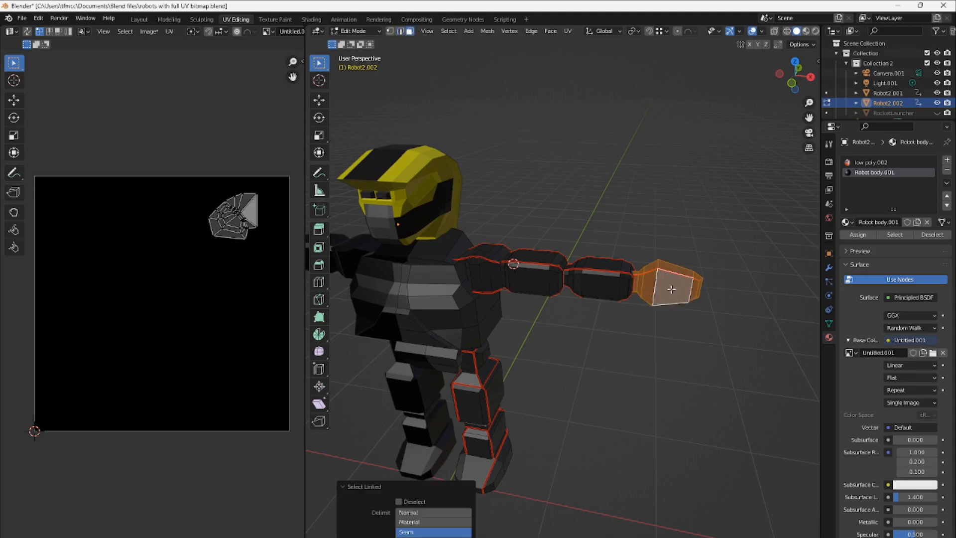
pyautogui.keyDown('shift'); pyautogui.moveTo(659, 350); pyautogui.dragTo(641, 377, button='middle'); pyautogui.keyUp('shift')
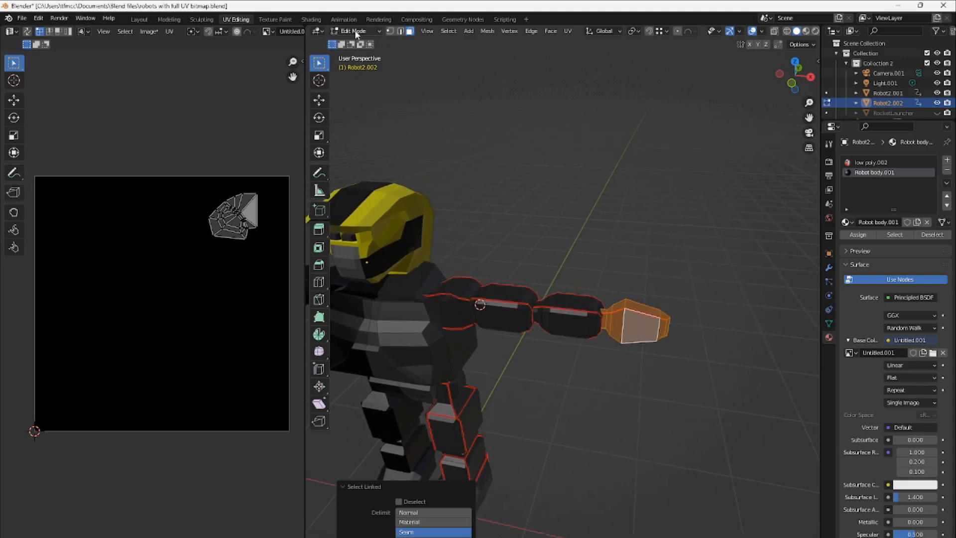
# Back in Texture Paint, enable the face selection paint mask and fill the selected hand with dark grey.
pyautogui.click(277, 19)
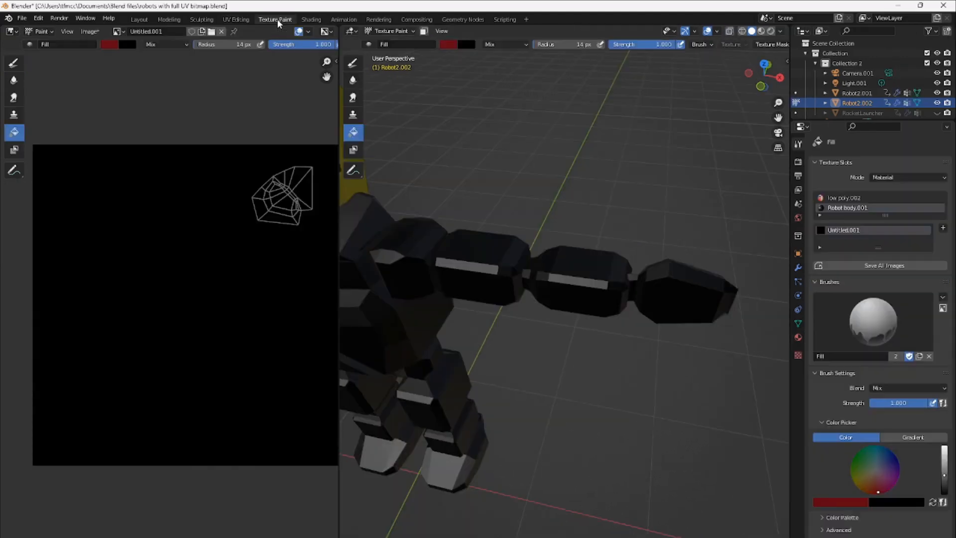
pyautogui.click(424, 32)
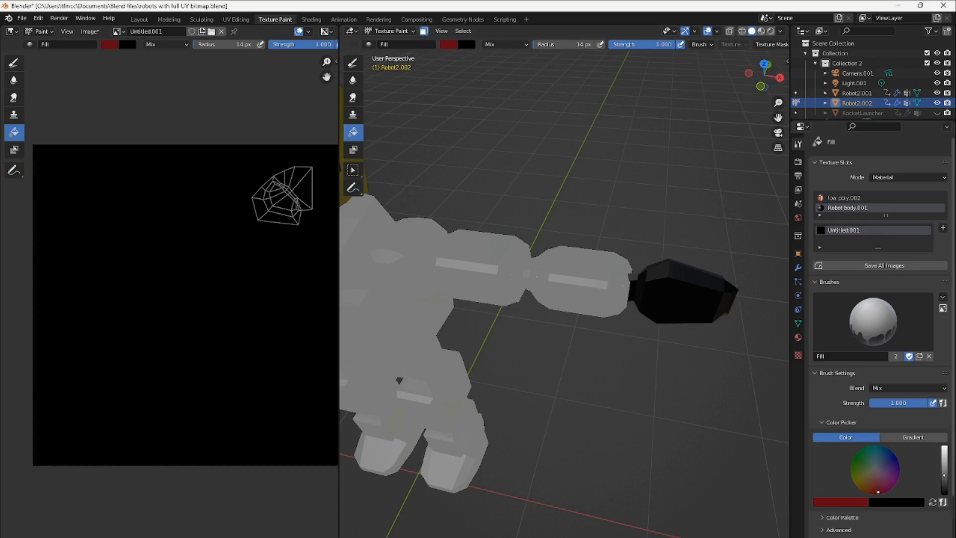
pyautogui.click(944, 477)
pyautogui.moveTo(876, 485); pyautogui.dragTo(875, 470)
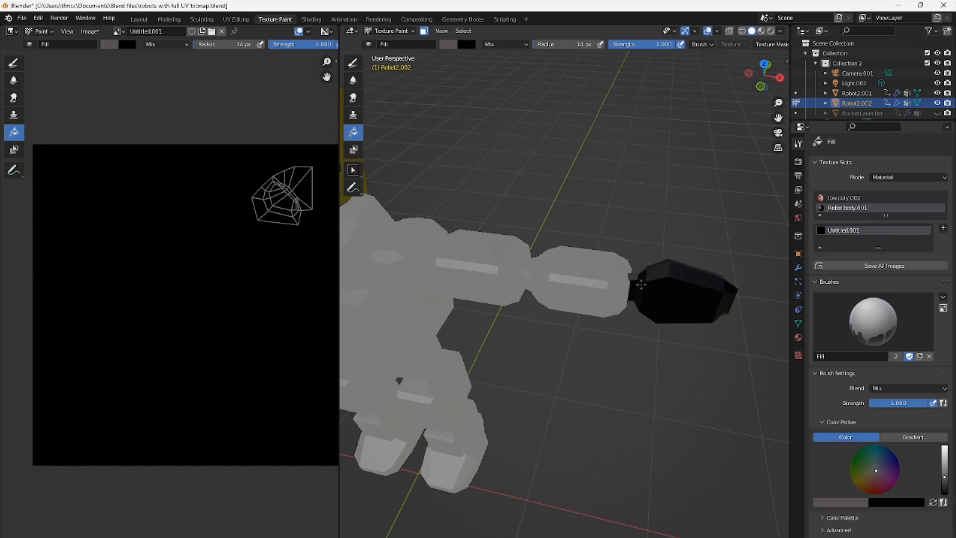
pyautogui.click(689, 303)
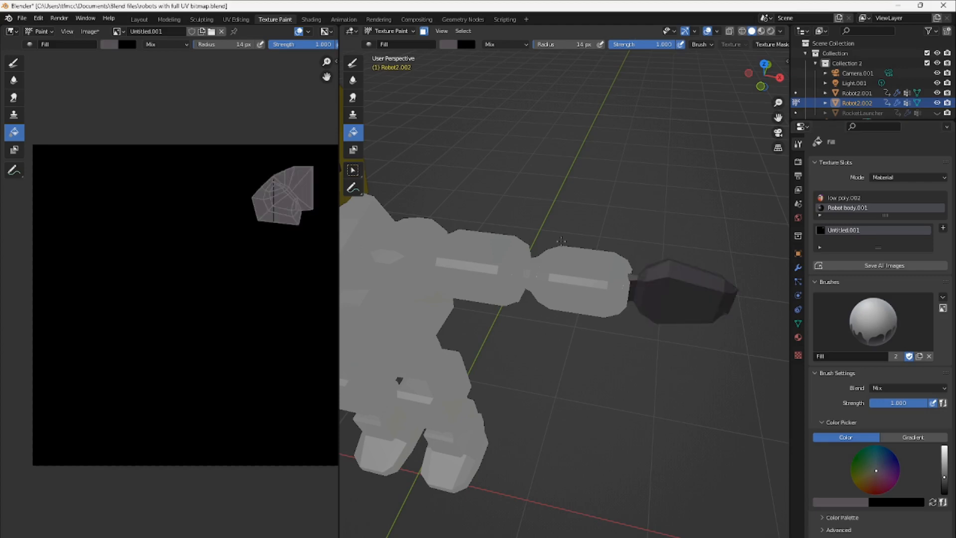
# In the UV Editing workspace, select all linked faces of the forearm segment next to the hand, delimited by seam.
pyautogui.click(235, 19)
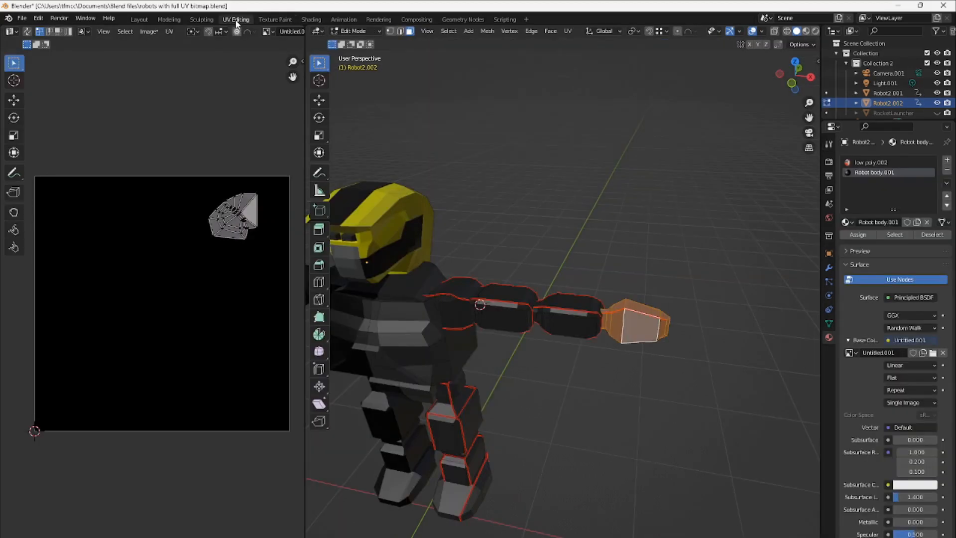
pyautogui.click(572, 327)
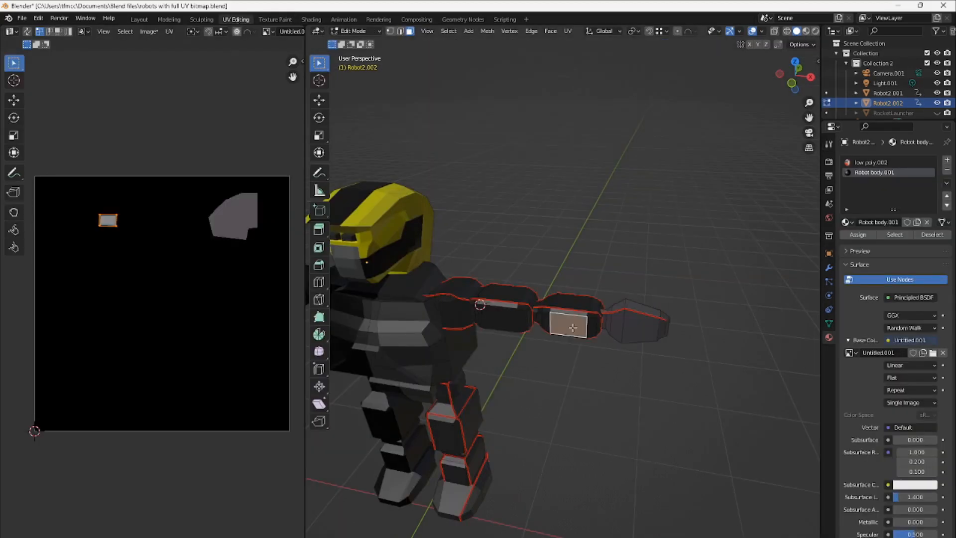
pyautogui.hotkey('ctrl', 'l')
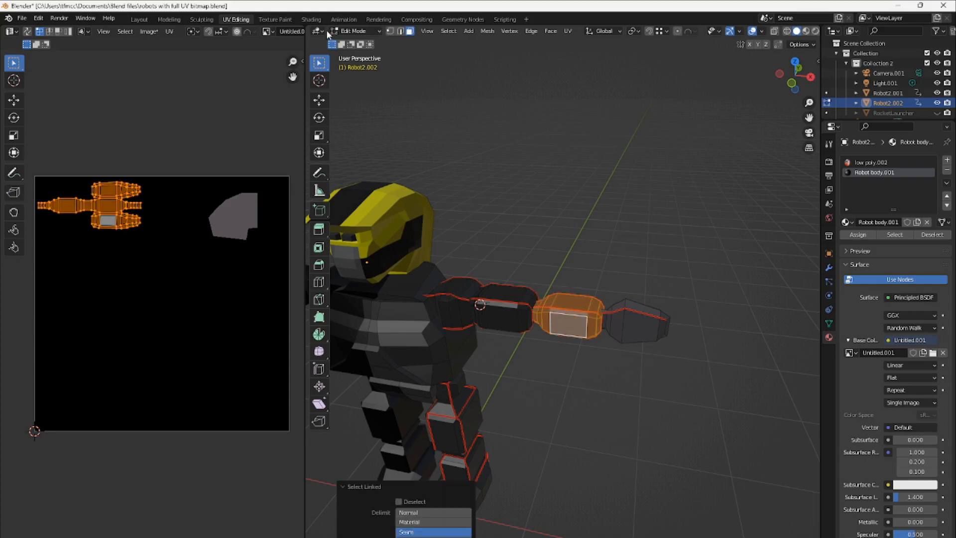
# Return to Texture Paint, set the fill colour to bright yellow and fill the selected forearm segment.
pyautogui.click(273, 19)
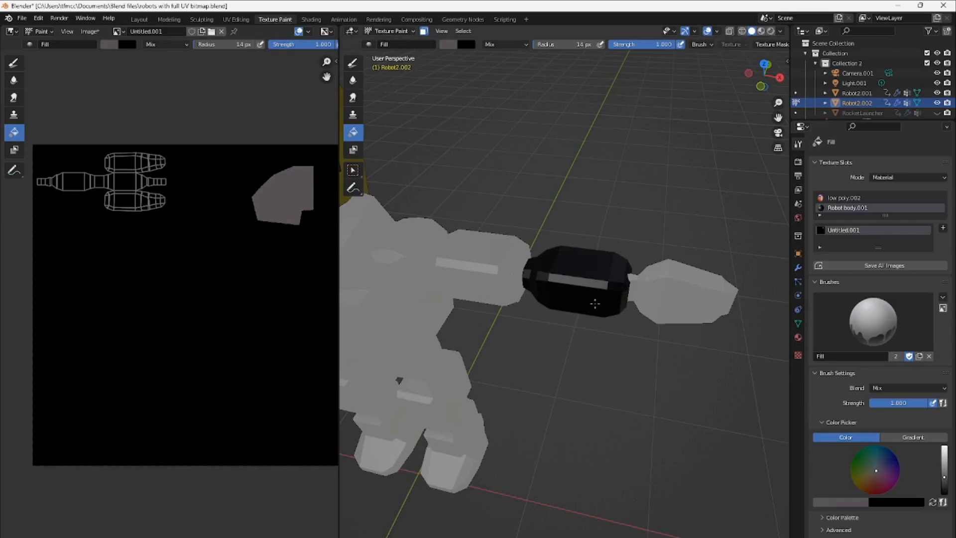
pyautogui.click(856, 480)
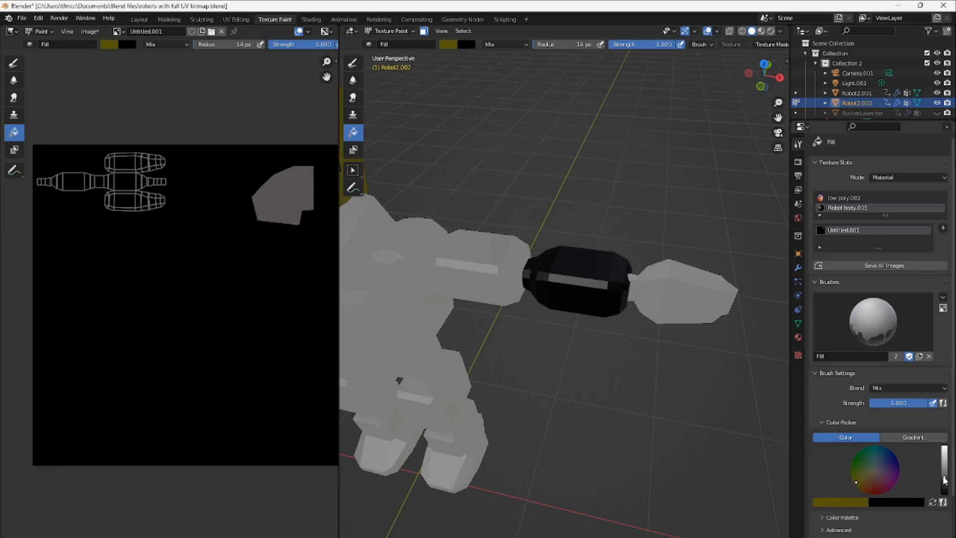
pyautogui.moveTo(944, 480); pyautogui.dragTo(944, 447)
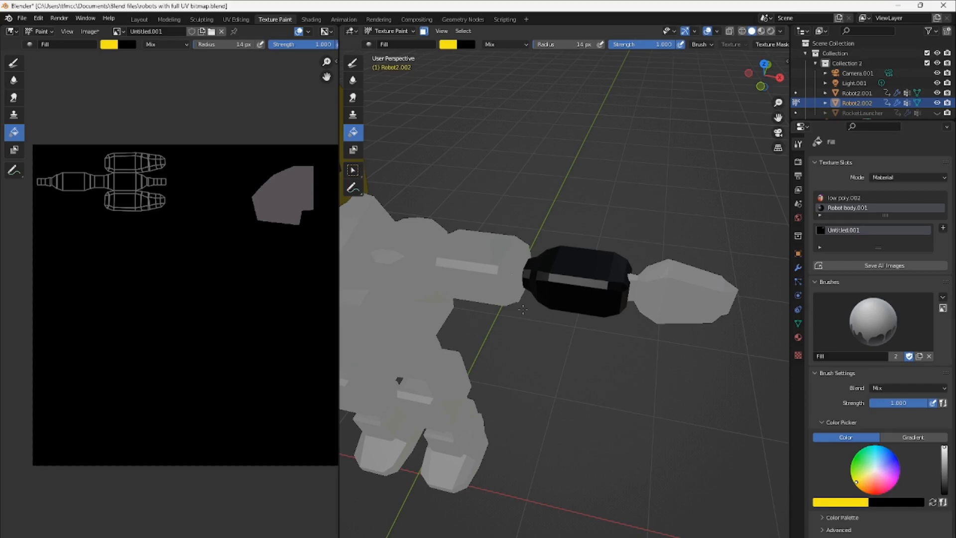
pyautogui.click(579, 284)
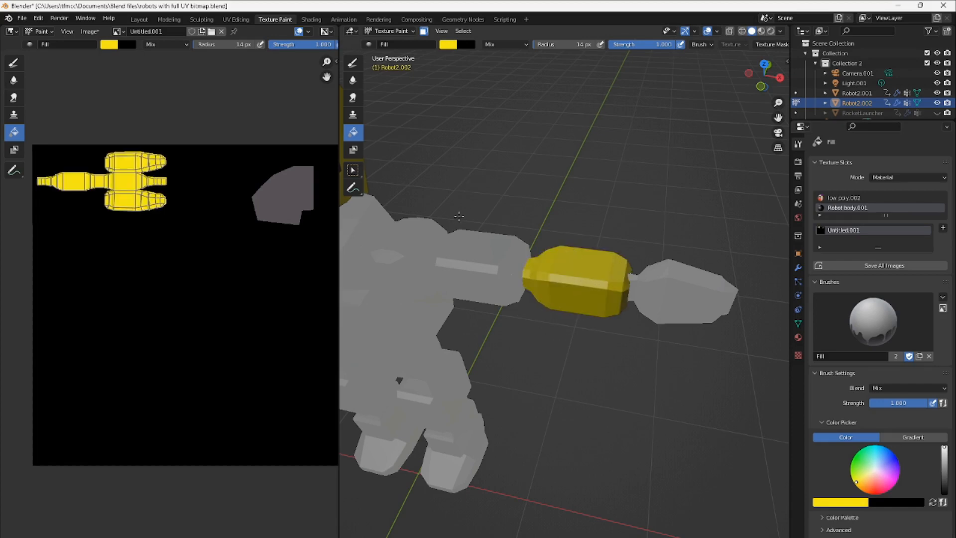
# Inspect the painted hand and forearm against the reference robot in the Modeling workspace.
pyautogui.click(174, 19)
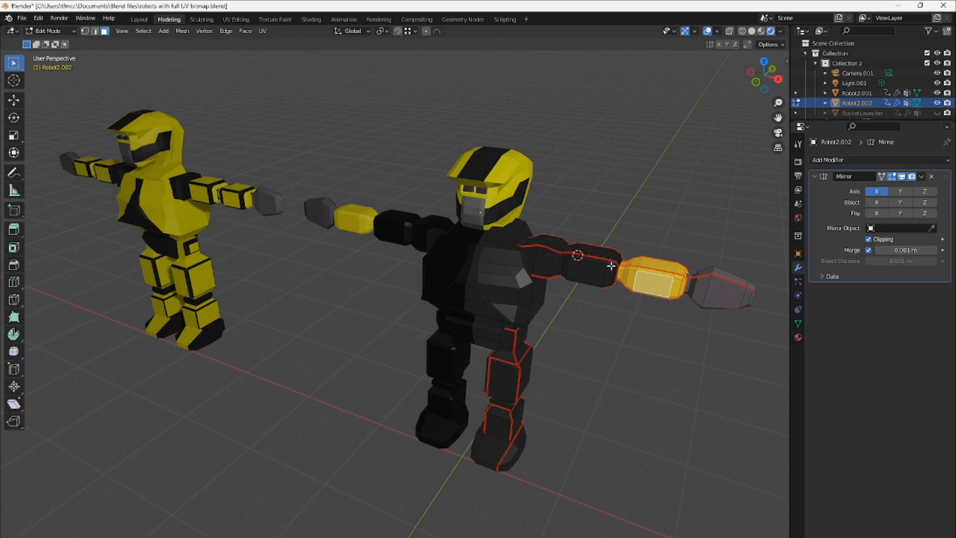
pyautogui.scroll(3, 696, 318)
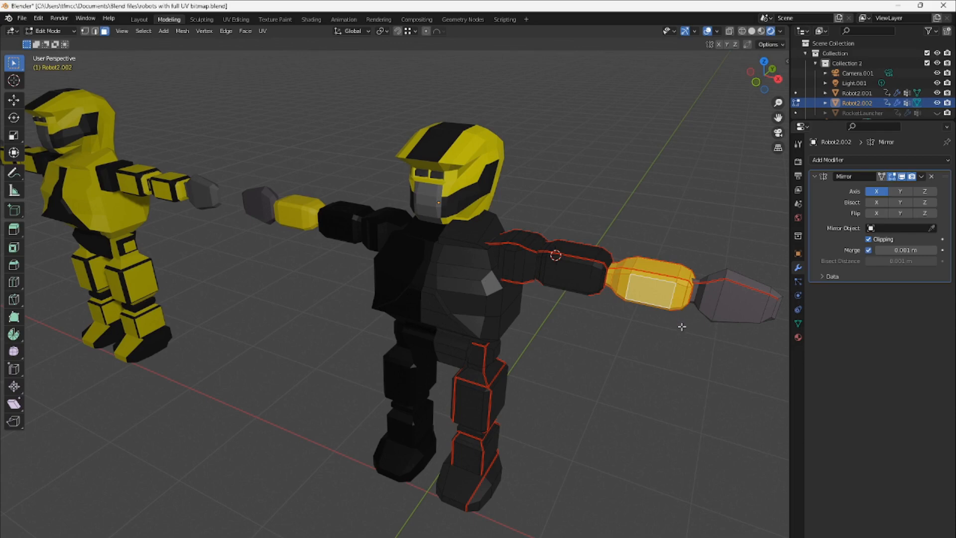
# Select the ring of faces around the yellow forearm segment at its hand end.
pyautogui.click(679, 296)
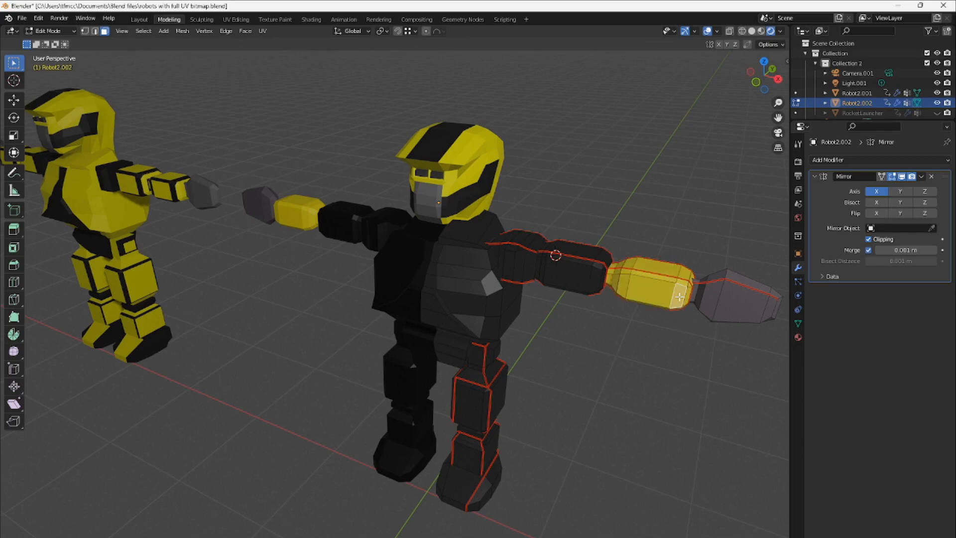
pyautogui.keyDown('alt'); pyautogui.click(678, 295); pyautogui.keyUp('alt')
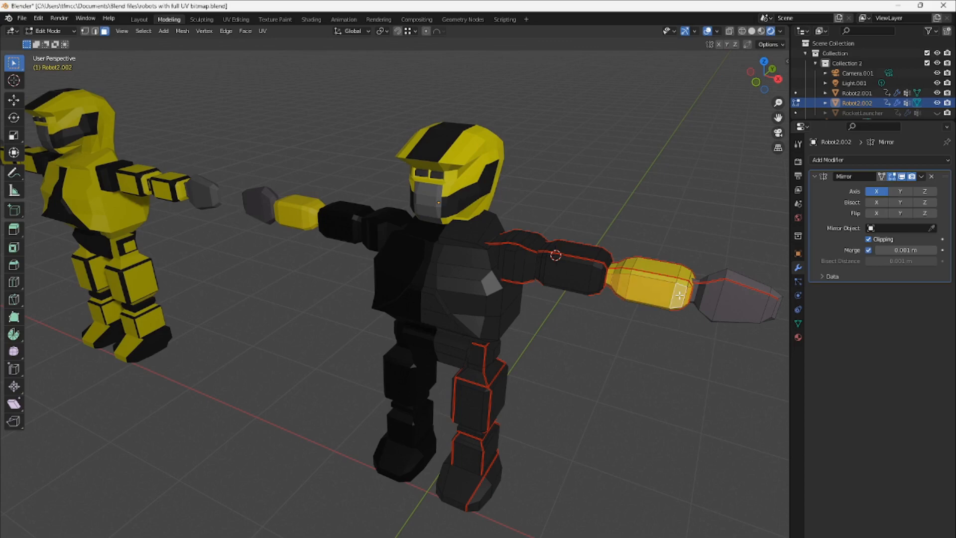
pyautogui.keyDown('alt'); pyautogui.click(682, 286); pyautogui.keyUp('alt')
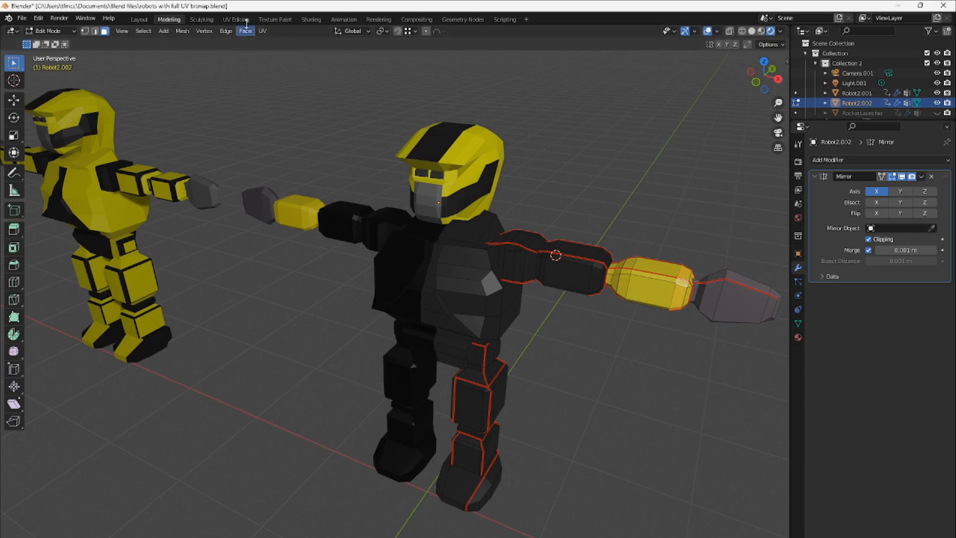
# In the Texture Paint workspace, fill the selected forearm ring with black and return to the Modeling workspace.
pyautogui.click(278, 20)
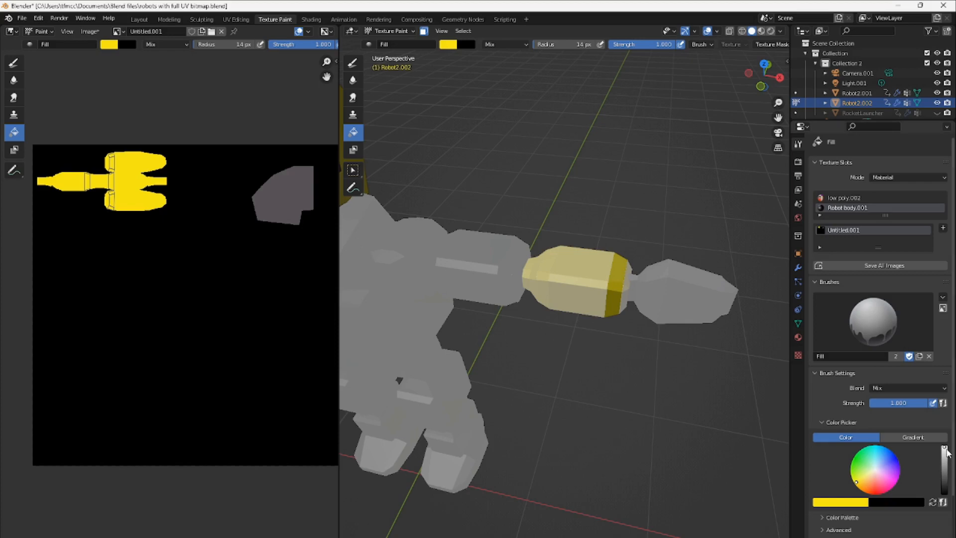
pyautogui.moveTo(943, 448); pyautogui.dragTo(944, 493)
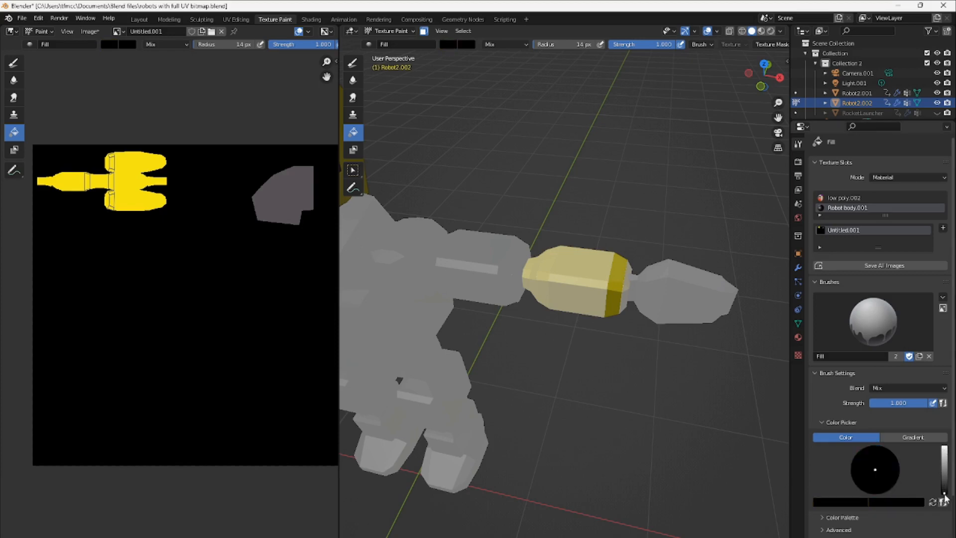
pyautogui.click(614, 303)
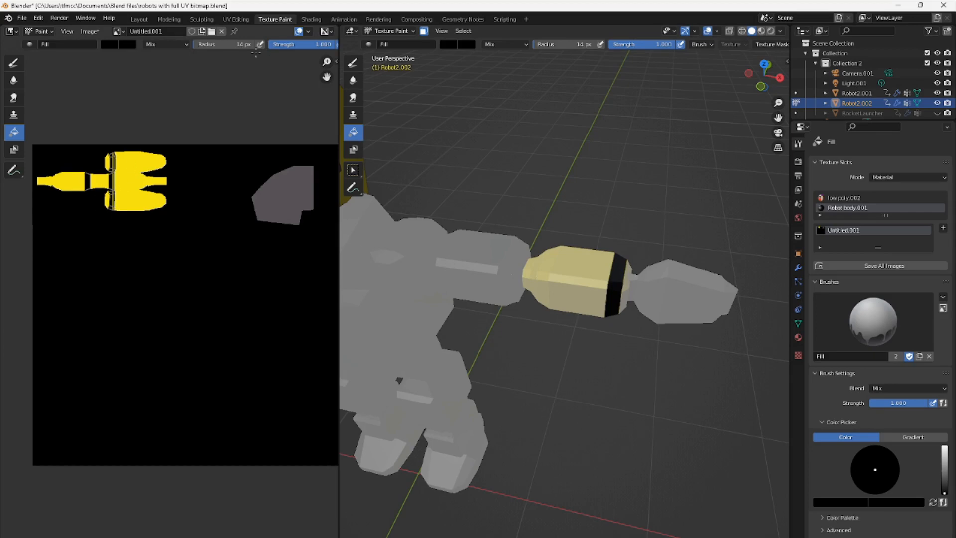
pyautogui.click(169, 19)
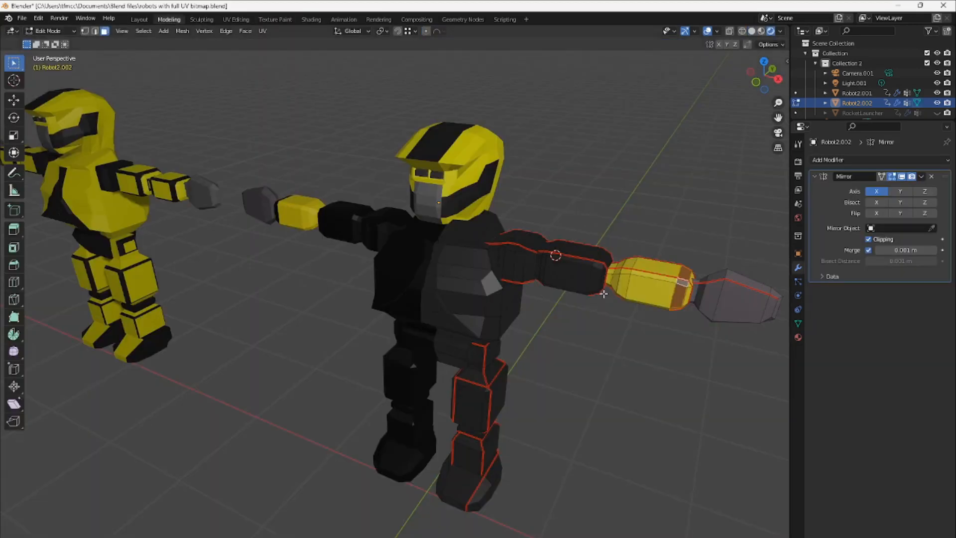
pyautogui.click(642, 338)
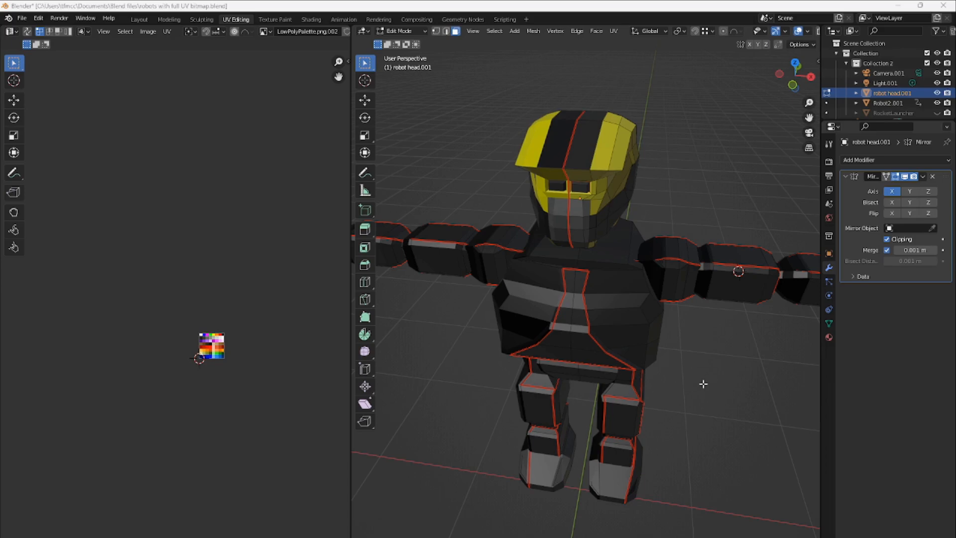
# Examine the mirrored robot's helmet and centre seam from several angles, in both Edit Mode and Object Mode.
pyautogui.scroll(-2, 704, 386)
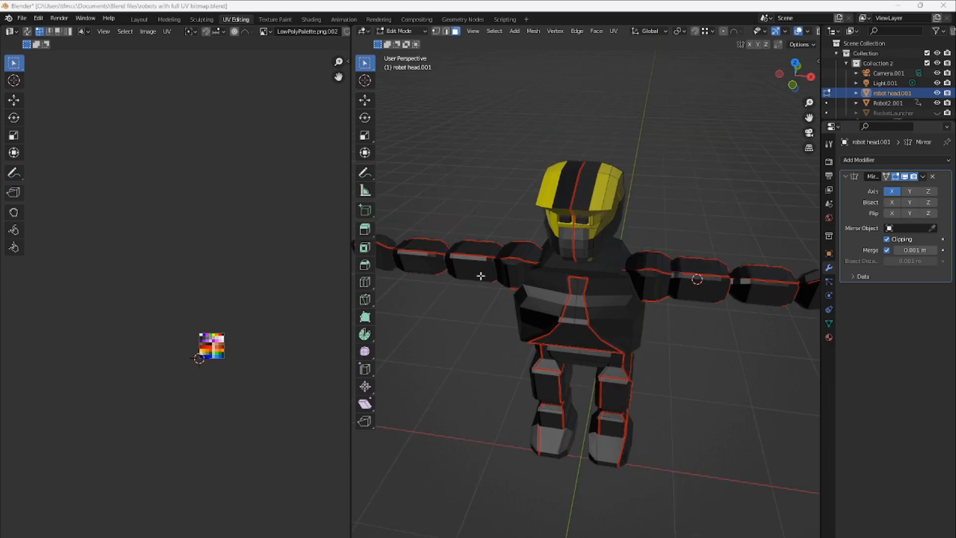
pyautogui.moveTo(715, 367); pyautogui.dragTo(717, 344, button='middle')
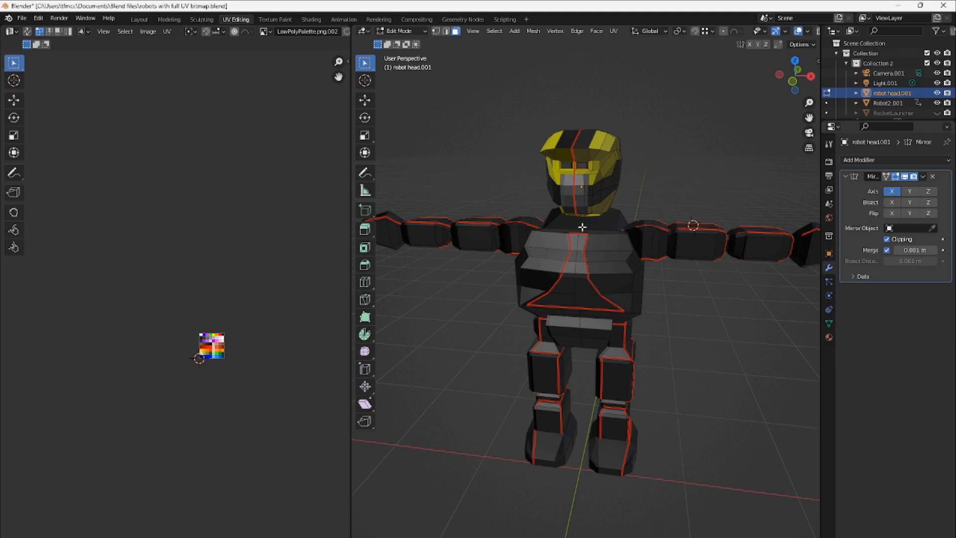
pyautogui.moveTo(648, 201); pyautogui.dragTo(649, 221, button='middle')
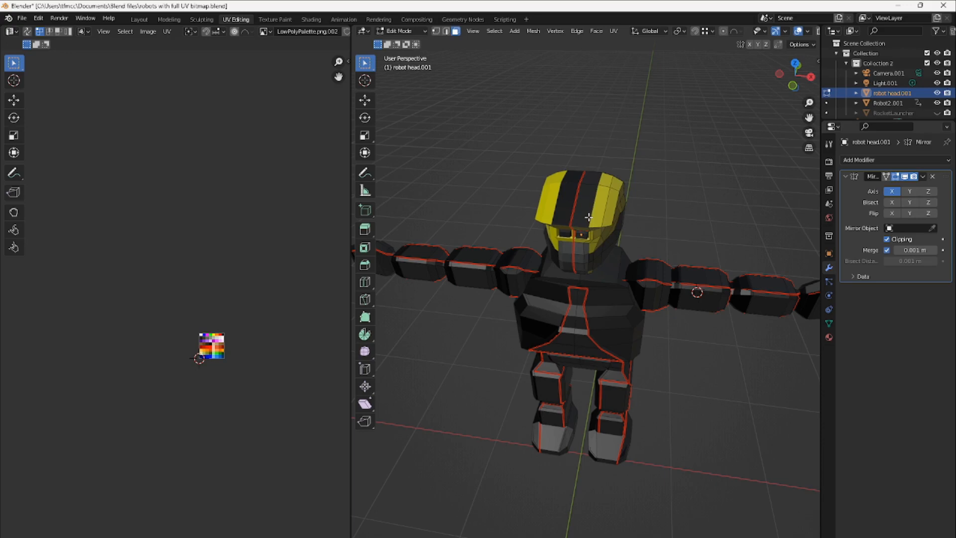
pyautogui.click(588, 214)
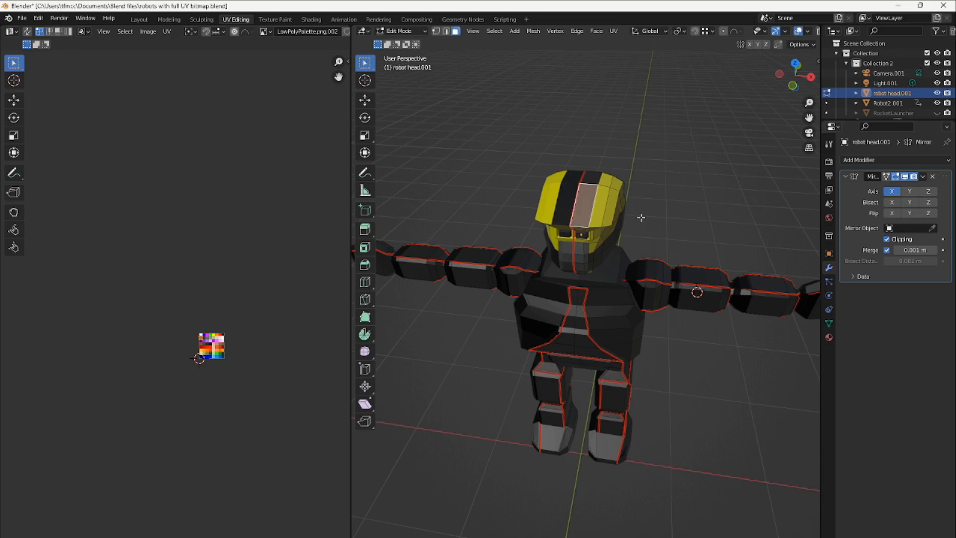
pyautogui.moveTo(641, 218); pyautogui.dragTo(655, 204, button='middle')
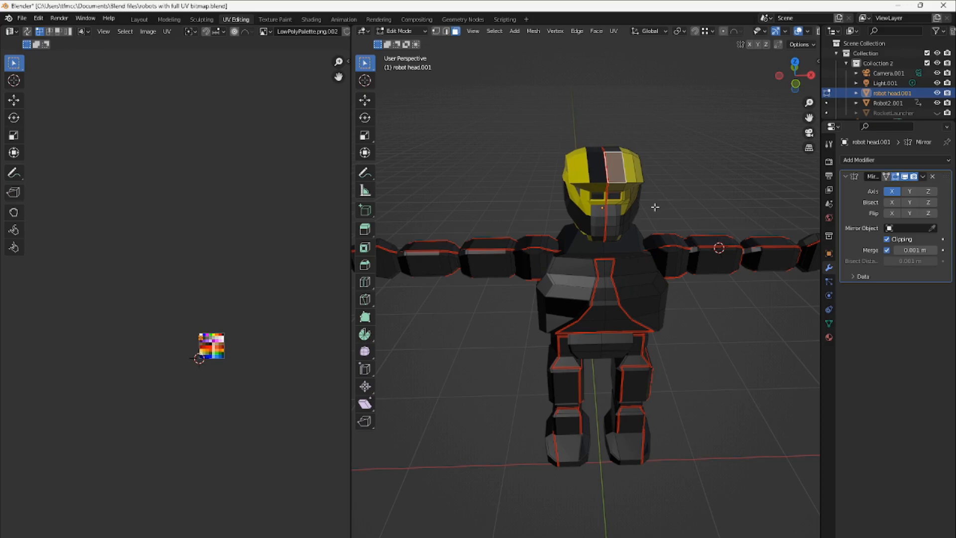
pyautogui.press('Tab')
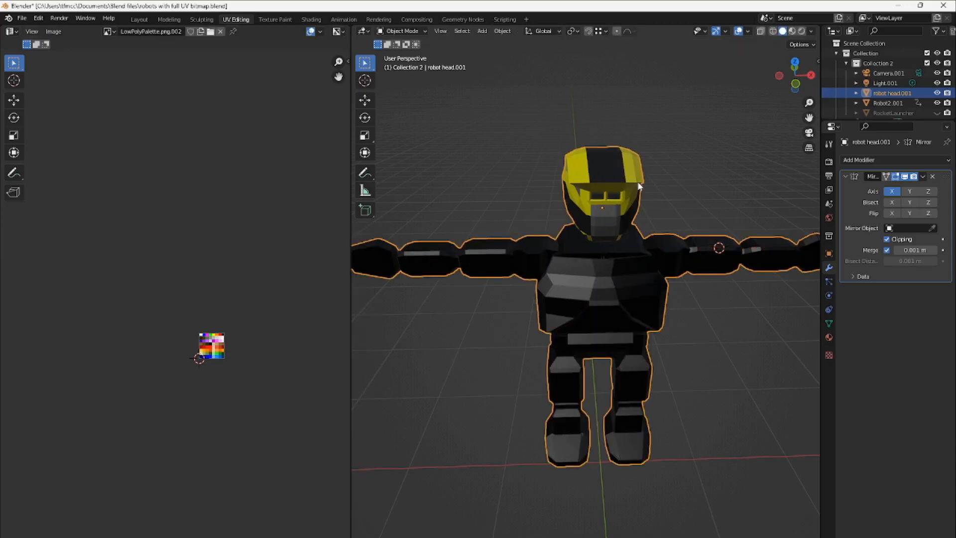
pyautogui.moveTo(673, 193); pyautogui.dragTo(655, 211, button='middle')
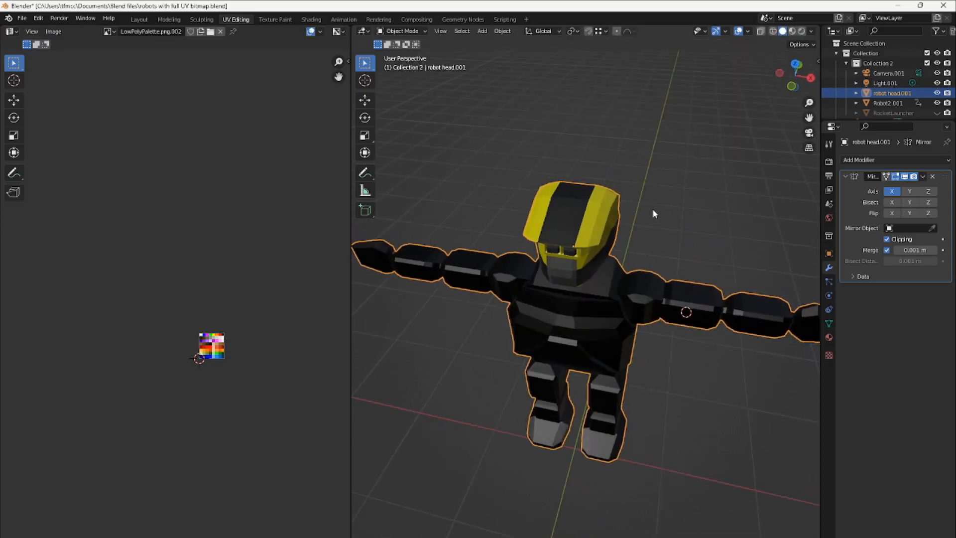
pyautogui.press('Tab')
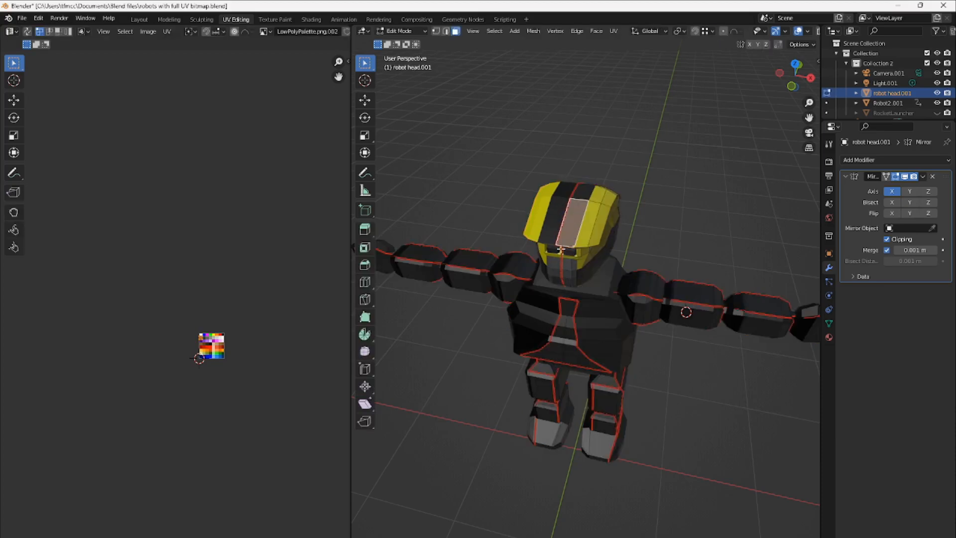
pyautogui.moveTo(617, 257); pyautogui.dragTo(615, 231, button='middle')
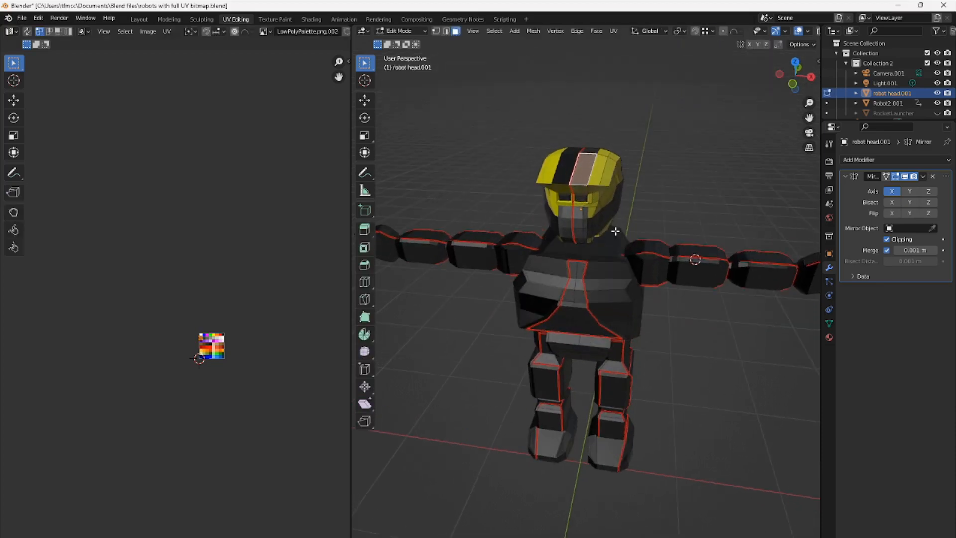
pyautogui.scroll(2, 613, 222)
pyautogui.scroll(2, 614, 222)
pyautogui.moveTo(614, 150); pyautogui.dragTo(615, 161, button='middle')
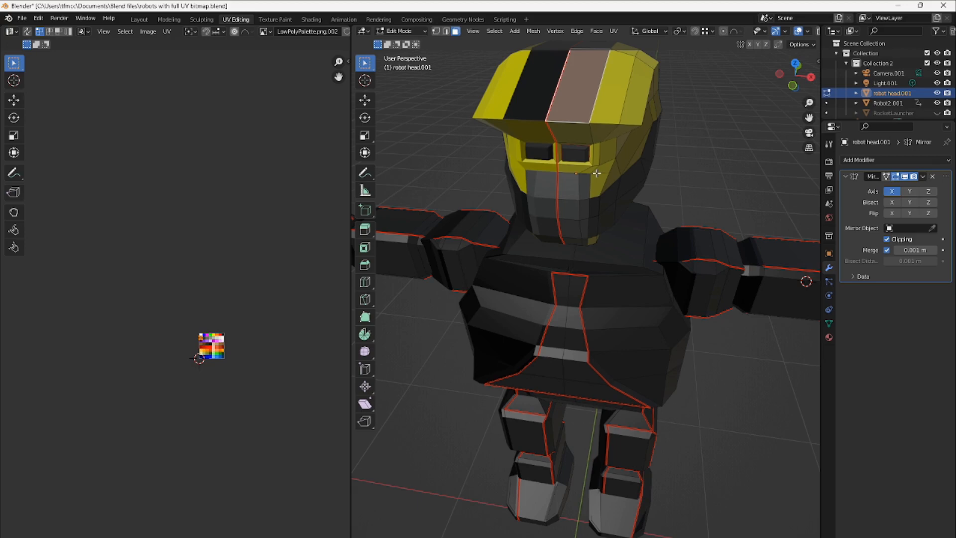
pyautogui.moveTo(706, 160); pyautogui.dragTo(706, 167, button='middle')
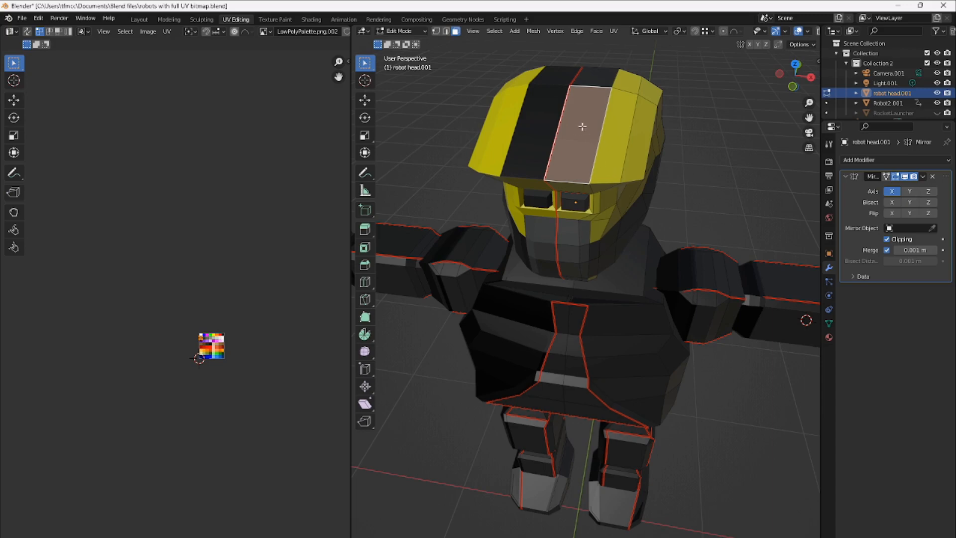
pyautogui.moveTo(688, 186); pyautogui.dragTo(692, 191, button='middle')
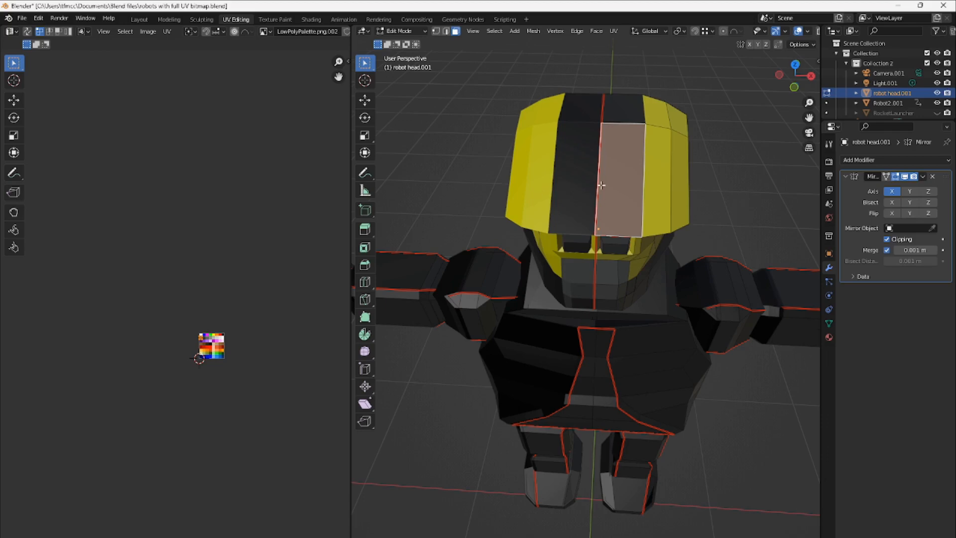
pyautogui.press('l')
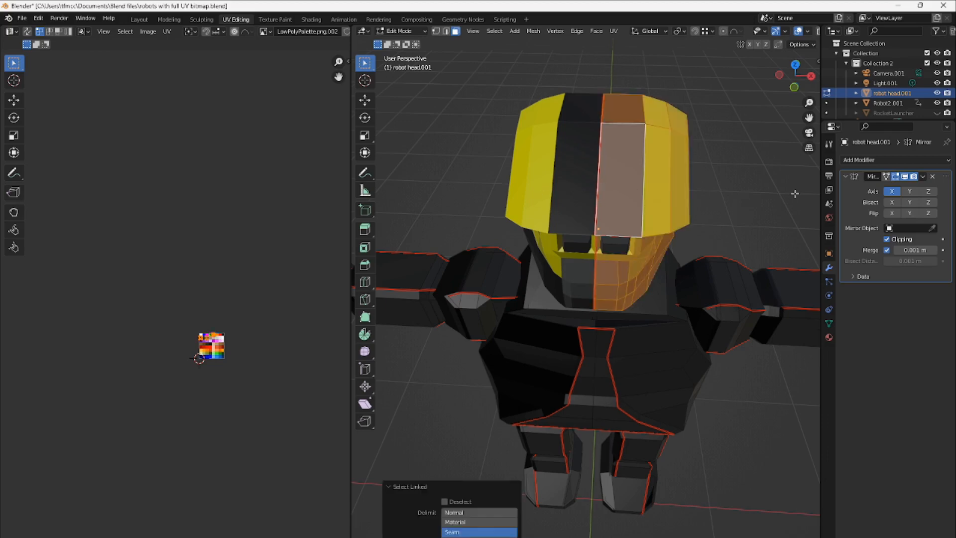
pyautogui.click(922, 176)
pyautogui.hotkey('alt', 'a')
pyautogui.click(625, 175)
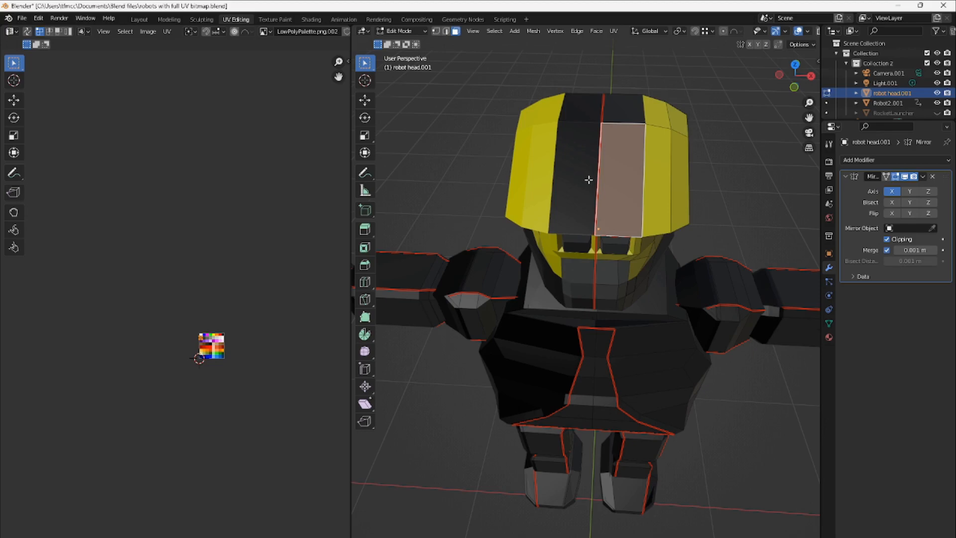
# Apply the Mirror modifier of robot head.001 in Object Mode and return to Edit Mode.
pyautogui.press('Tab')
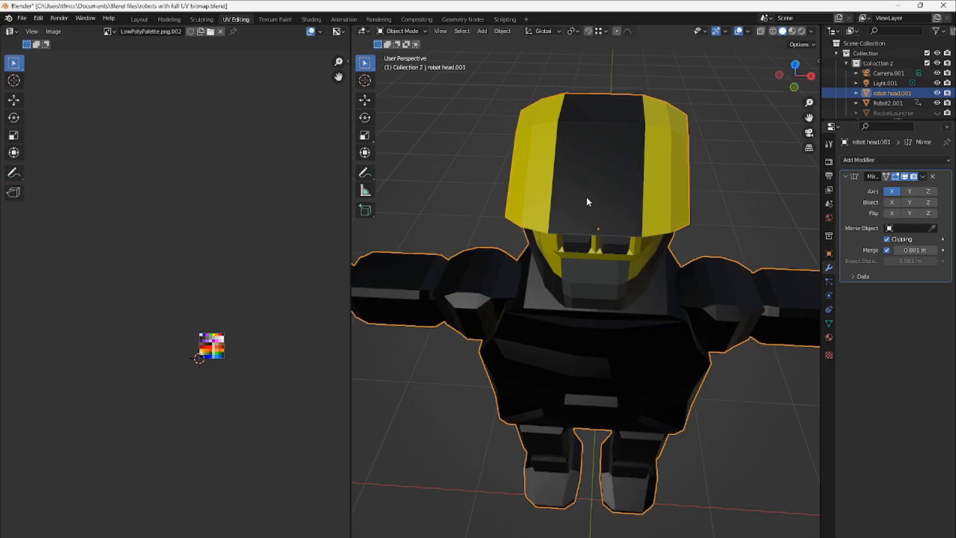
pyautogui.click(922, 176)
pyautogui.click(891, 187)
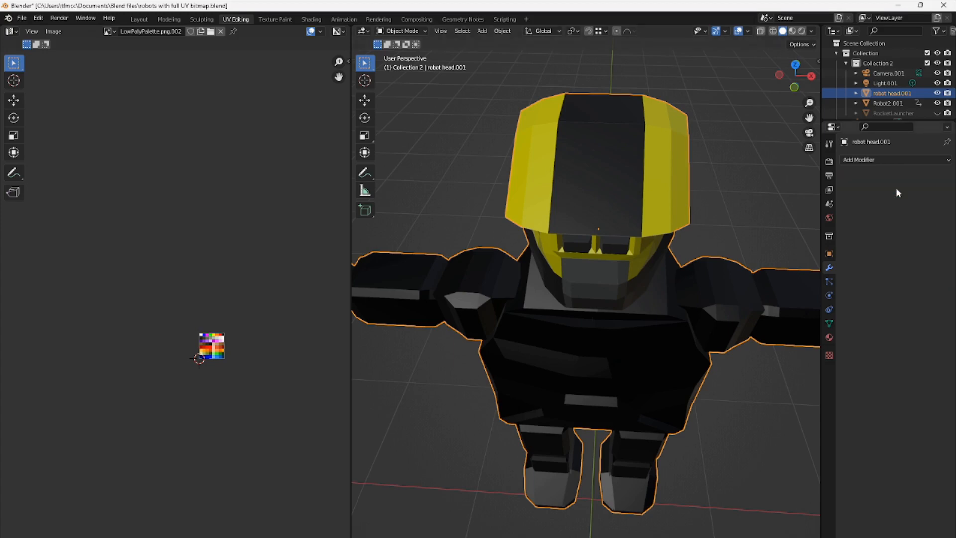
pyautogui.press('Tab')
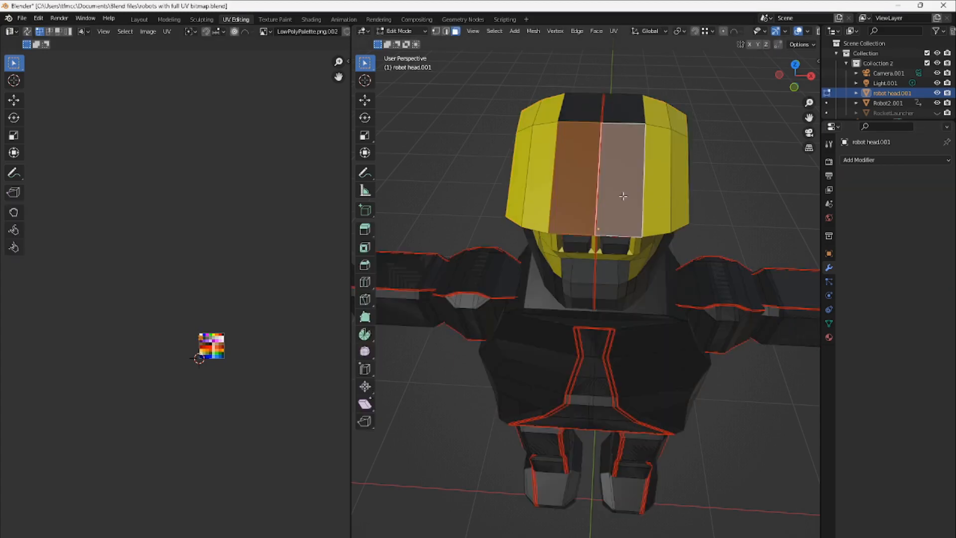
# Check the real geometry on both helmet halves by selecting individual faces on either side of the centre seam.
pyautogui.click(720, 193)
pyautogui.click(629, 185)
pyautogui.click(583, 183)
pyautogui.click(626, 170)
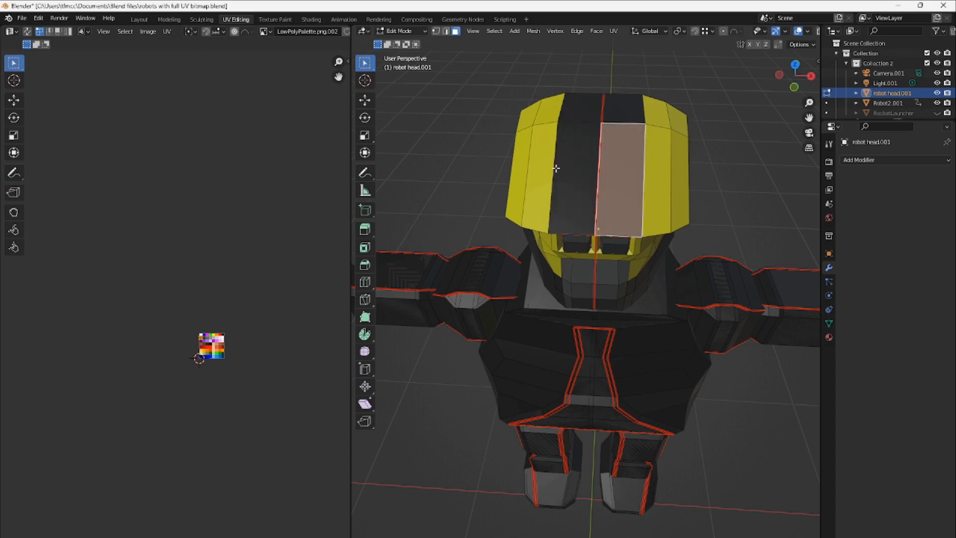
pyautogui.click(556, 165)
pyautogui.click(534, 164)
pyautogui.click(630, 169)
# Select all linked faces of both halves of the robot's head, delimited by seam.
pyautogui.moveTo(760, 221); pyautogui.dragTo(752, 198, button='middle')
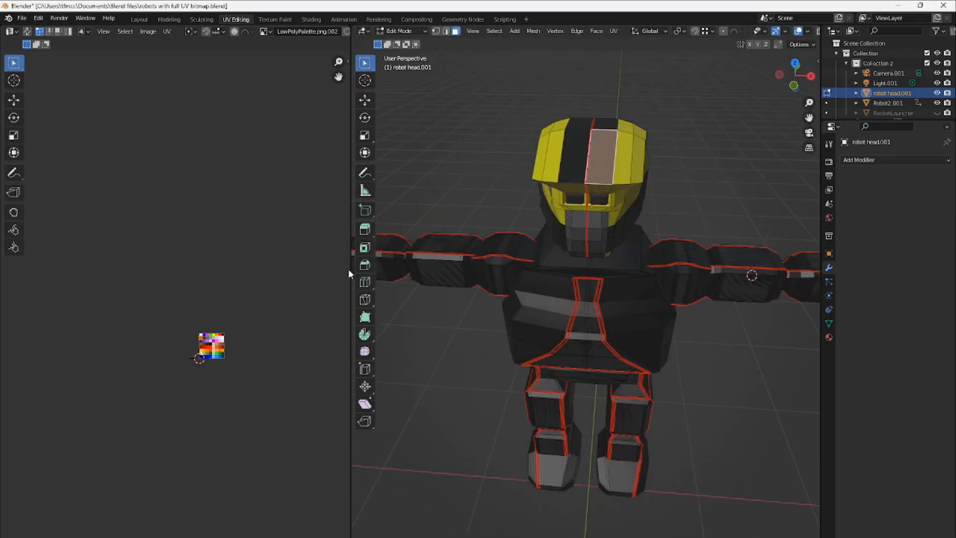
pyautogui.scroll(1, 206, 363)
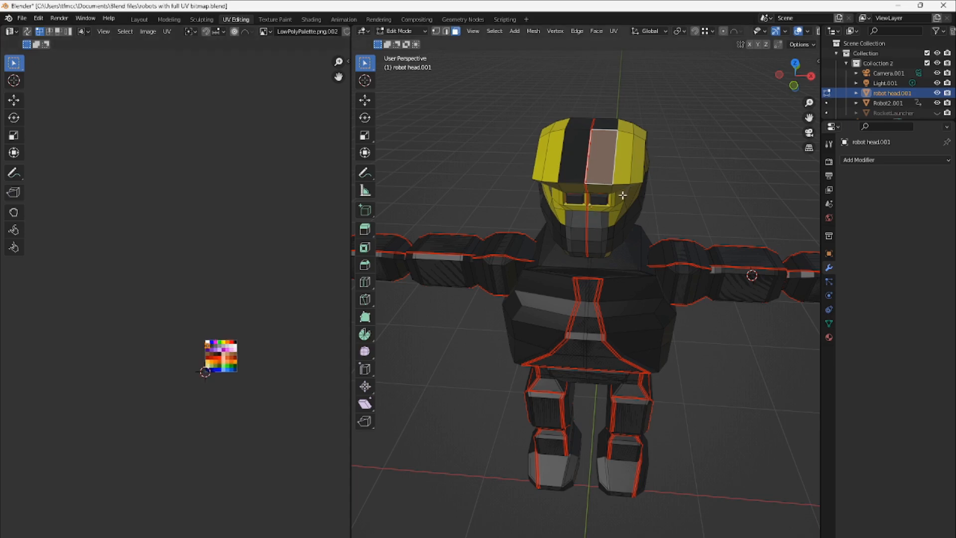
pyautogui.press('l')
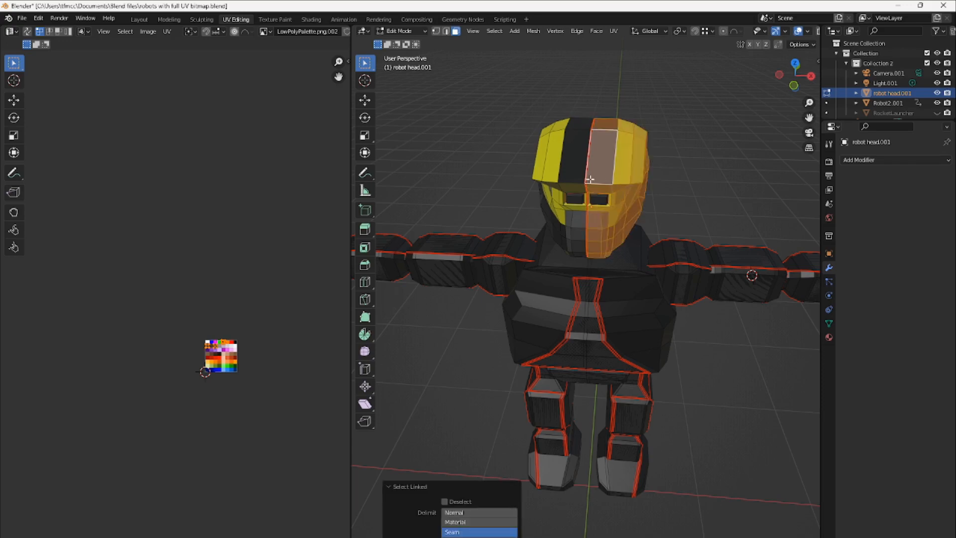
pyautogui.keyDown('shift'); pyautogui.click(578, 166); pyautogui.keyUp('shift')
pyautogui.press('l')
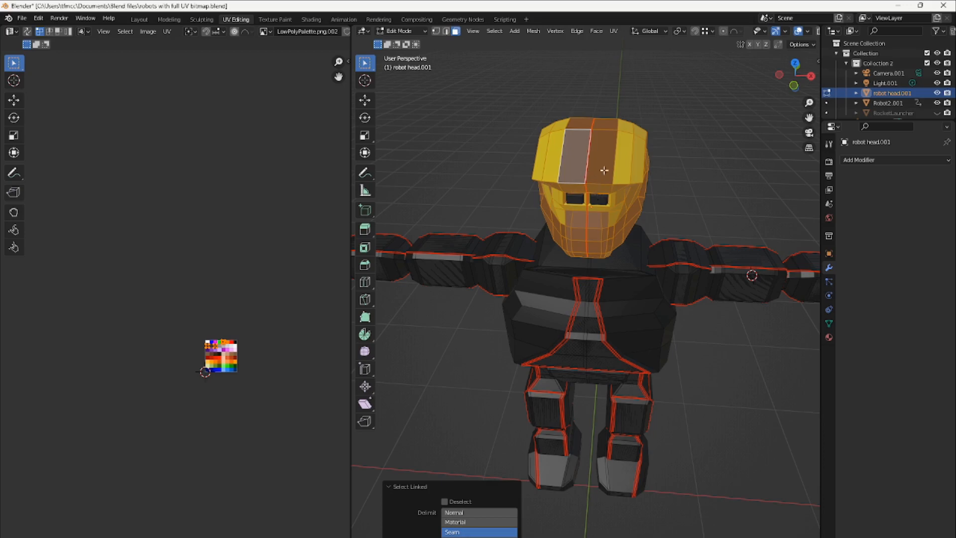
pyautogui.moveTo(696, 190); pyautogui.dragTo(686, 191, button='middle')
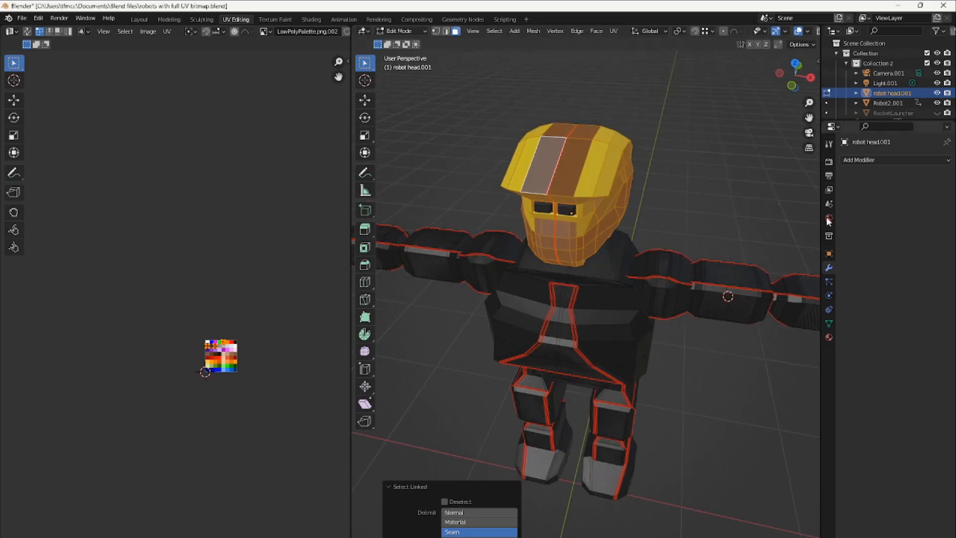
# Assign the Robot body.001 material to the selected head faces and clear the selection.
pyautogui.click(828, 337)
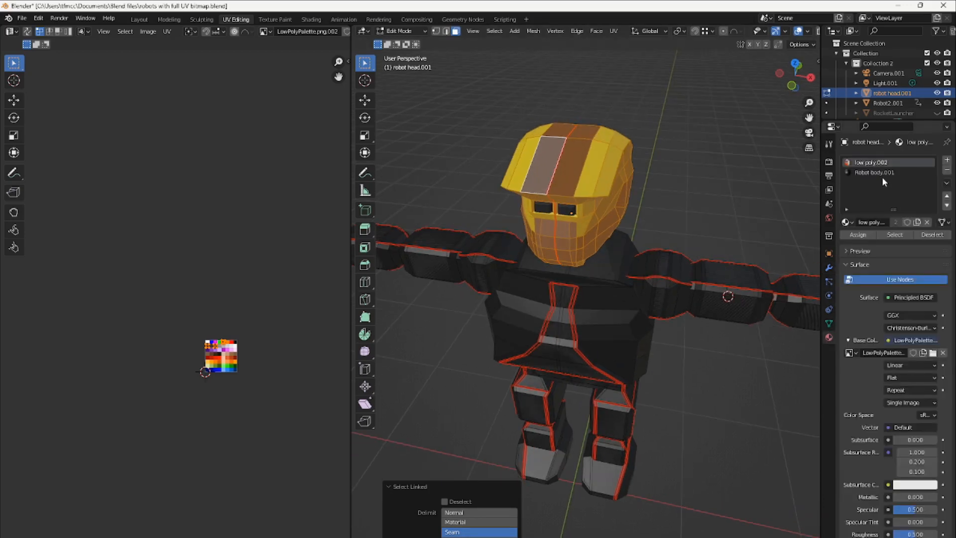
pyautogui.click(876, 173)
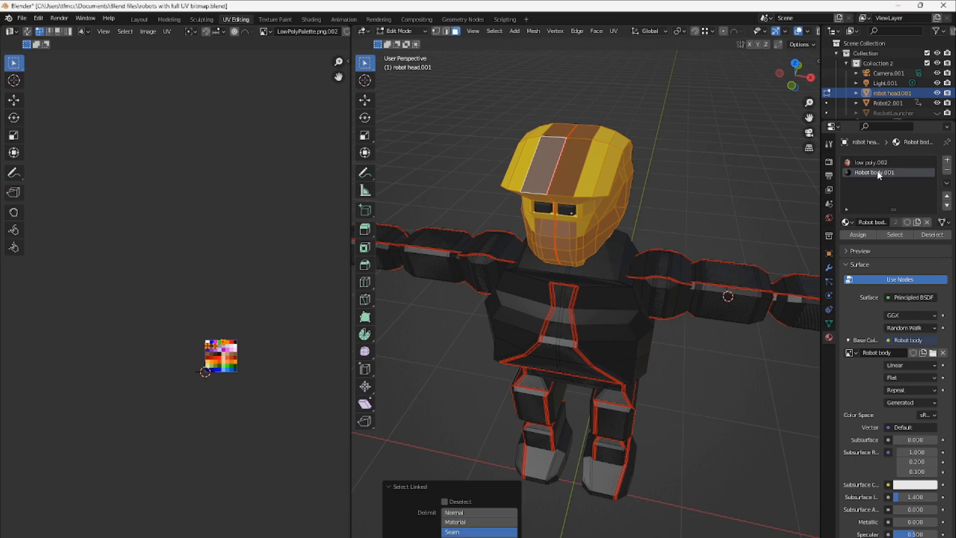
pyautogui.click(863, 235)
pyautogui.click(705, 223)
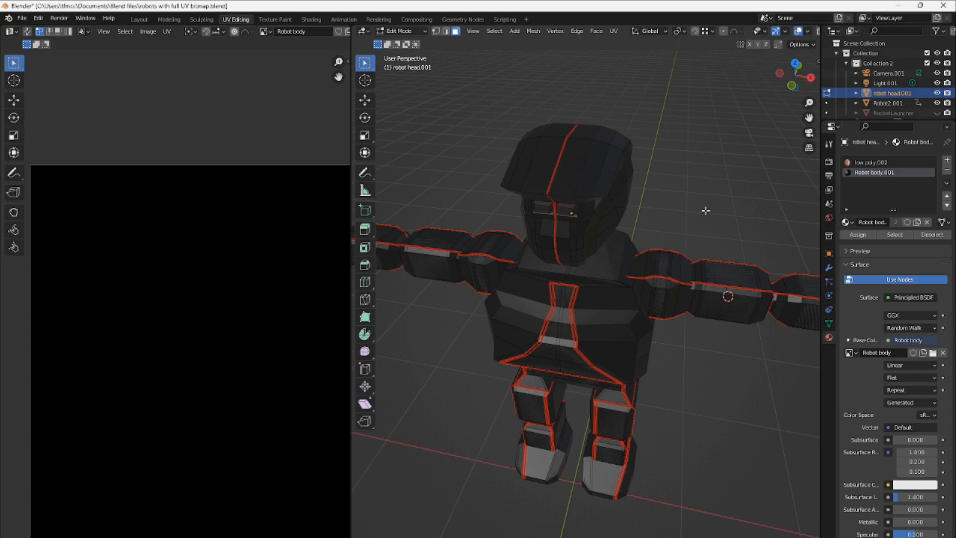
pyautogui.moveTo(707, 210); pyautogui.dragTo(710, 201, button='middle')
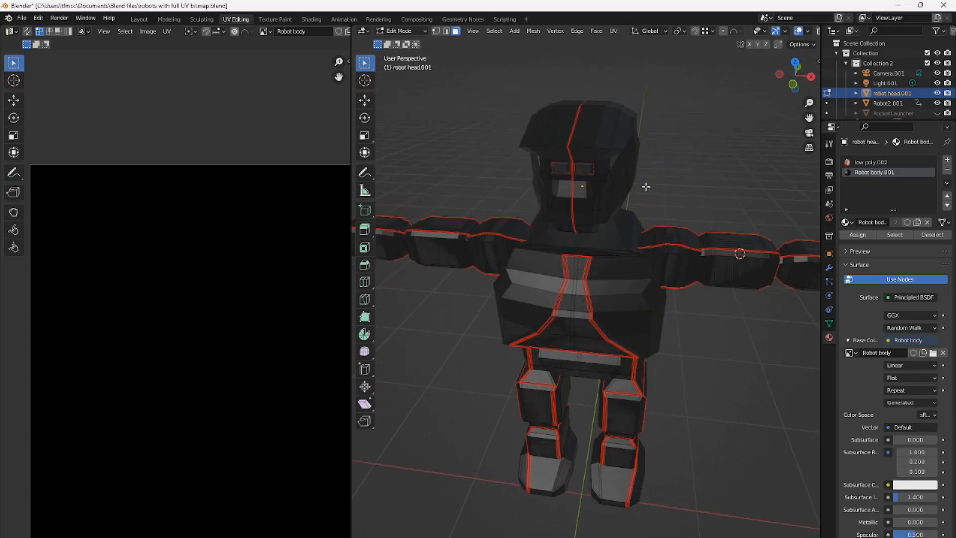
# Select every face of the robot mesh and unwrap its UVs with the Angle Based method.
pyautogui.click(607, 309)
pyautogui.press('a')
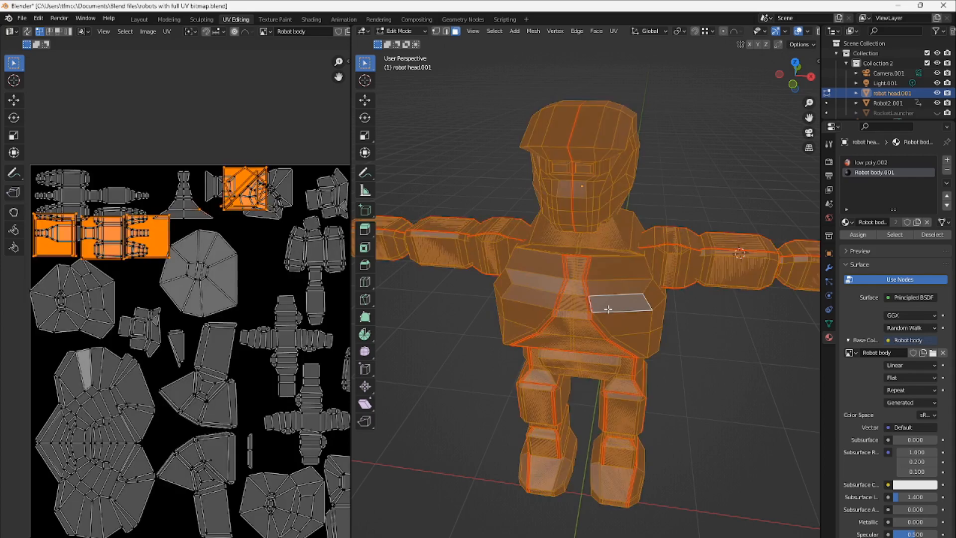
pyautogui.click(615, 32)
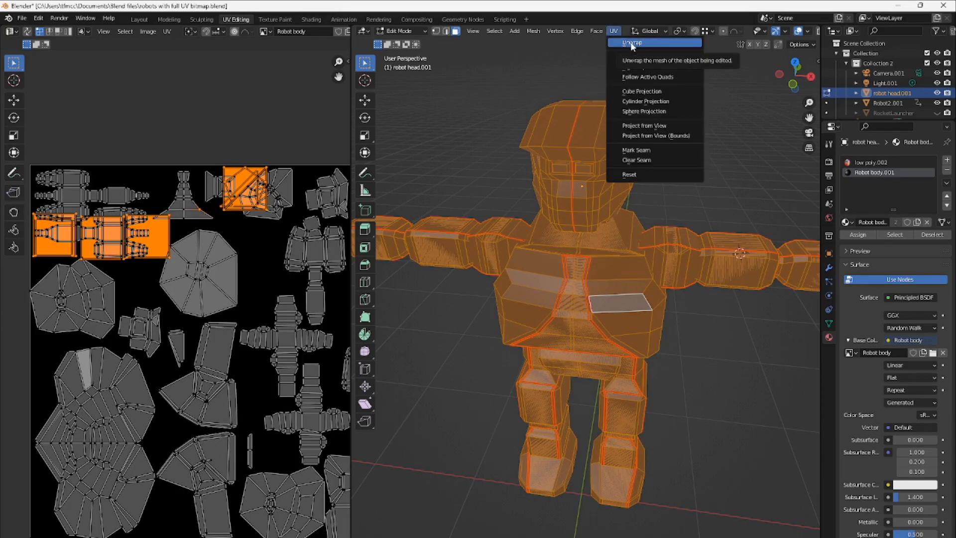
pyautogui.click(631, 44)
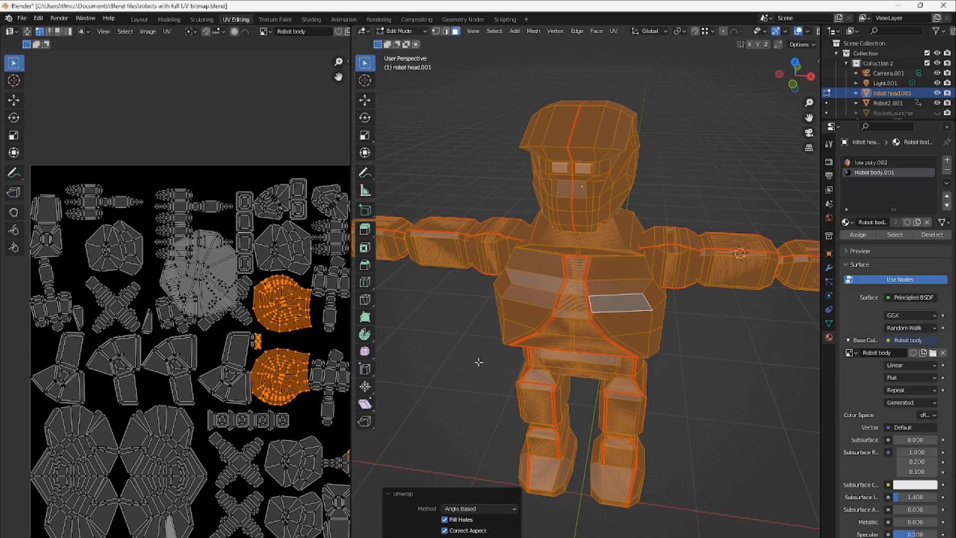
pyautogui.scroll(-2, 475, 365)
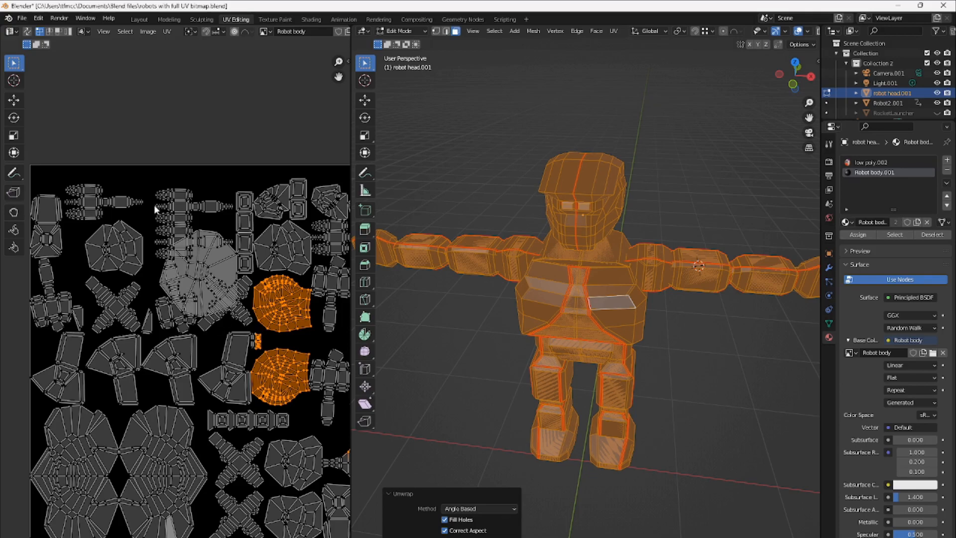
pyautogui.scroll(-1, 258, 306)
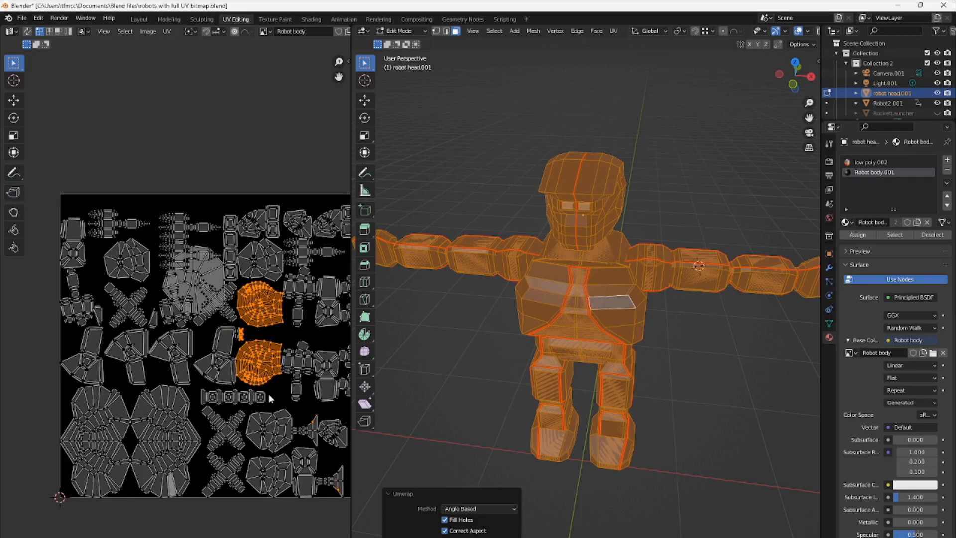
pyautogui.moveTo(268, 393); pyautogui.dragTo(249, 372, button='middle')
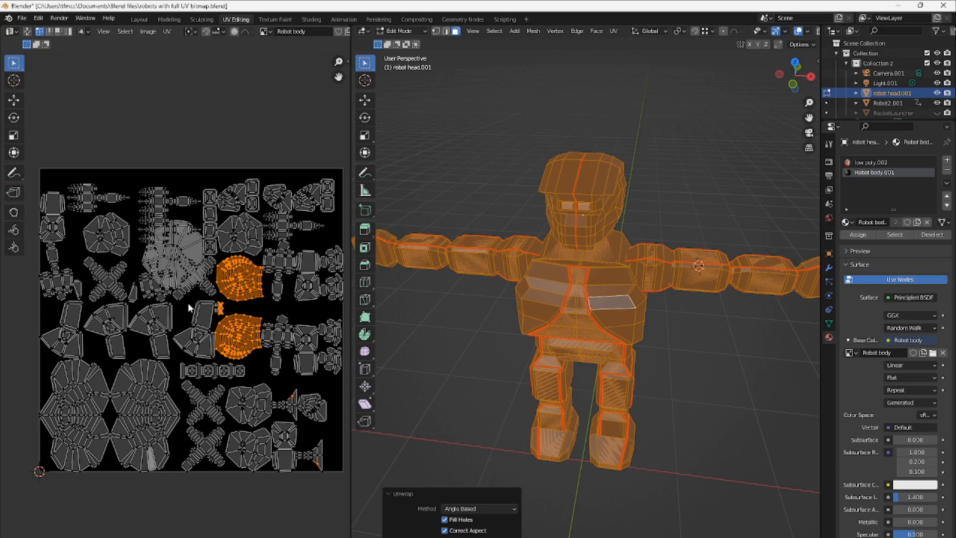
# With all faces selected, move the two stacked UV islands overlapping the large round island clear of it, by about -0.026 in X and 0.057 in Y.
pyautogui.click(482, 328)
pyautogui.click(618, 306)
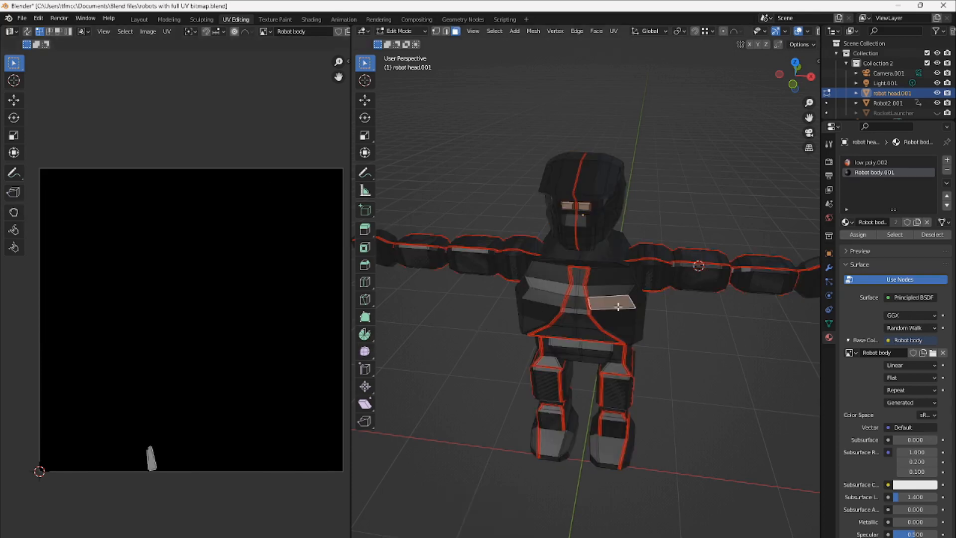
pyautogui.press('a')
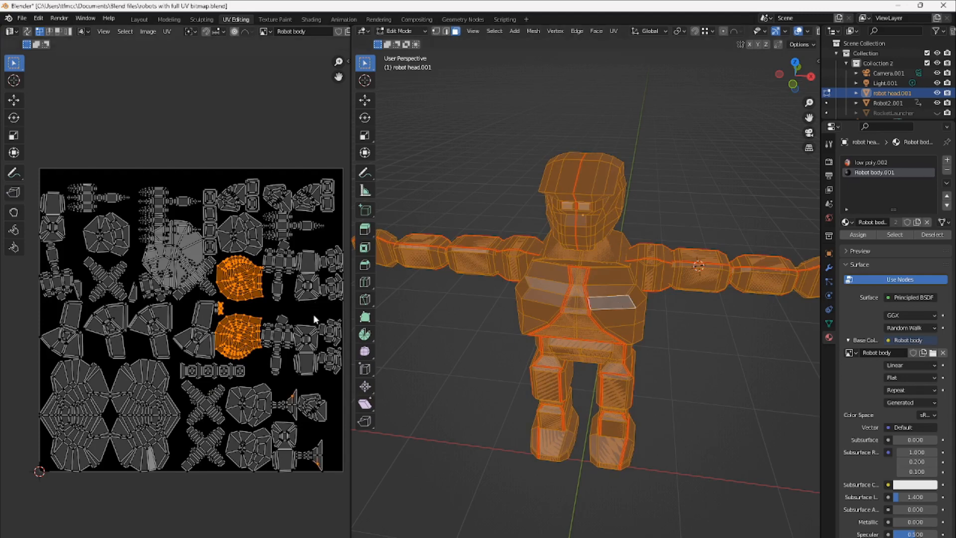
pyautogui.moveTo(194, 286); pyautogui.dragTo(219, 299, button='middle')
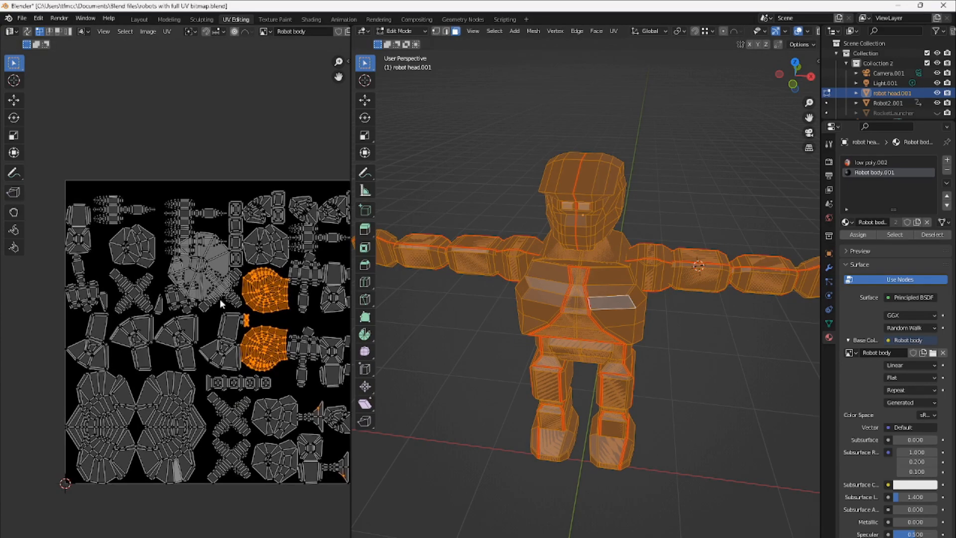
pyautogui.click(220, 259)
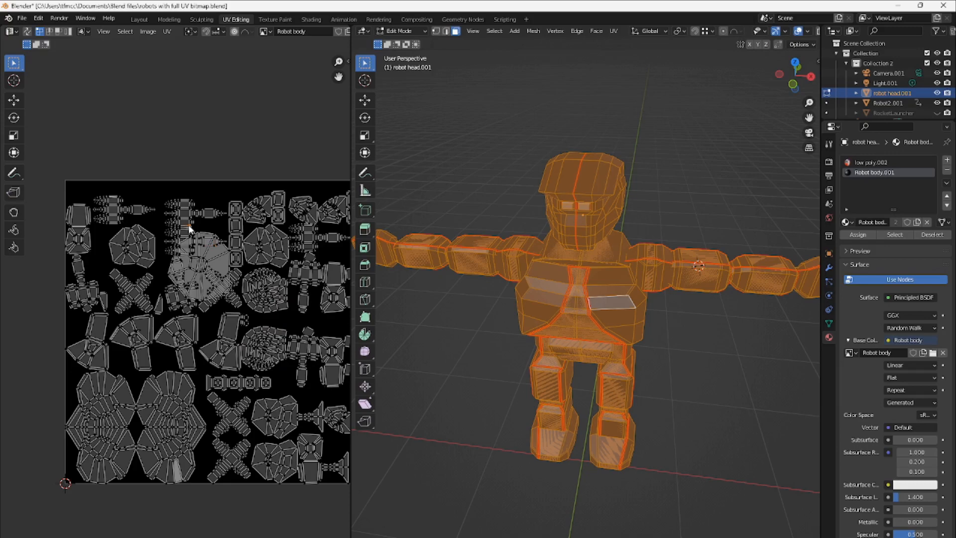
pyautogui.scroll(4, 188, 240)
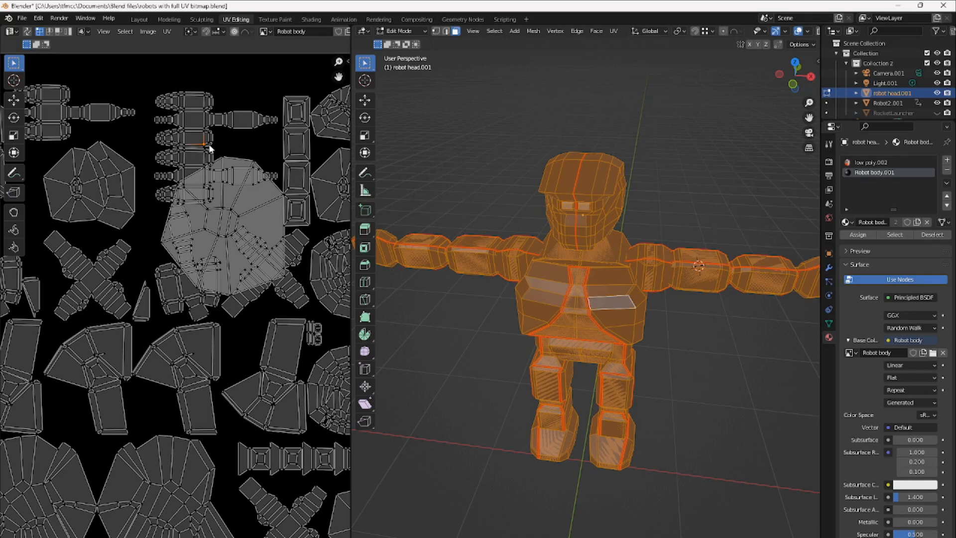
pyautogui.press('l')
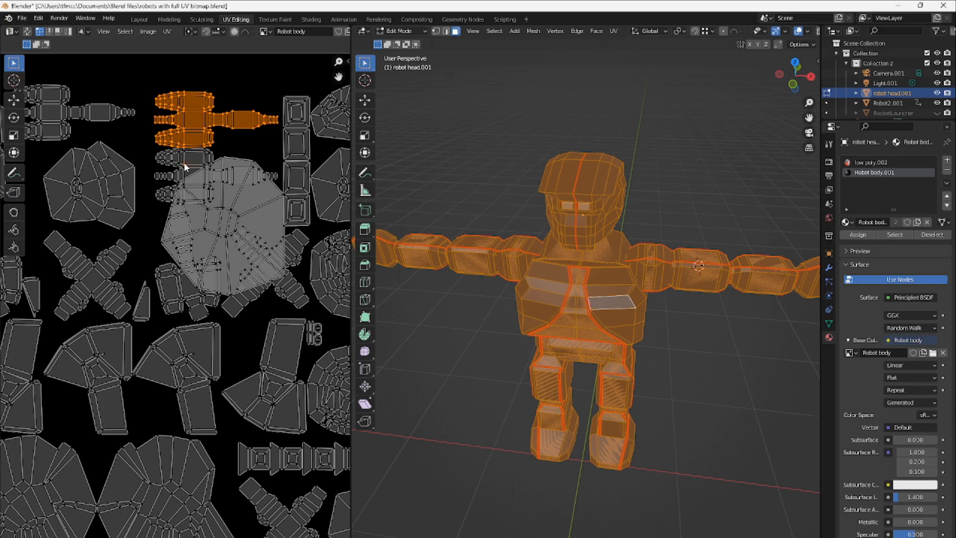
pyautogui.press('l')
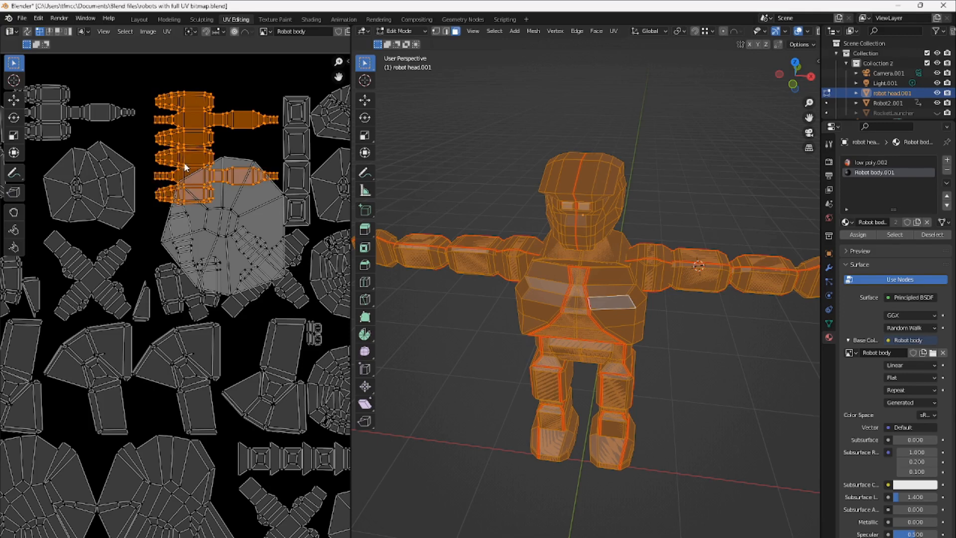
pyautogui.press('g')
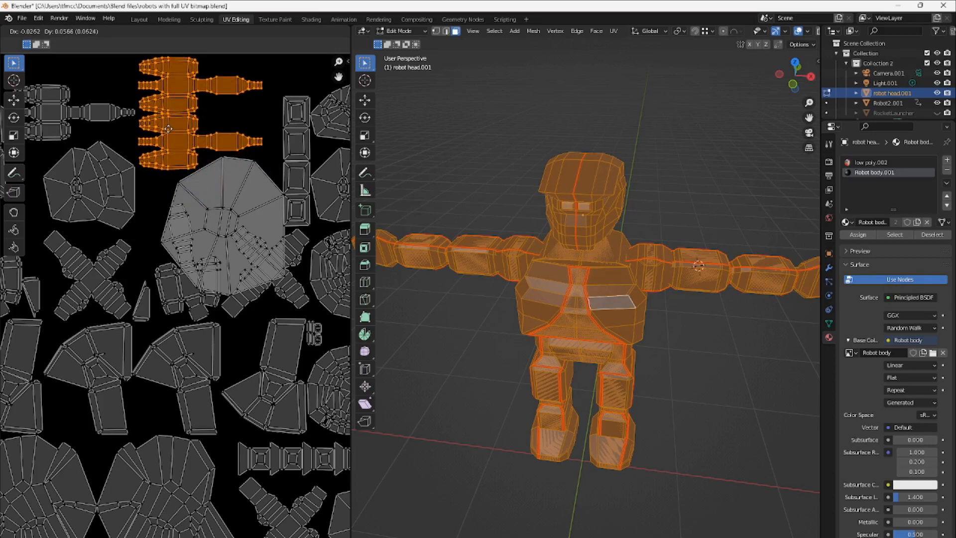
pyautogui.click(168, 129)
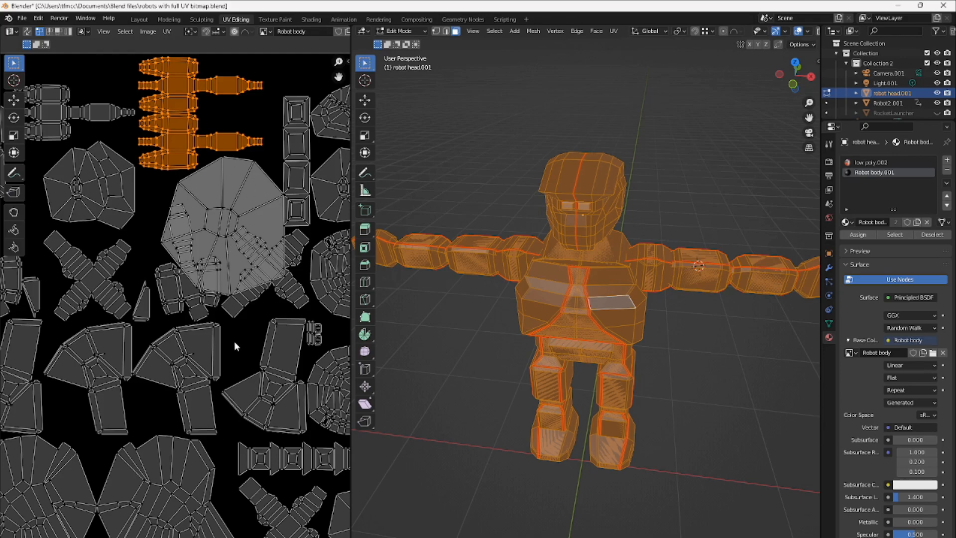
pyautogui.scroll(-1, 243, 336)
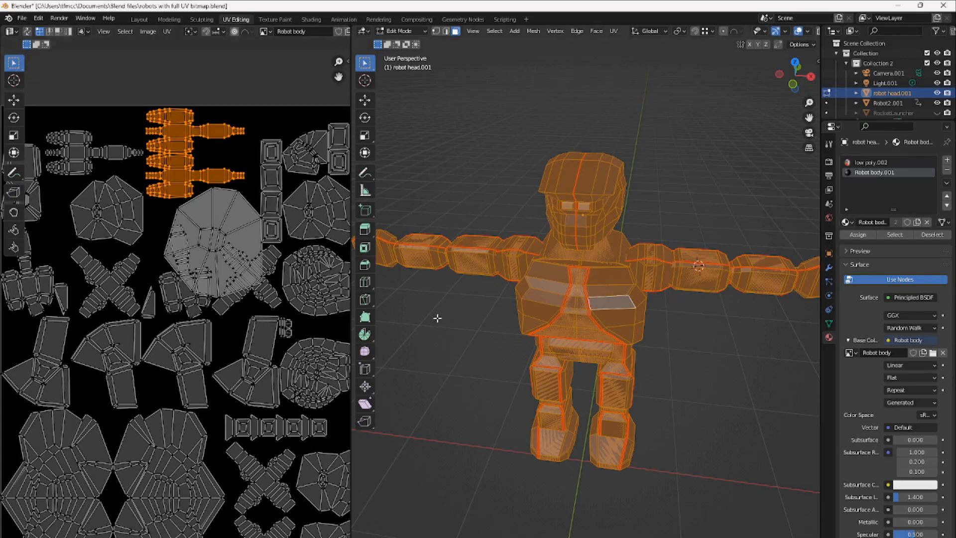
pyautogui.click(582, 325)
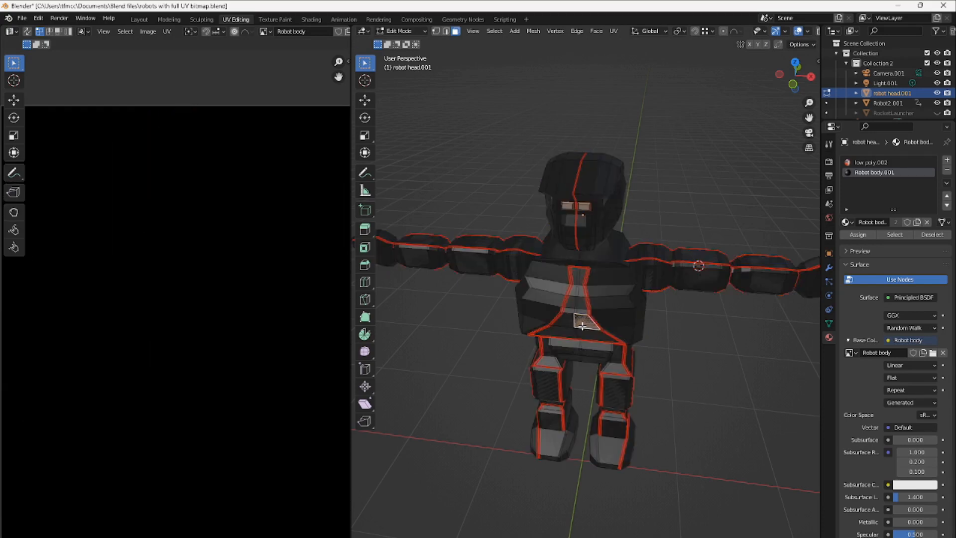
pyautogui.hotkey('ctrl', 'l')
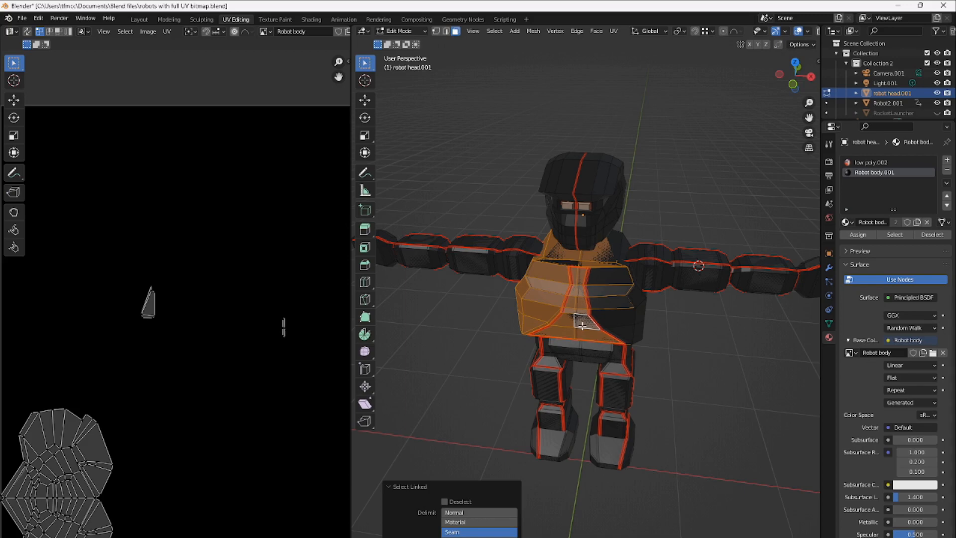
pyautogui.click(582, 325)
pyautogui.keyDown('shift'); pyautogui.click(568, 328); pyautogui.keyUp('shift')
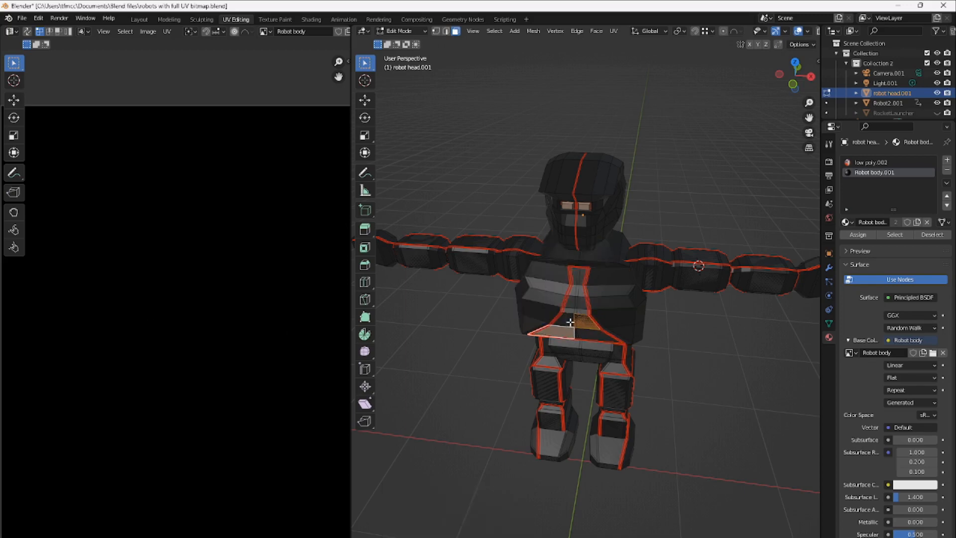
# Select all faces of the seamed triangular panel on the chest, from its wide base up to the narrow top.
pyautogui.click(570, 323)
pyautogui.keyDown('shift'); pyautogui.click(585, 331); pyautogui.keyUp('shift')
pyautogui.keyDown('shift'); pyautogui.click(564, 332); pyautogui.keyUp('shift')
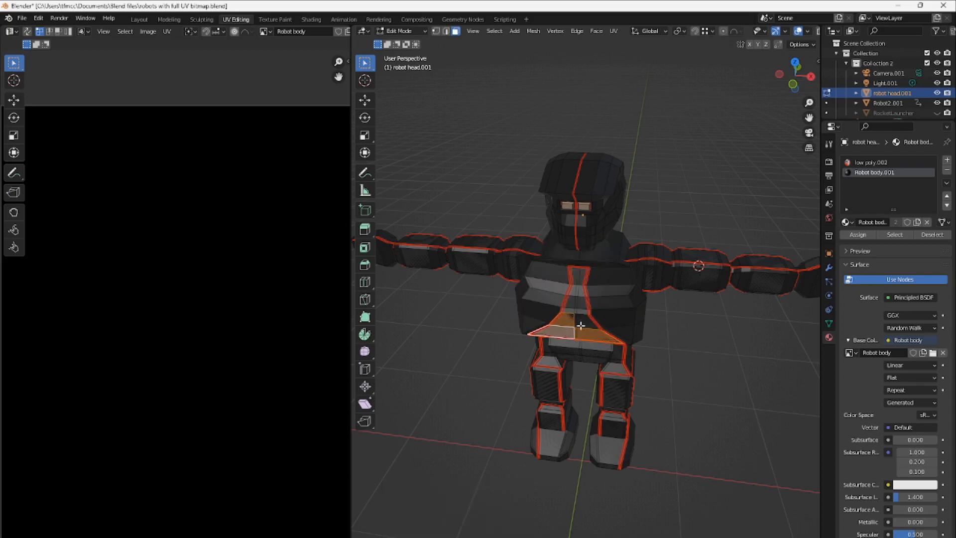
pyautogui.keyDown('shift'); pyautogui.click(581, 322); pyautogui.keyUp('shift')
pyautogui.keyDown('shift'); pyautogui.click(580, 311); pyautogui.keyUp('shift')
pyautogui.keyDown('shift'); pyautogui.click(572, 309); pyautogui.keyUp('shift')
pyautogui.keyDown('shift'); pyautogui.click(571, 303); pyautogui.keyUp('shift')
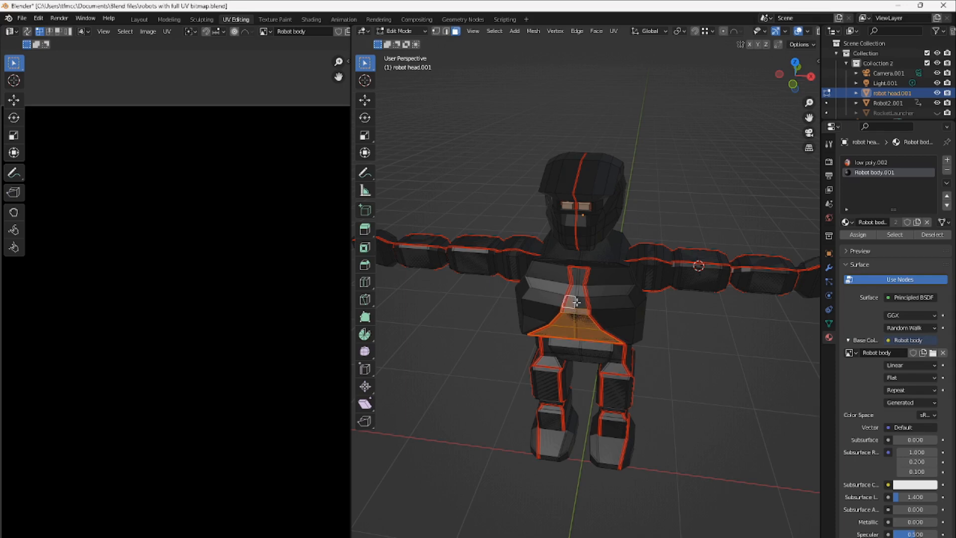
pyautogui.keyDown('shift'); pyautogui.click(580, 304); pyautogui.keyUp('shift')
pyautogui.keyDown('shift'); pyautogui.click(579, 293); pyautogui.keyUp('shift')
pyautogui.keyDown('shift'); pyautogui.click(572, 292); pyautogui.keyUp('shift')
pyautogui.scroll(-3, 278, 354)
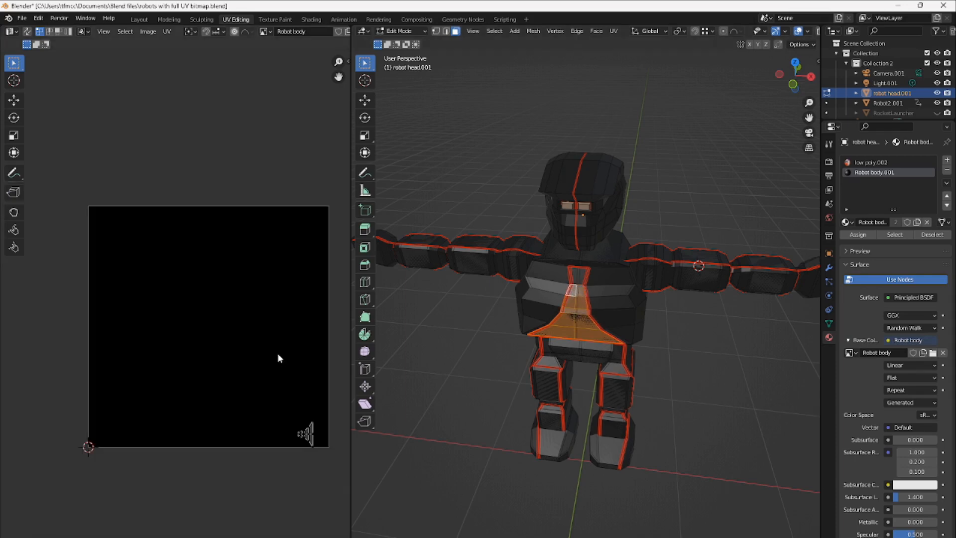
pyautogui.moveTo(277, 374); pyautogui.dragTo(261, 356, button='middle')
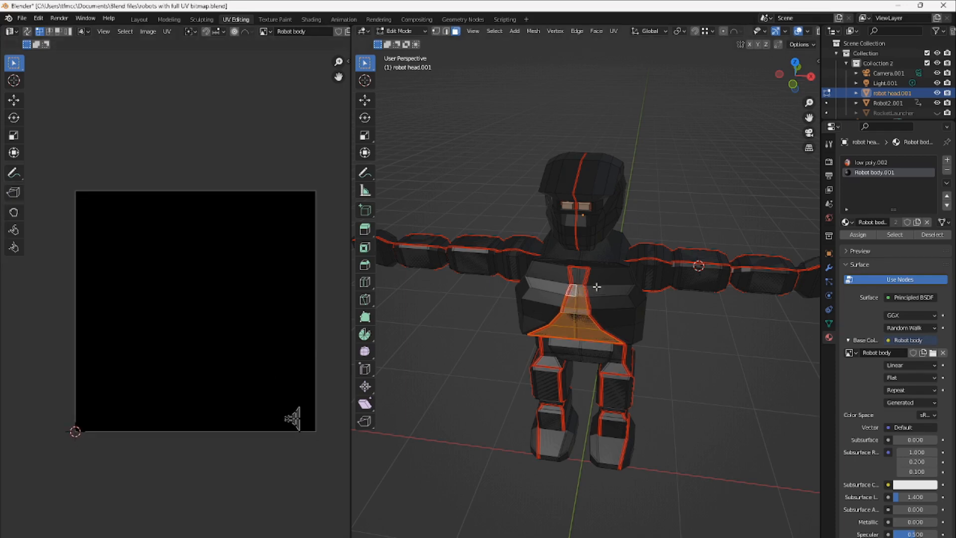
pyautogui.keyDown('shift'); pyautogui.click(573, 277); pyautogui.keyUp('shift')
pyautogui.keyDown('shift'); pyautogui.click(583, 275); pyautogui.keyUp('shift')
# Rotate the chest panel's UV island about a quarter turn so it stands upright with the wide base down.
pyautogui.scroll(3, 295, 418)
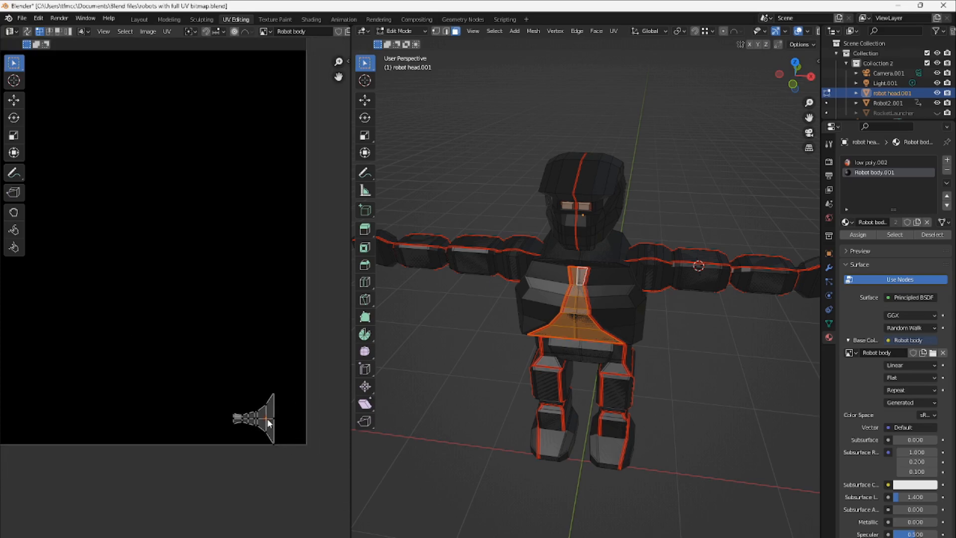
pyautogui.press('a')
pyautogui.press('r')
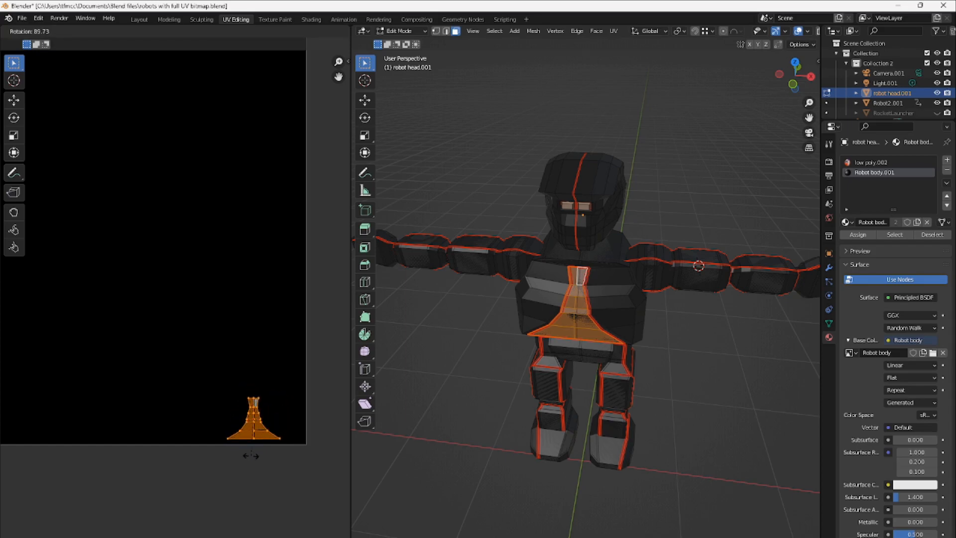
pyautogui.click(251, 454)
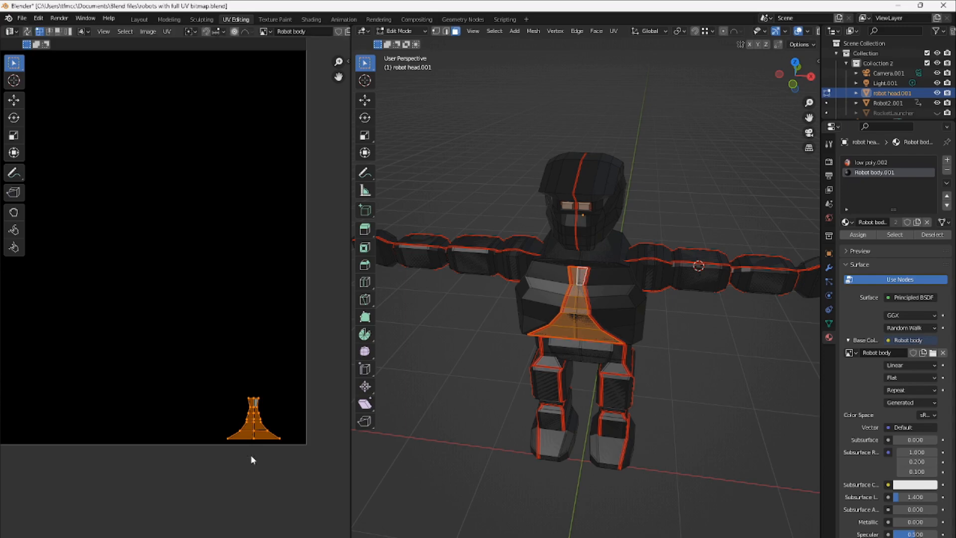
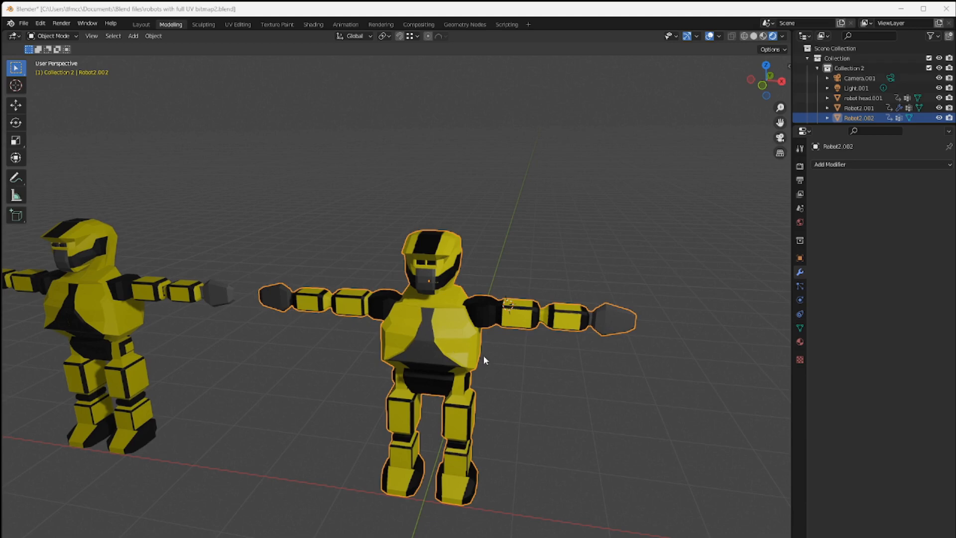
# Open the Texture Paint workspace for Robot2.002 and select all faces in Edit Mode to overlay its UVs on the painted image.
pyautogui.press('Tab')
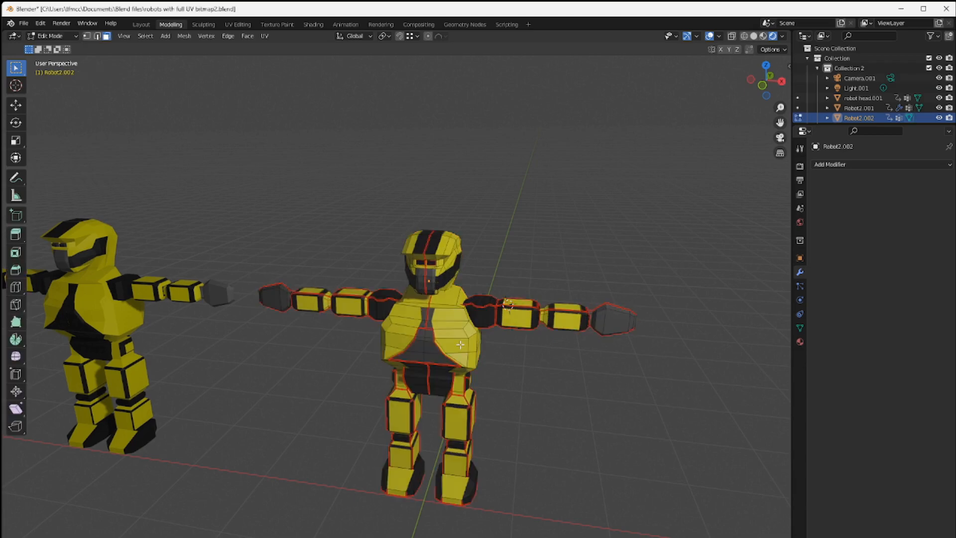
pyautogui.scroll(1, 526, 364)
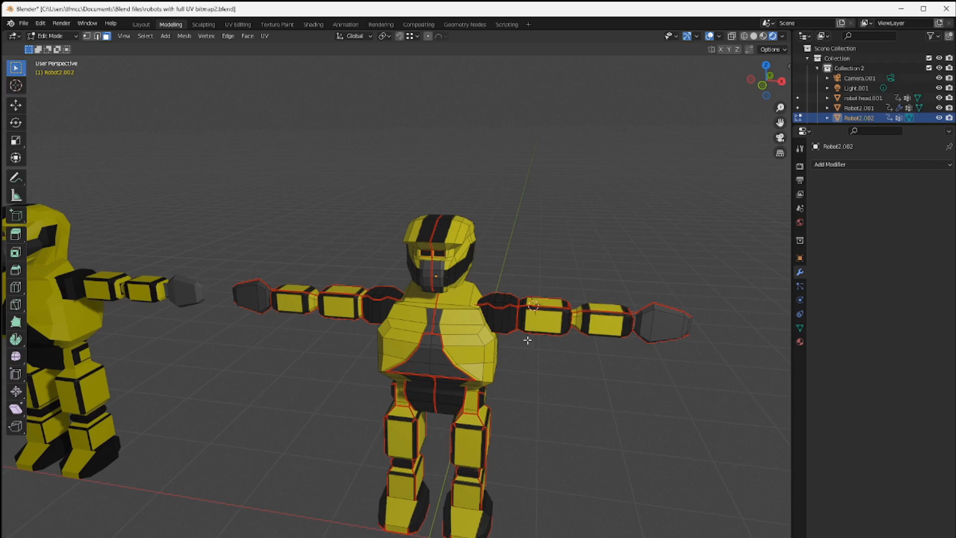
pyautogui.click(275, 24)
pyautogui.scroll(-3, 181, 287)
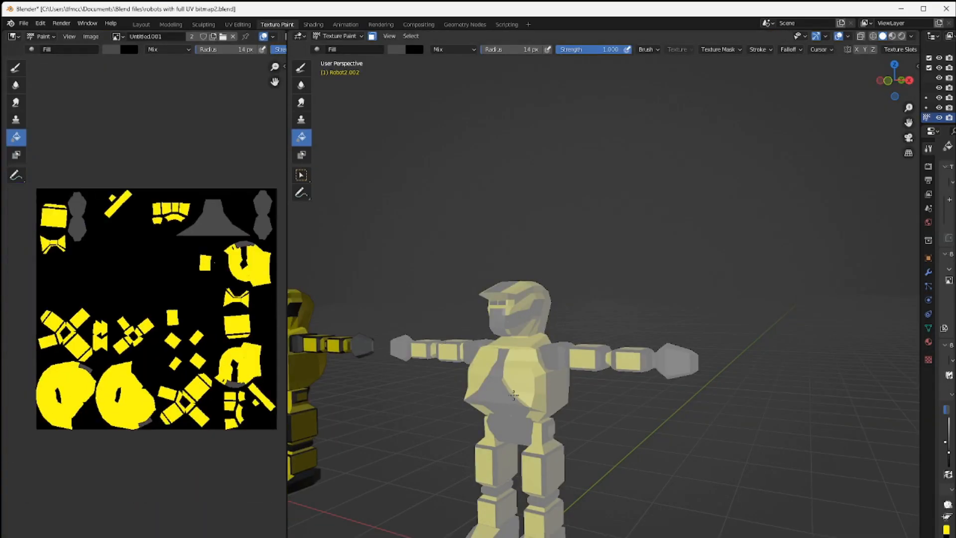
pyautogui.press('Tab')
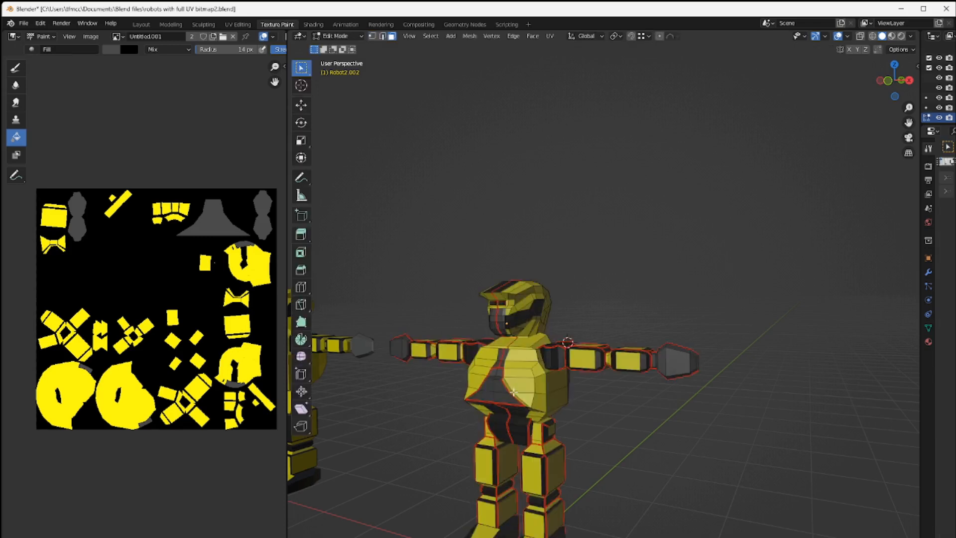
pyautogui.click(513, 384)
pyautogui.press('a')
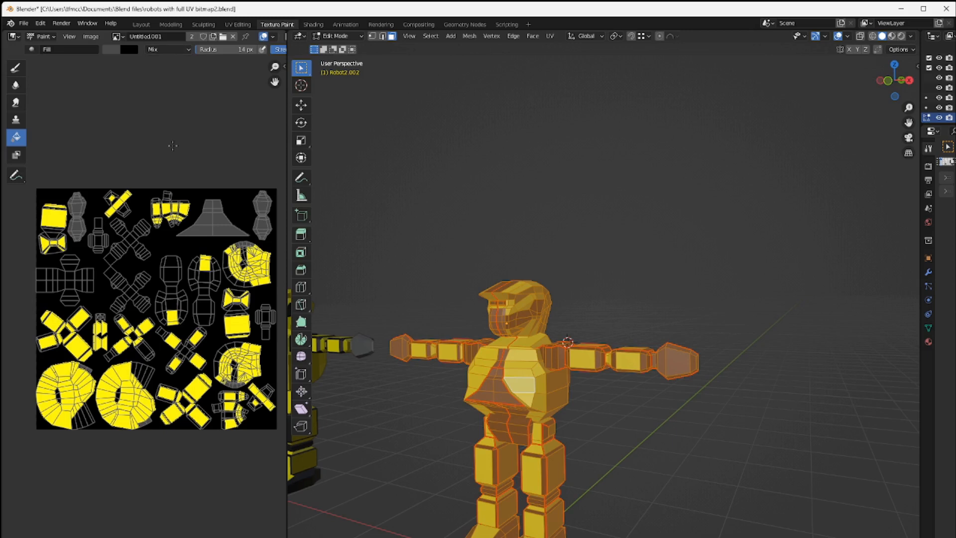
# Save the painted texture image to its file and switch to Krita.
pyautogui.click(92, 37)
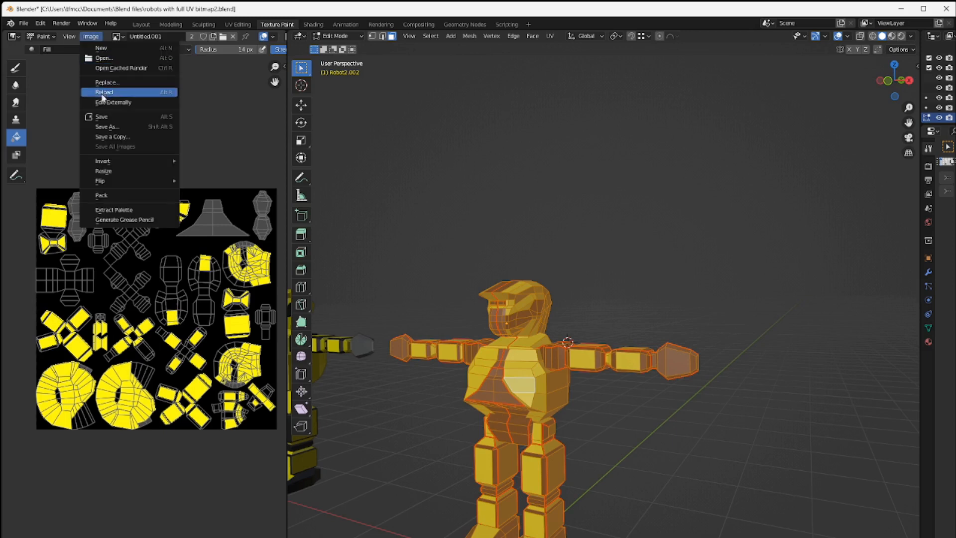
pyautogui.click(102, 116)
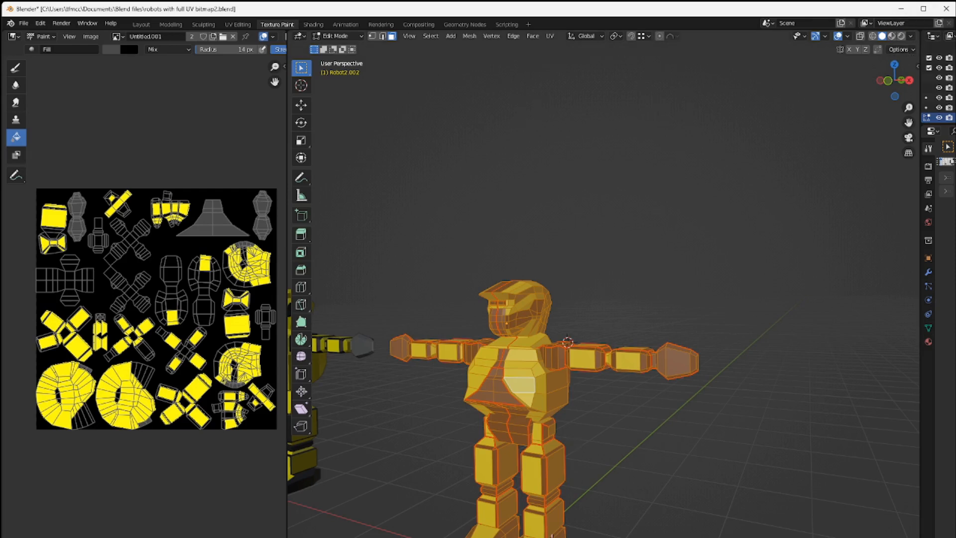
pyautogui.moveTo(521, 537)
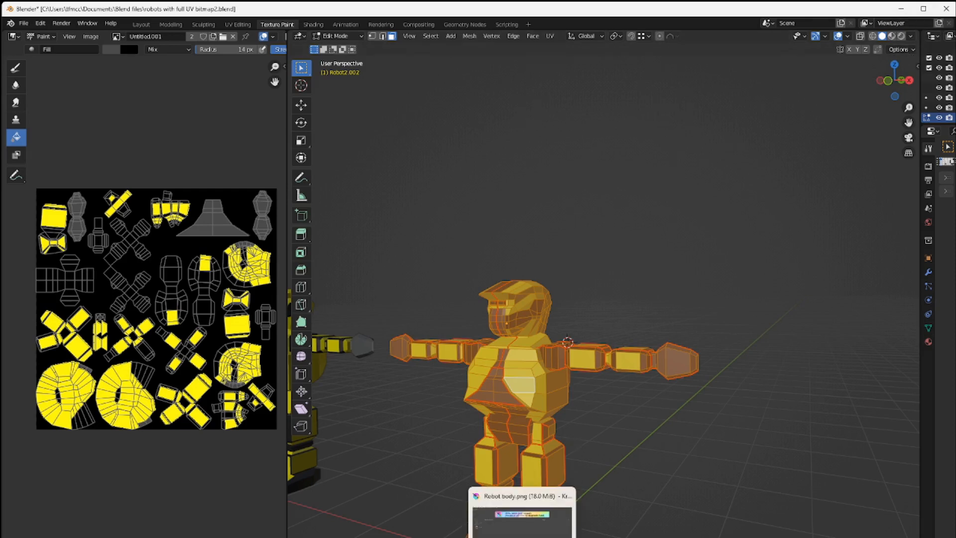
pyautogui.click(521, 518)
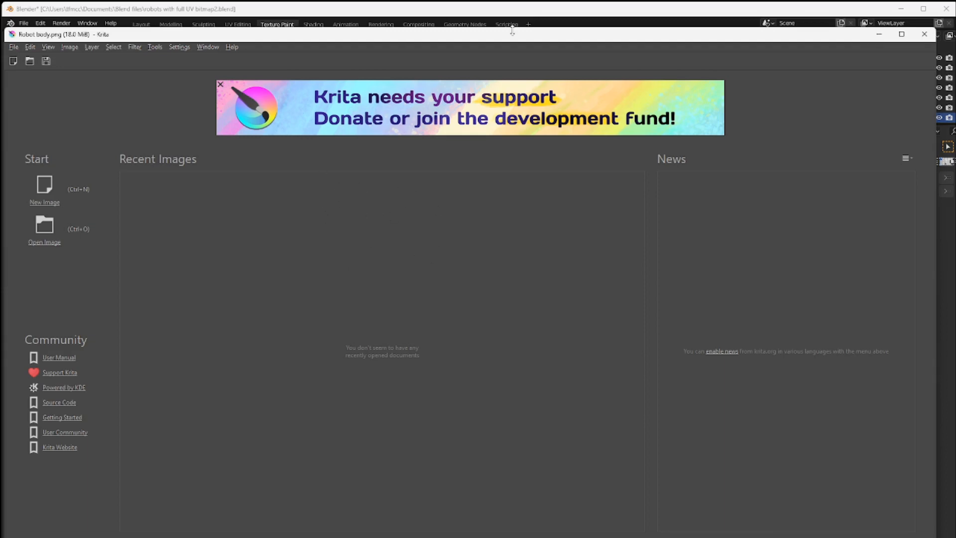
pyautogui.moveTo(519, 38); pyautogui.dragTo(526, 22)
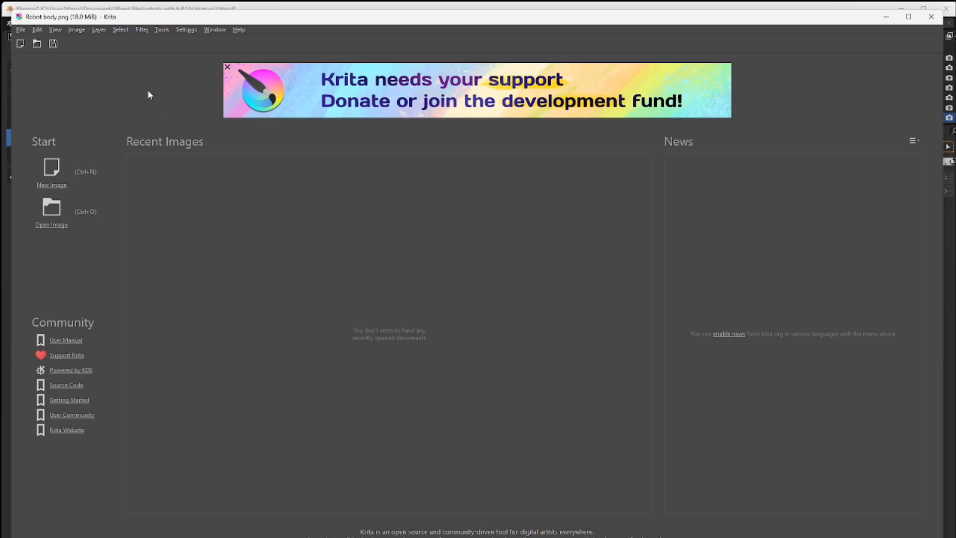
# Open the image Robot body.png from the Robots folder.
pyautogui.click(21, 30)
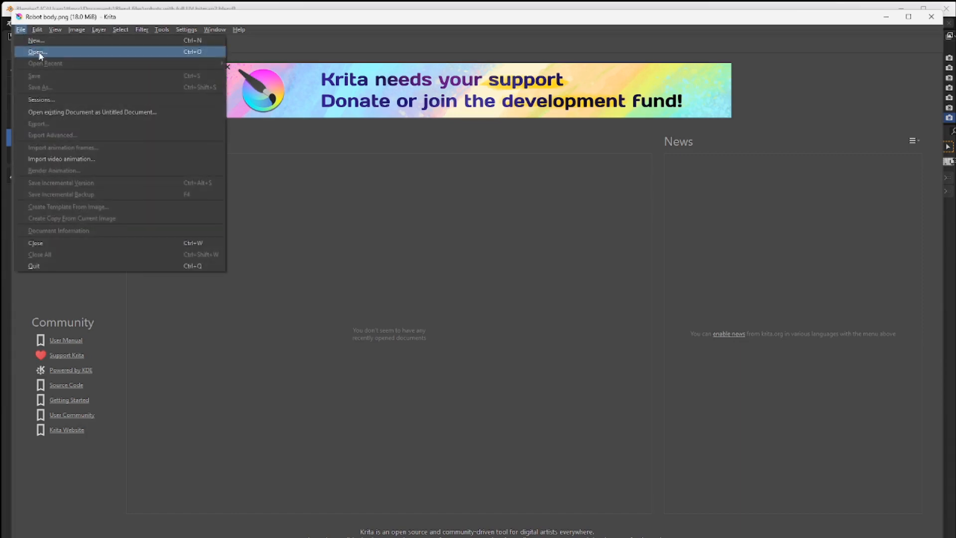
pyautogui.click(41, 56)
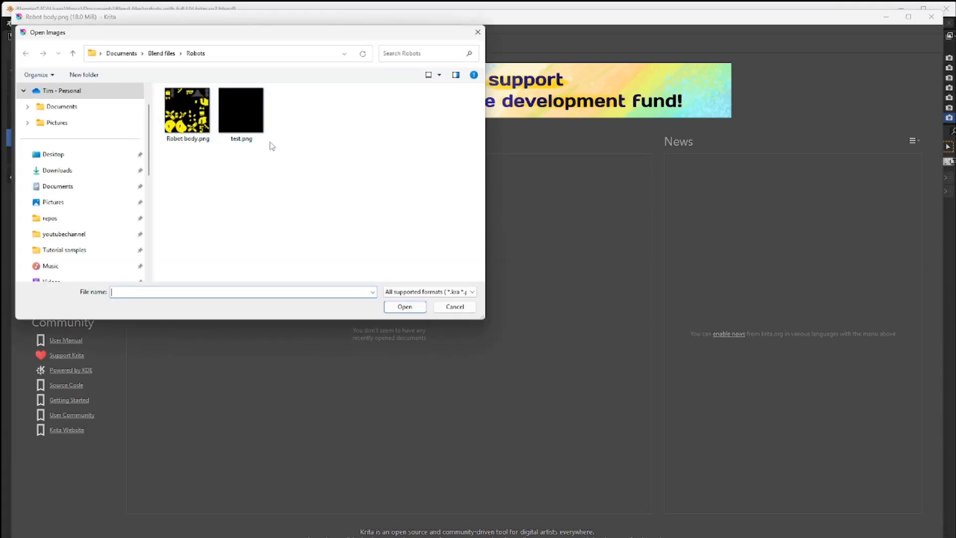
pyautogui.click(189, 114)
pyautogui.click(404, 307)
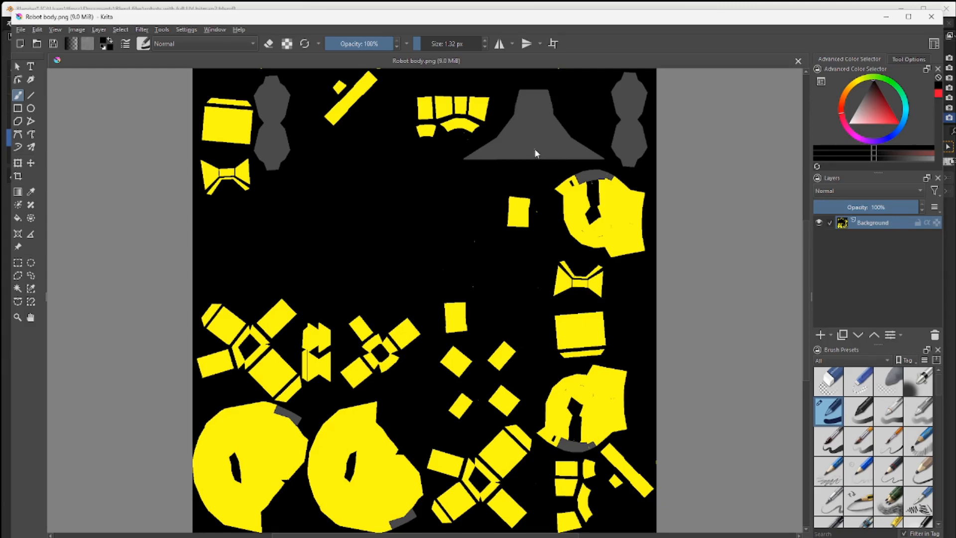
# Add a paint layer and draw a red circle outline about 72 px across on the gray chest panel.
pyautogui.scroll(3, 520, 201)
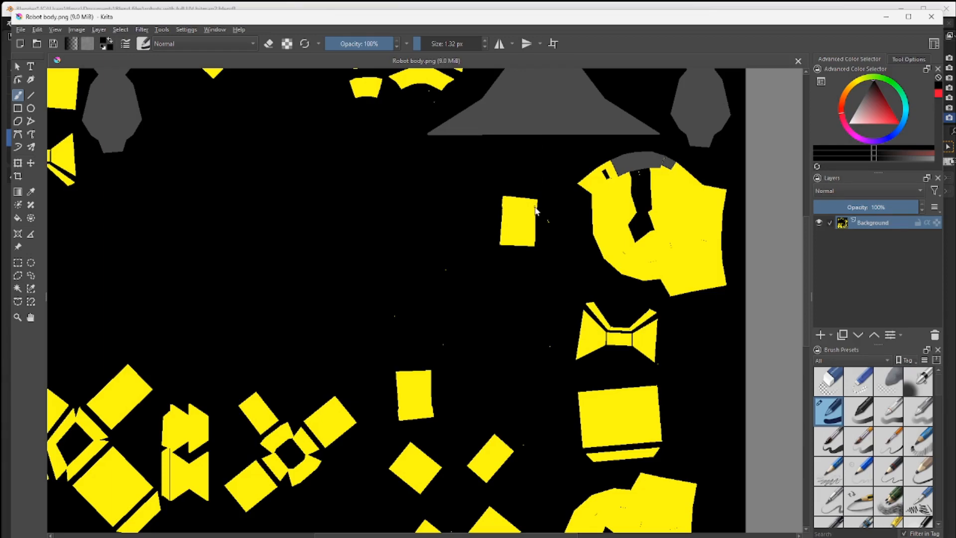
pyautogui.moveTo(535, 211); pyautogui.dragTo(442, 316, button='middle')
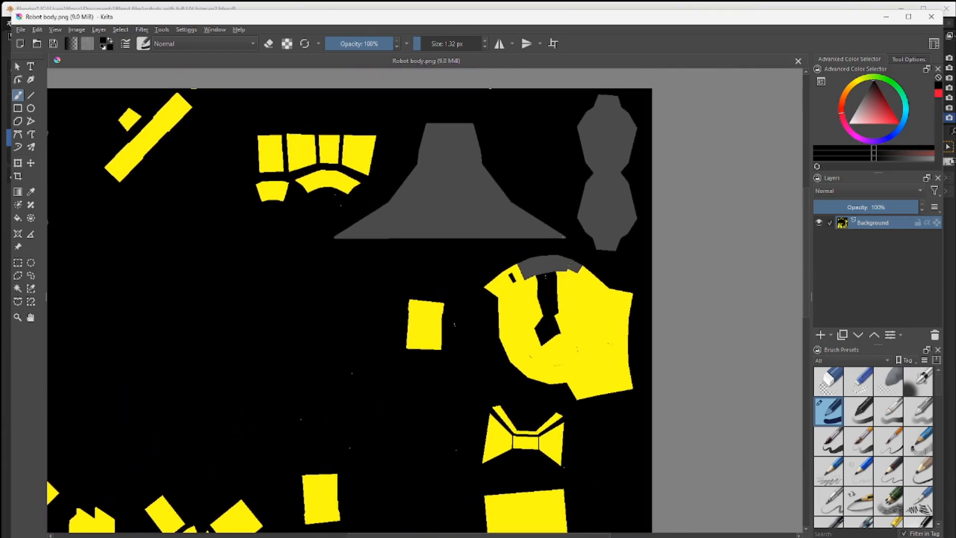
pyautogui.moveTo(881, 223)
pyautogui.click(820, 335)
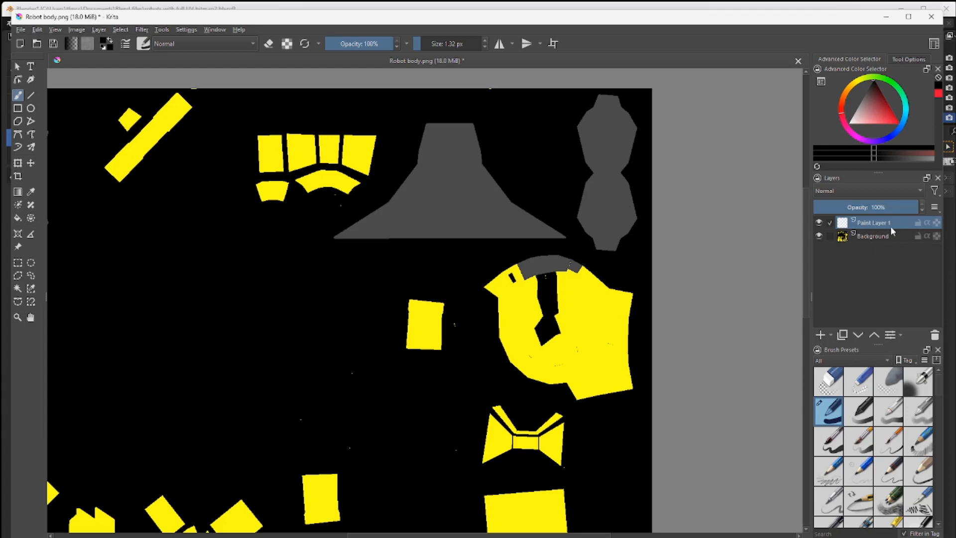
pyautogui.moveTo(890, 226)
pyautogui.click(31, 109)
pyautogui.click(896, 123)
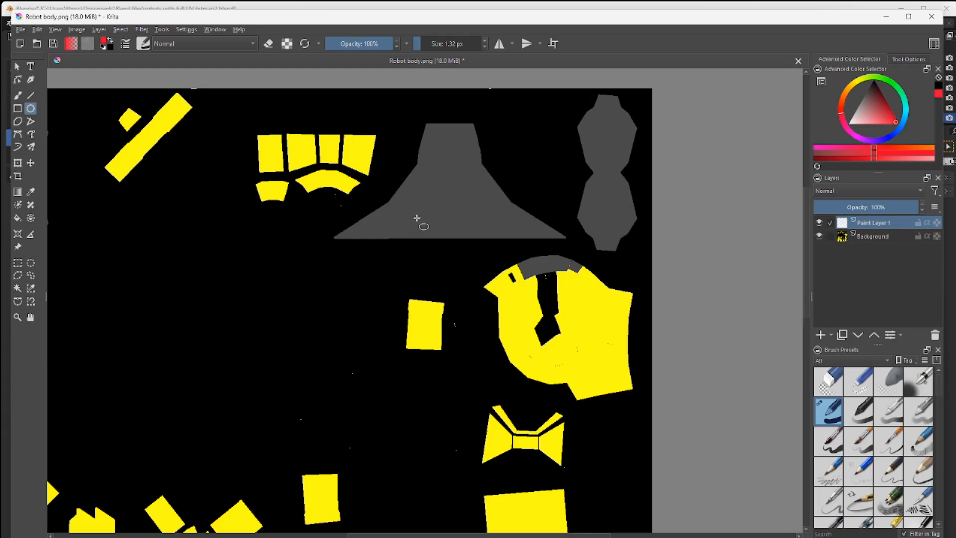
pyautogui.moveTo(416, 218); pyautogui.dragTo(453, 182)
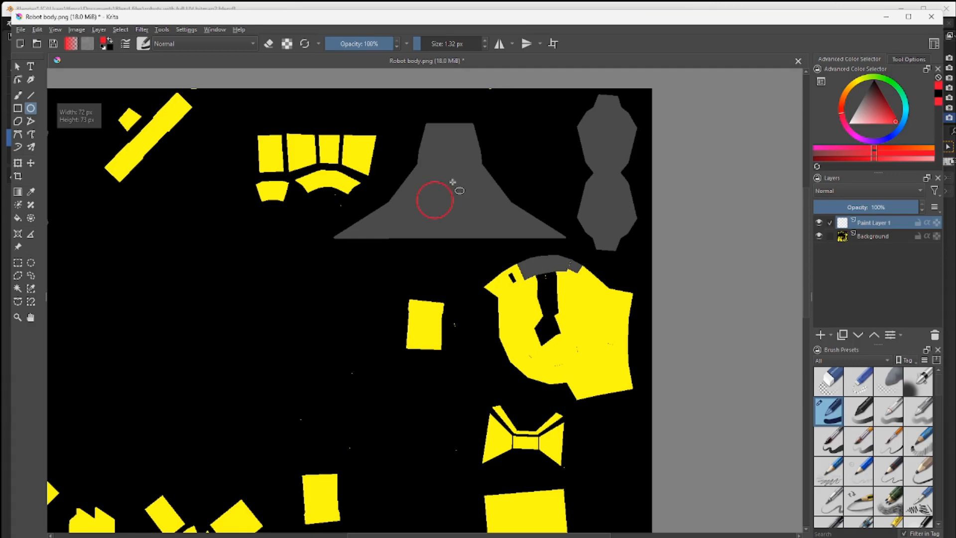
# Copy the red circle's layer and paste it twice to get three stacked circle layers.
pyautogui.rightClick(871, 224)
pyautogui.click(866, 276)
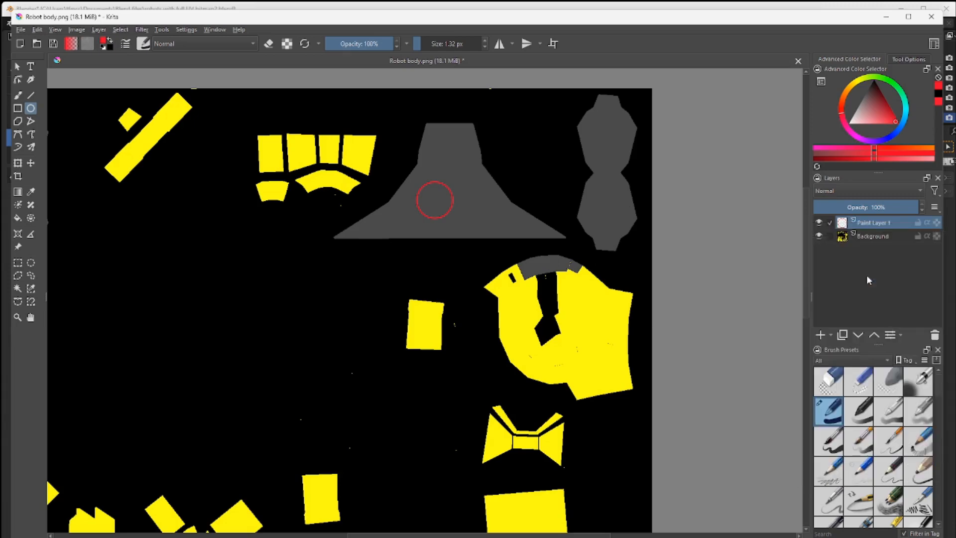
pyautogui.rightClick(878, 223)
pyautogui.click(874, 288)
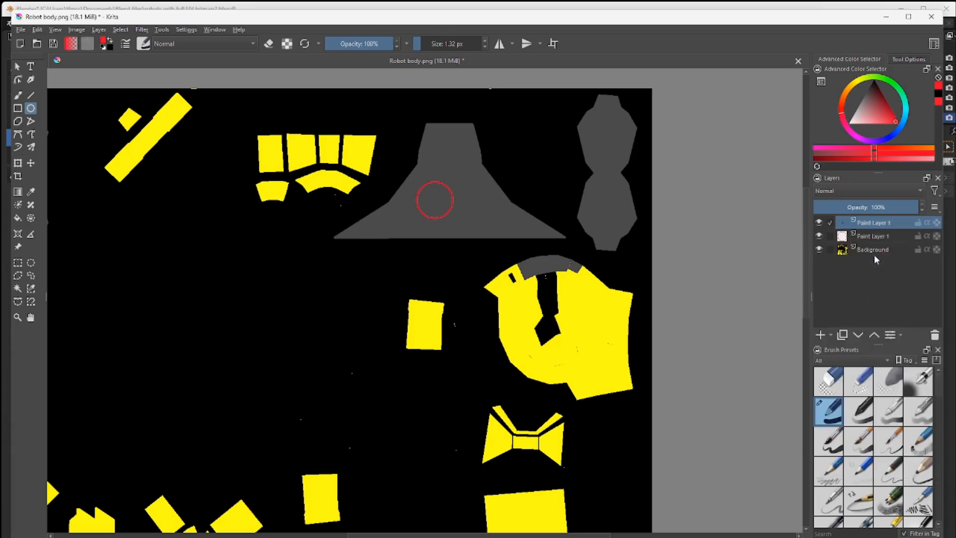
pyautogui.rightClick(877, 221)
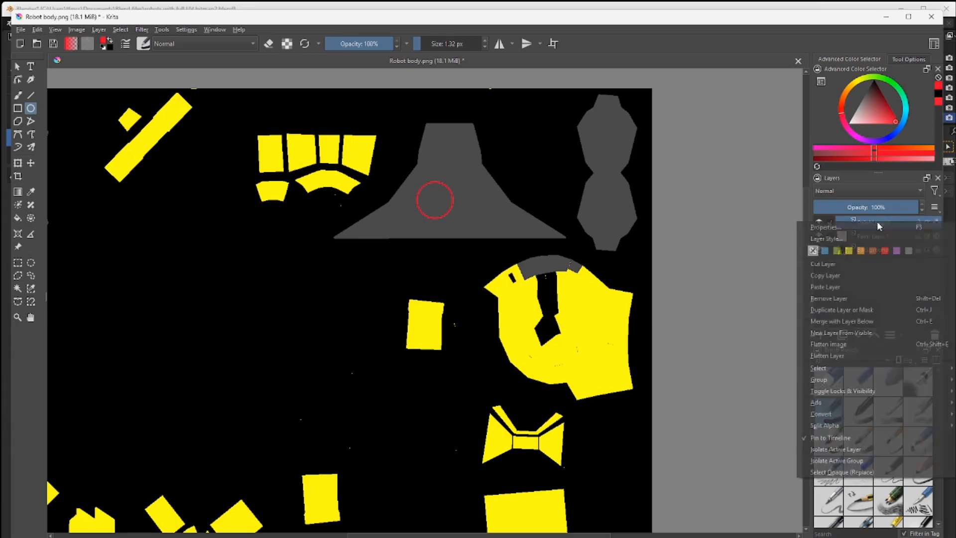
pyautogui.click(877, 286)
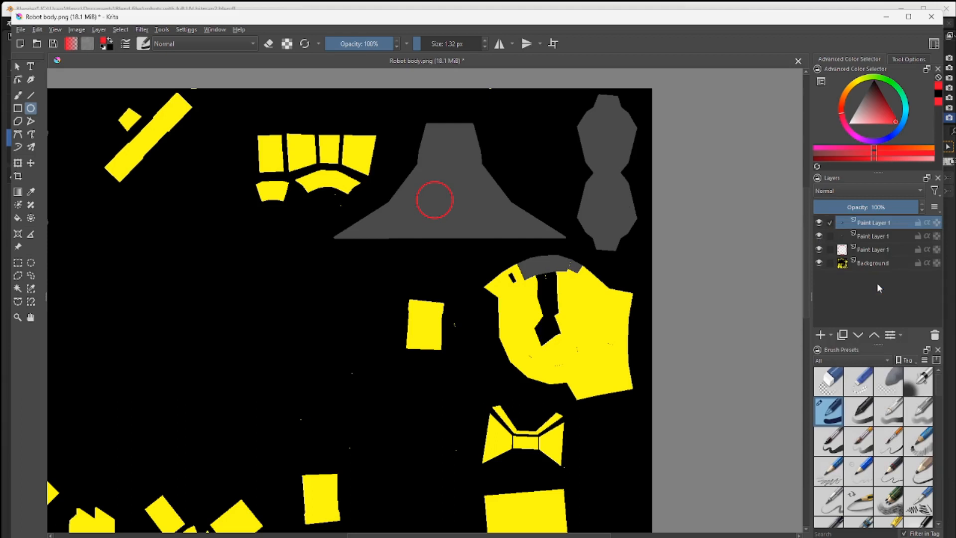
# Move the middle circle layer's circle sideways to the right so it slightly overlaps the original circle.
pyautogui.click(831, 237)
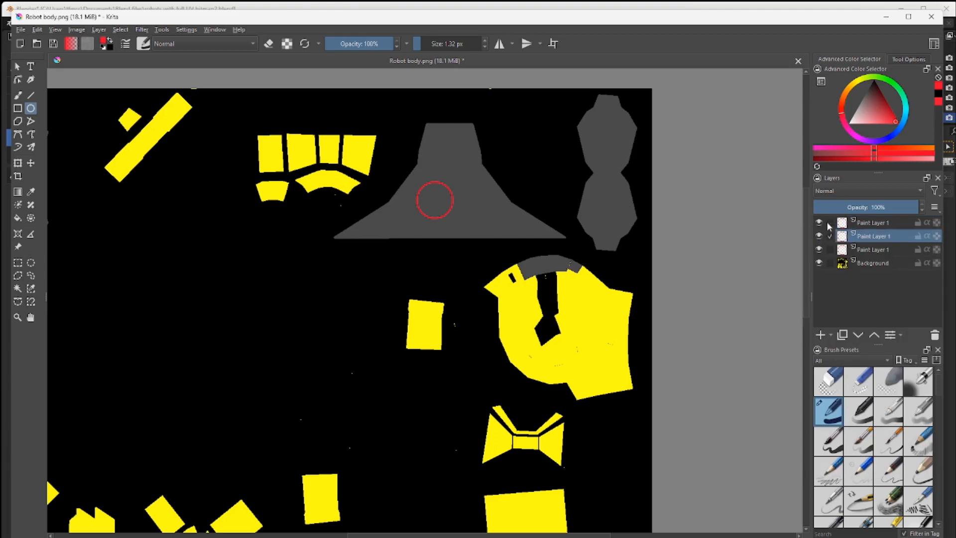
pyautogui.click(30, 163)
pyautogui.moveTo(433, 201); pyautogui.dragTo(461, 202)
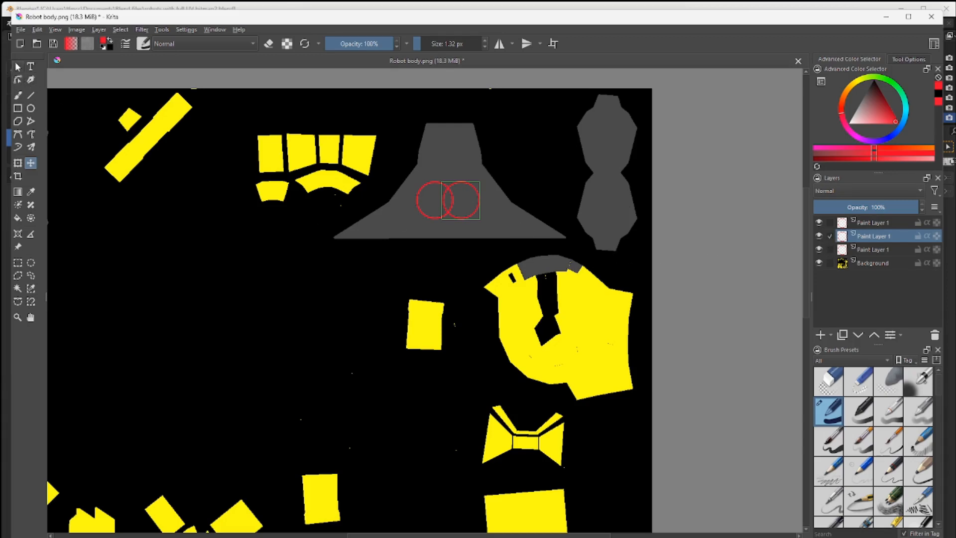
pyautogui.click(18, 66)
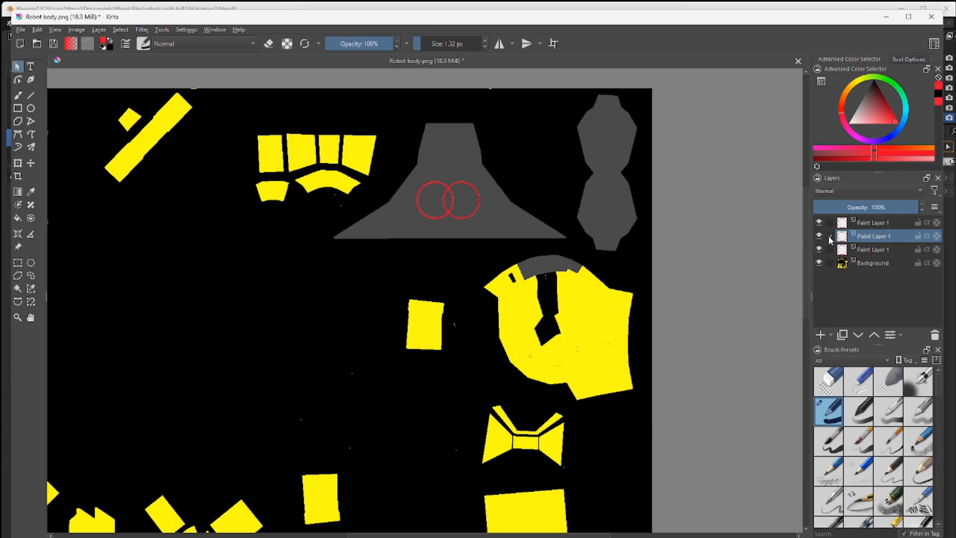
# Move the lowest circle layer's circle up between the other two to form a three-ring emblem.
pyautogui.click(841, 248)
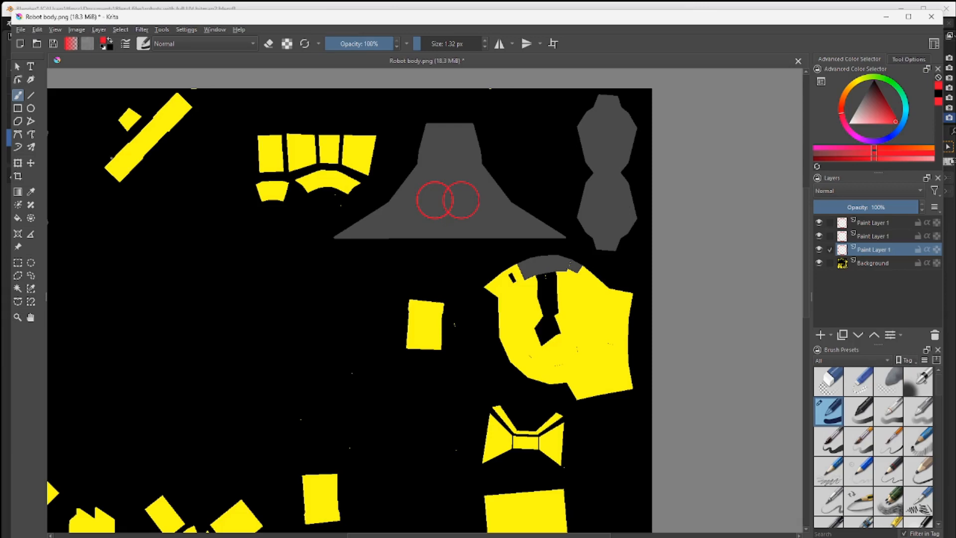
pyautogui.click(30, 163)
pyautogui.moveTo(436, 201); pyautogui.dragTo(450, 185)
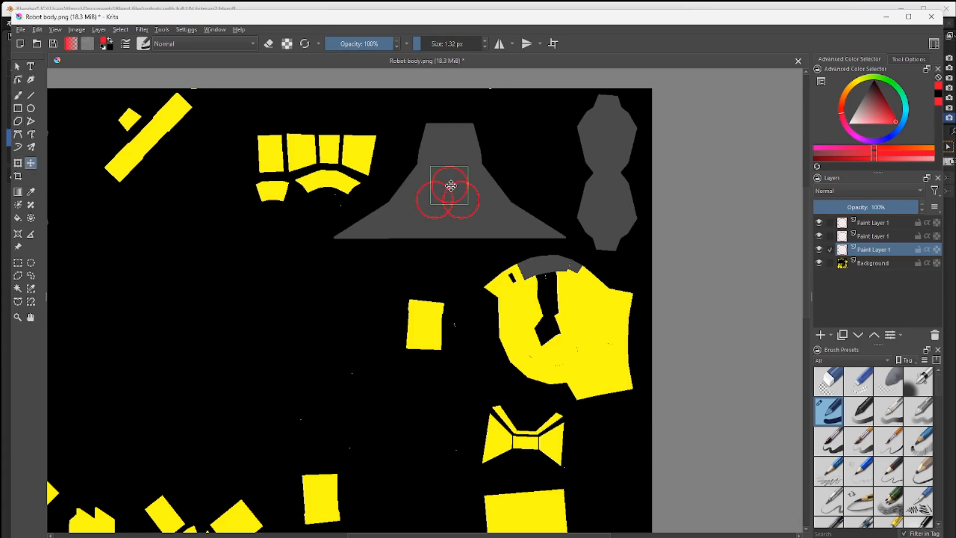
# Select all three circle layers and shift the emblem slightly down and right to centre it on the chest panel.
pyautogui.click(830, 236)
pyautogui.click(829, 222)
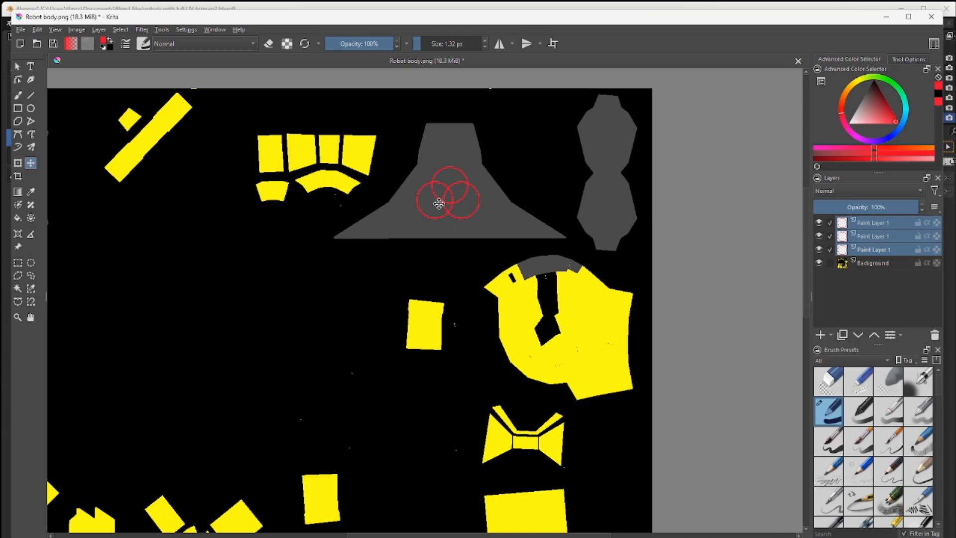
pyautogui.moveTo(453, 200); pyautogui.dragTo(457, 208)
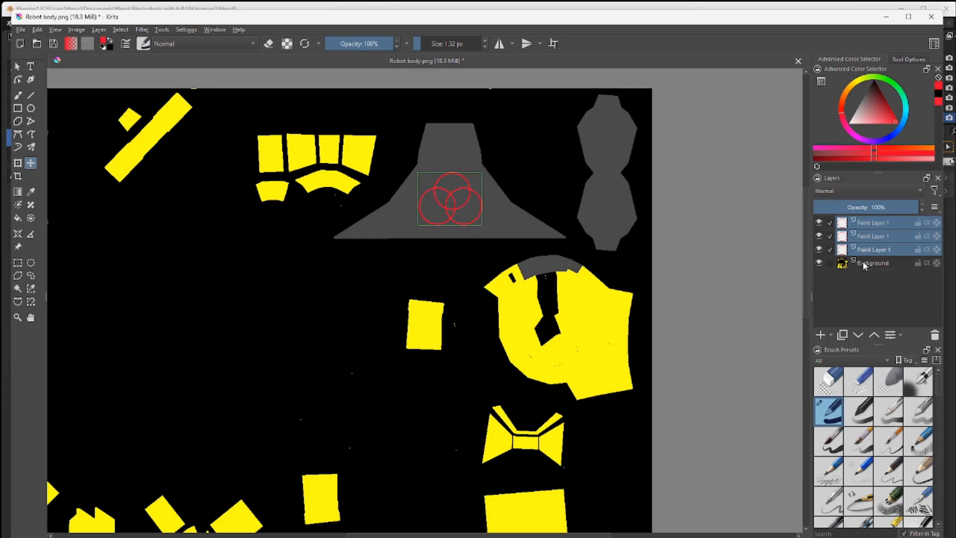
# With only the Background layer selected, sample the image's black and fill the gray chest panel with it.
pyautogui.click(829, 264)
pyautogui.click(829, 250)
pyautogui.click(829, 236)
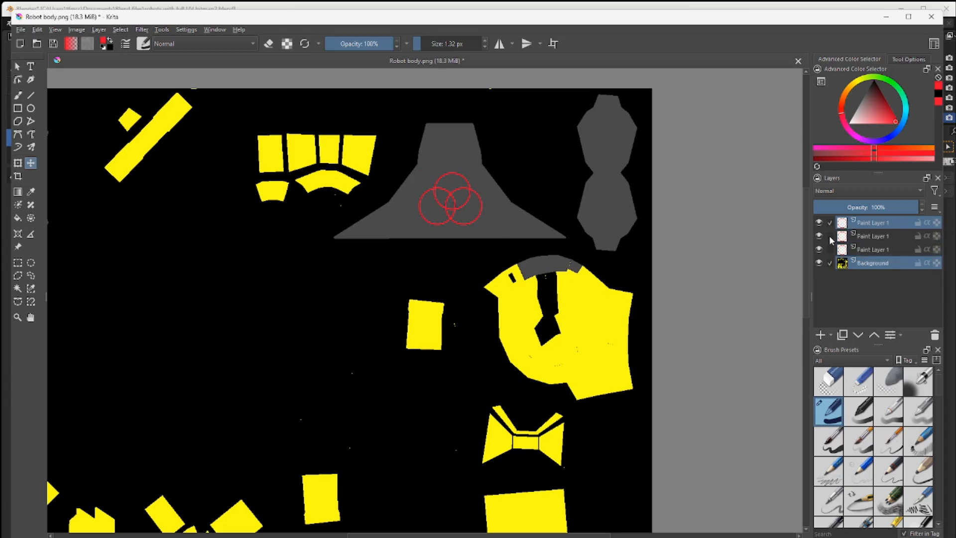
pyautogui.click(829, 222)
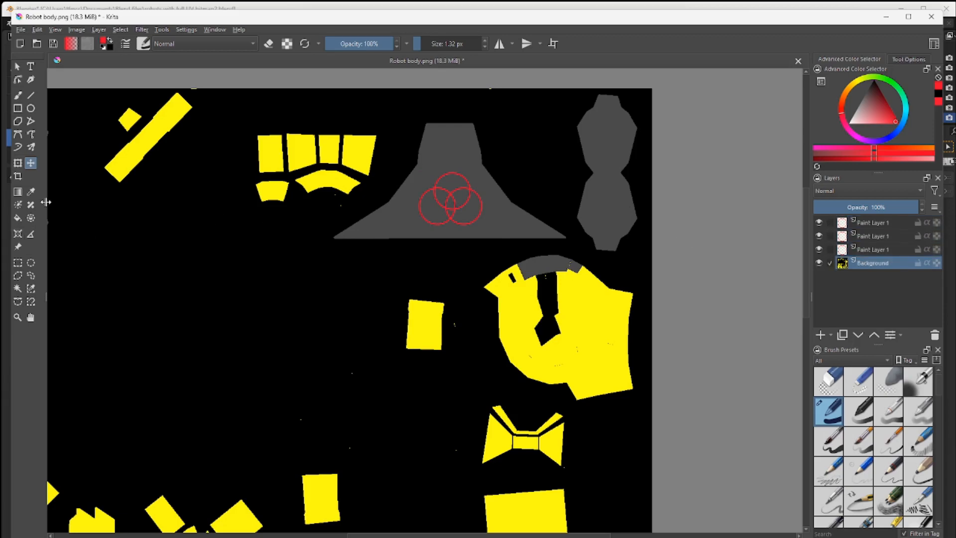
pyautogui.click(31, 192)
pyautogui.click(233, 262)
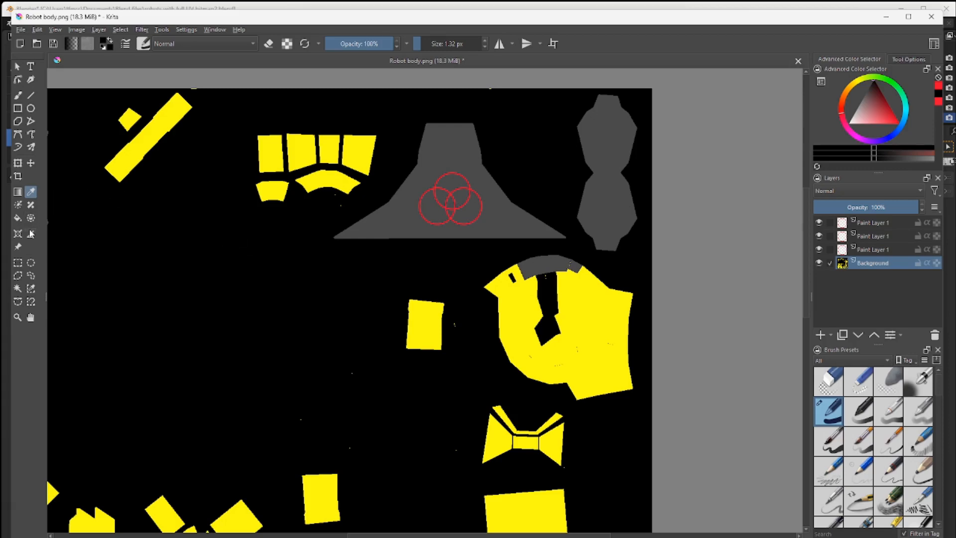
pyautogui.click(18, 217)
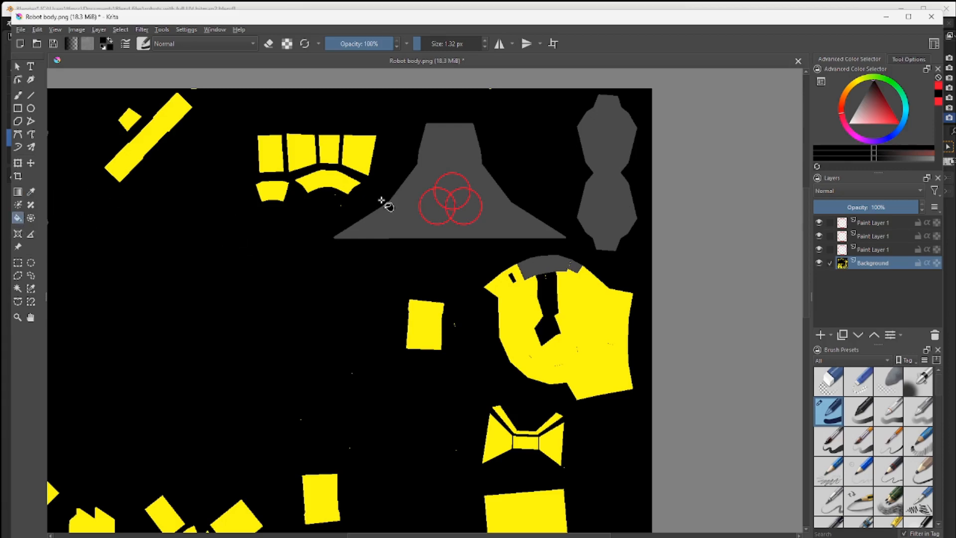
pyautogui.click(462, 148)
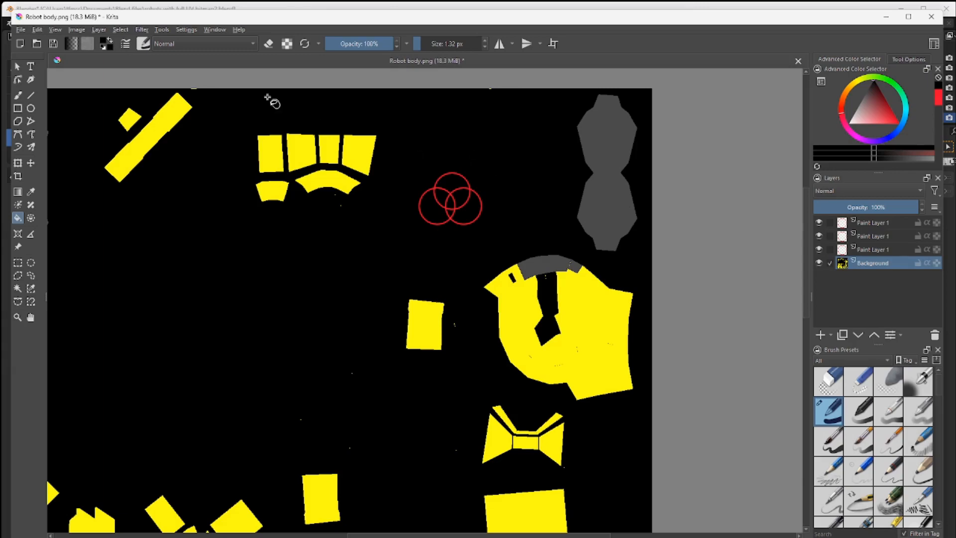
# Save Robot body.png, accepting the default PNG options.
pyautogui.click(21, 30)
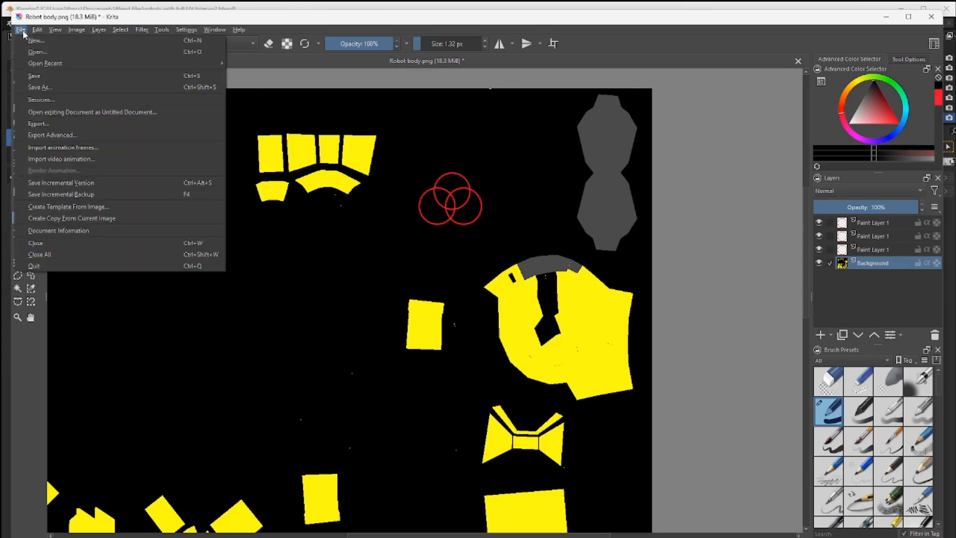
pyautogui.click(43, 79)
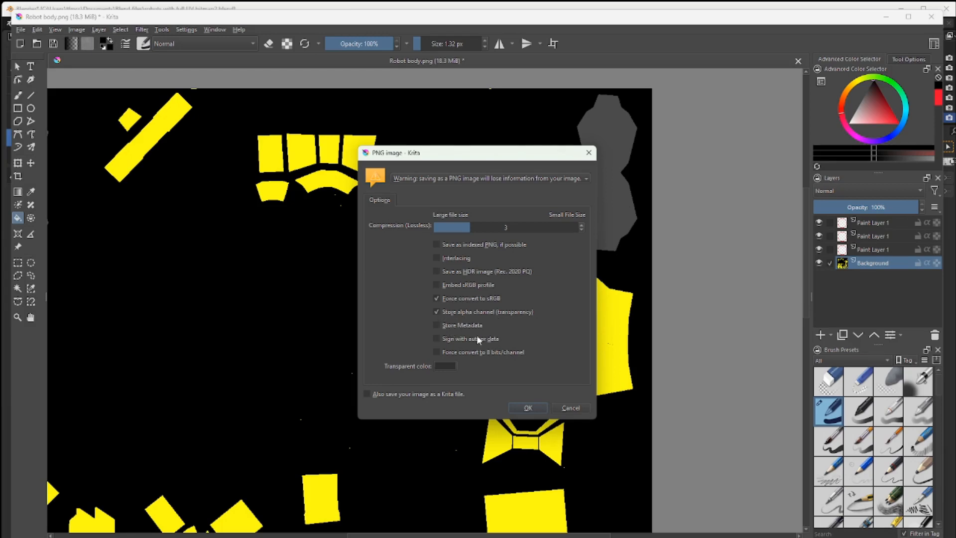
pyautogui.click(528, 408)
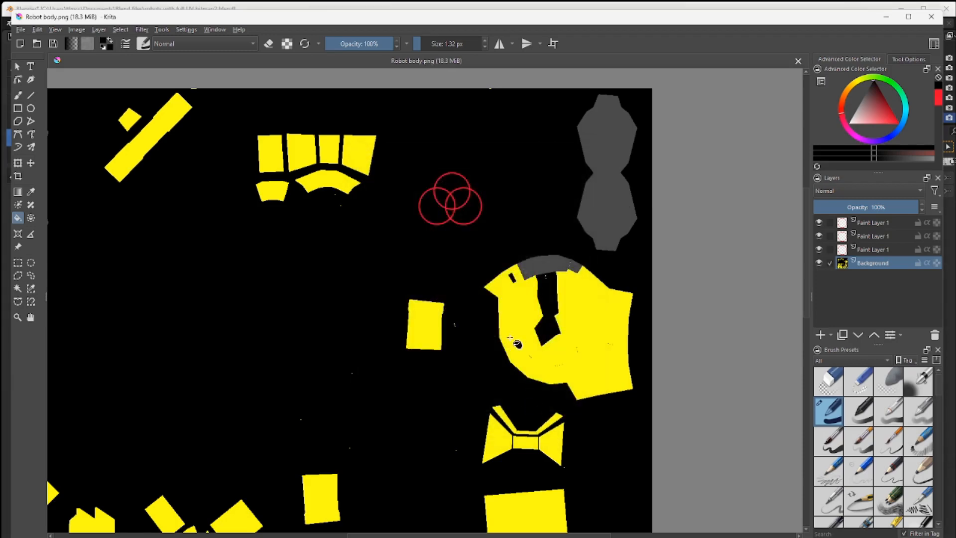
# Switch back to Blender and reload the texture image from disk.
pyautogui.click(885, 21)
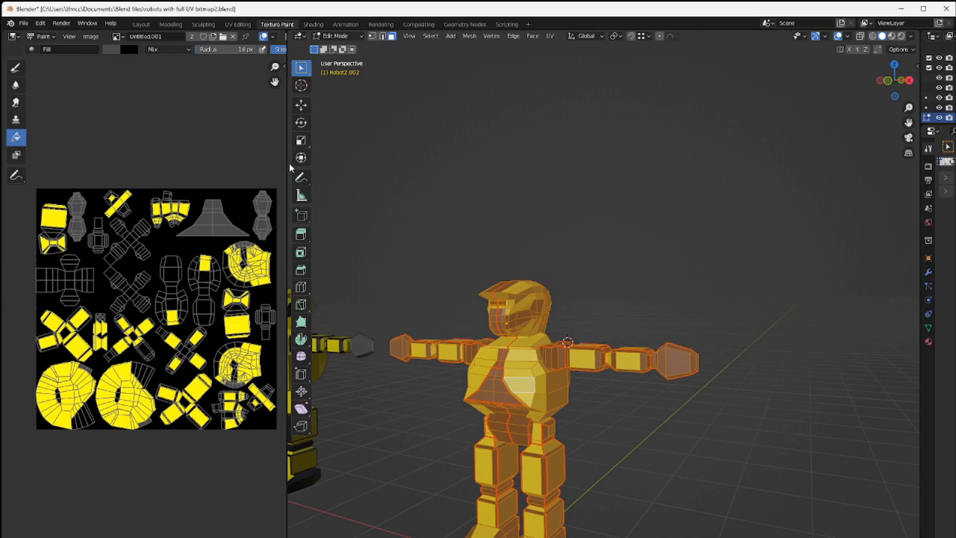
pyautogui.click(98, 38)
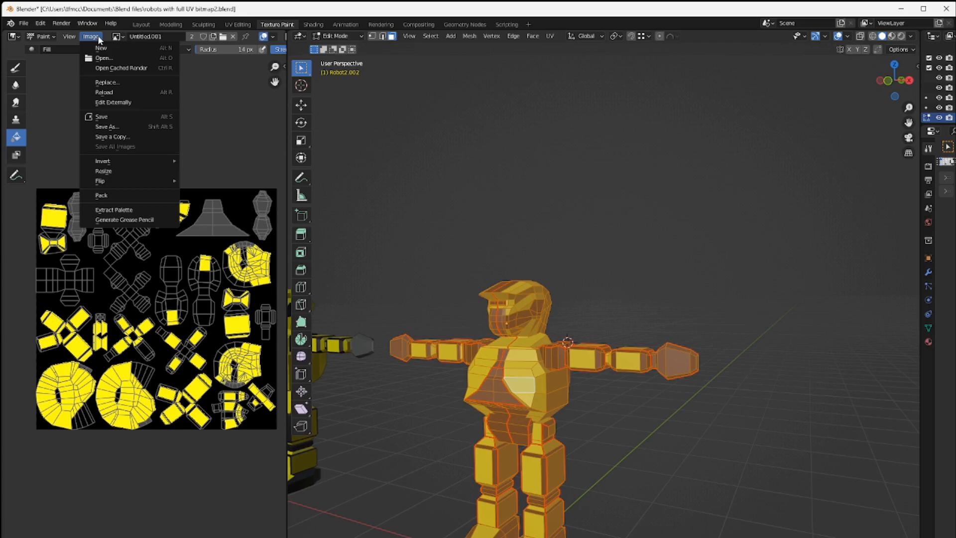
pyautogui.click(112, 92)
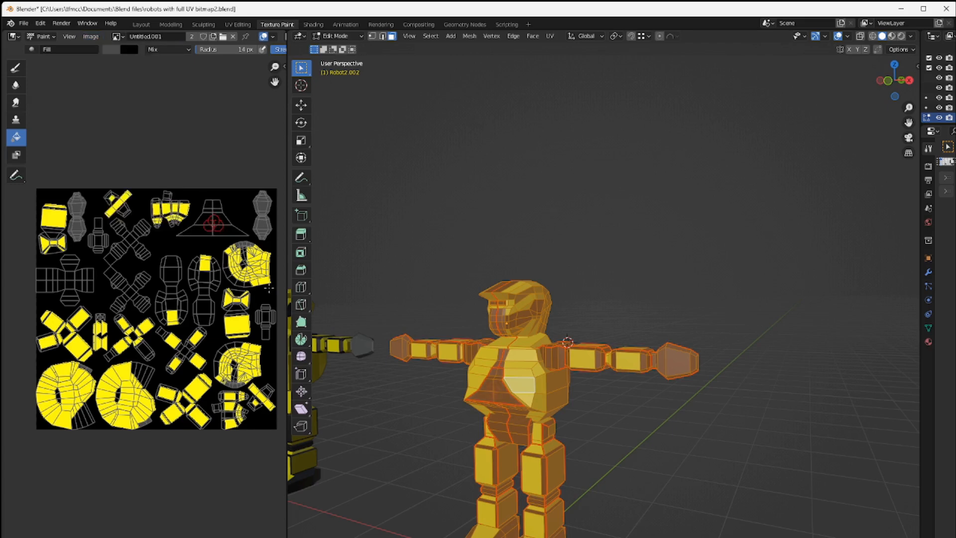
# Inspect the reloaded emblem in the texture image and deselect all of the robot's faces.
pyautogui.scroll(3, 217, 232)
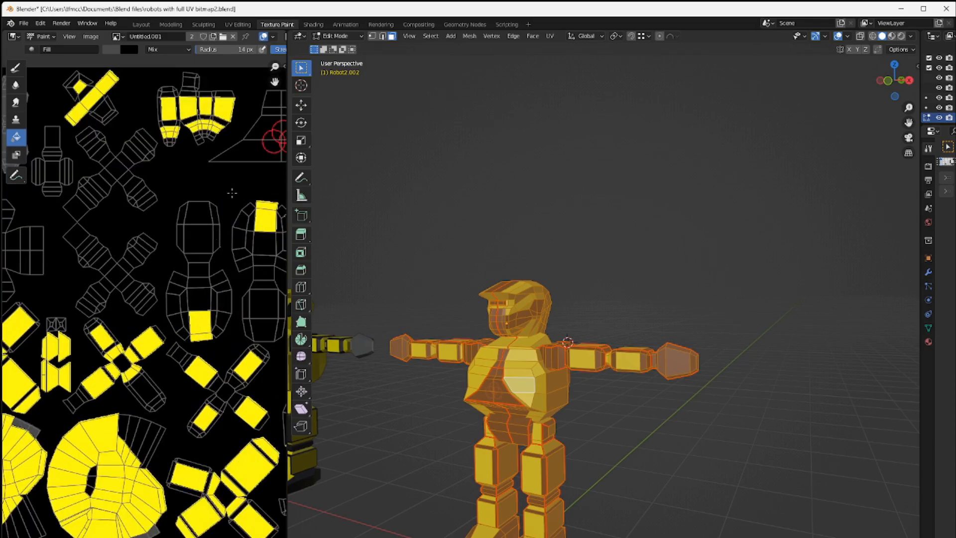
pyautogui.moveTo(232, 192); pyautogui.dragTo(166, 231, button='middle')
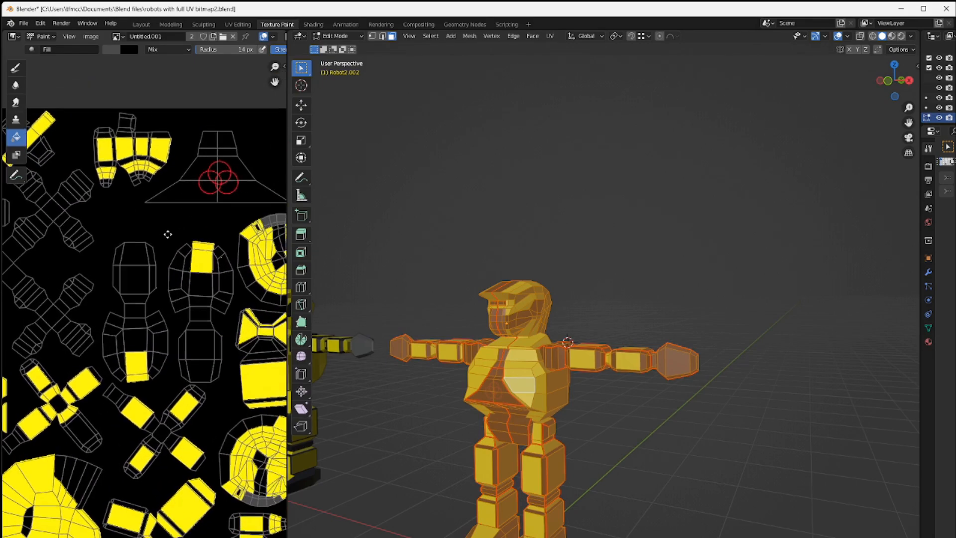
pyautogui.click(543, 255)
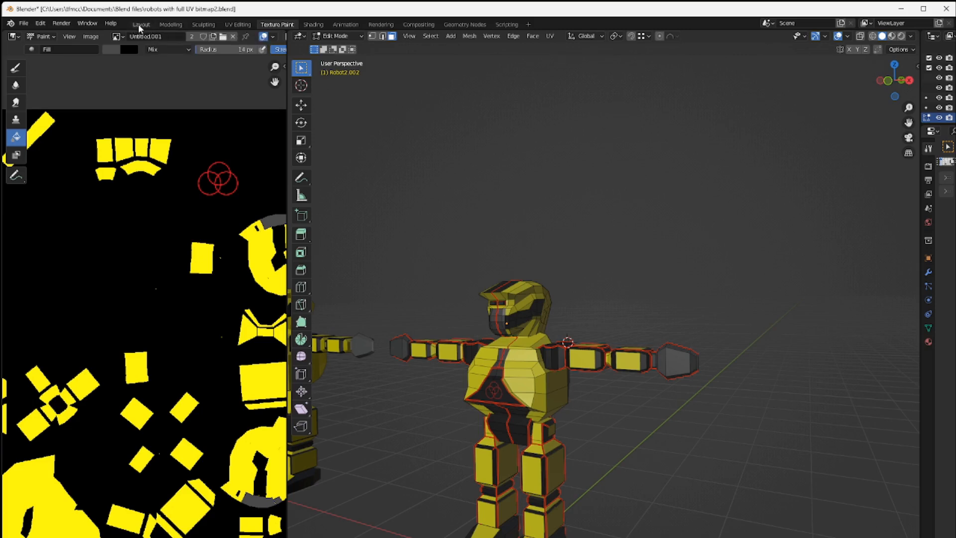
# View the textured robot in the Modeling workspace and leave Edit Mode to check the chest emblem.
pyautogui.click(169, 24)
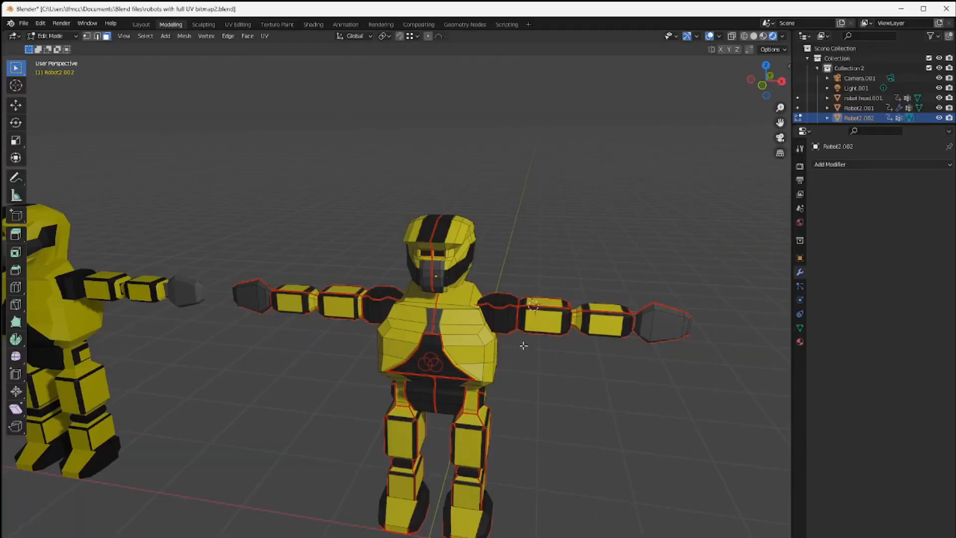
pyautogui.press('Tab')
pyautogui.press('Tab')
pyautogui.click(451, 353)
pyautogui.press('Tab')
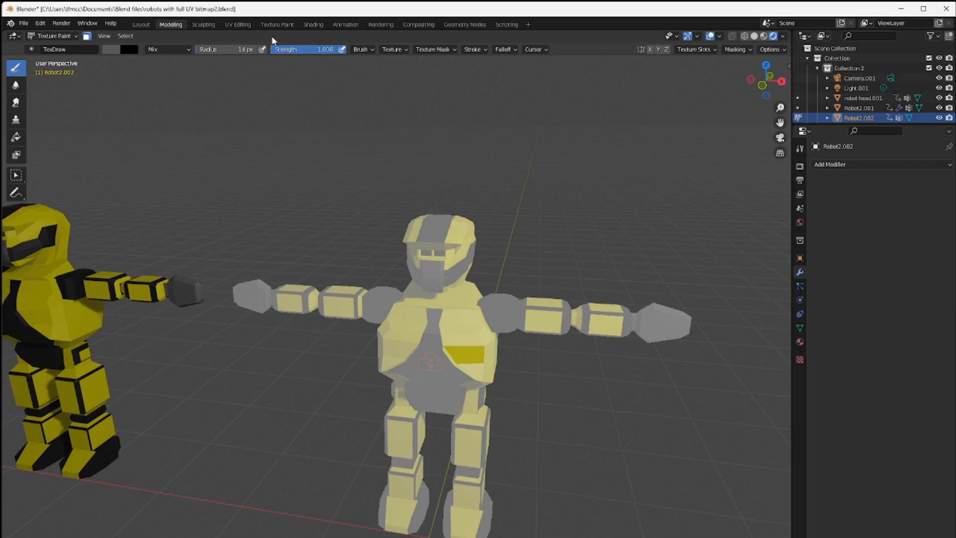
# Switch to the Layout workspace, view the finished robot from the front, and deselect it.
pyautogui.click(143, 24)
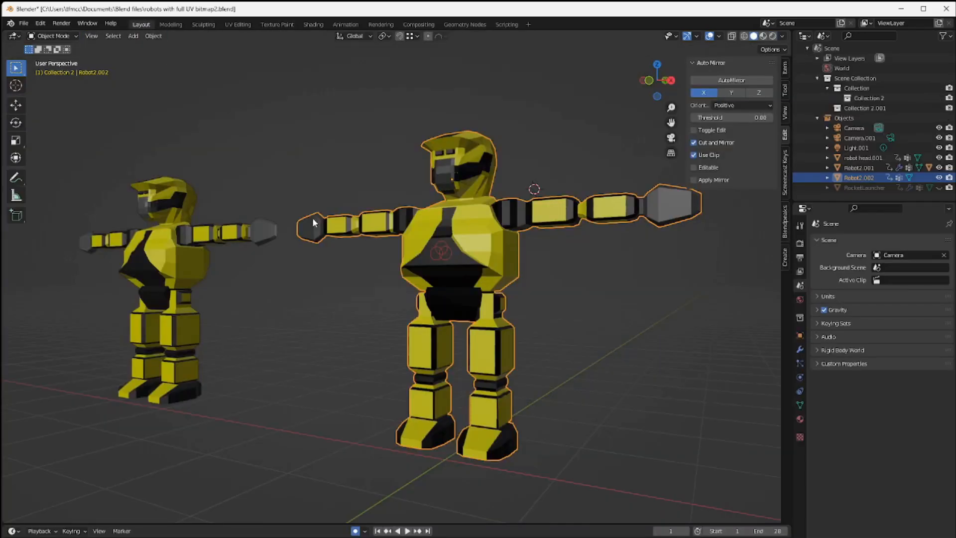
pyautogui.moveTo(548, 286); pyautogui.dragTo(558, 313, button='middle')
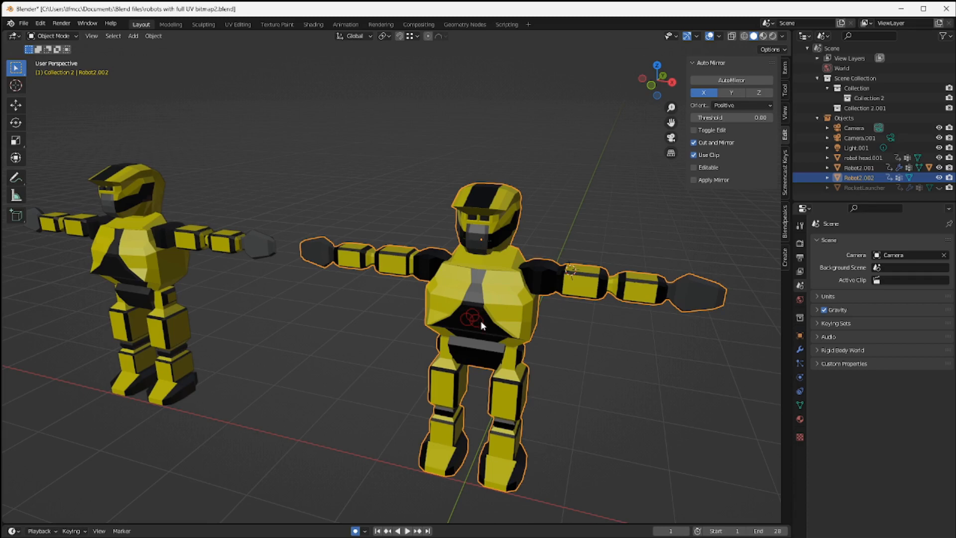
pyautogui.moveTo(611, 356)
pyautogui.mouseDown(button='middle')
pyautogui.moveTo(644, 339)
pyautogui.moveTo(616, 353)
pyautogui.mouseUp(button='middle')
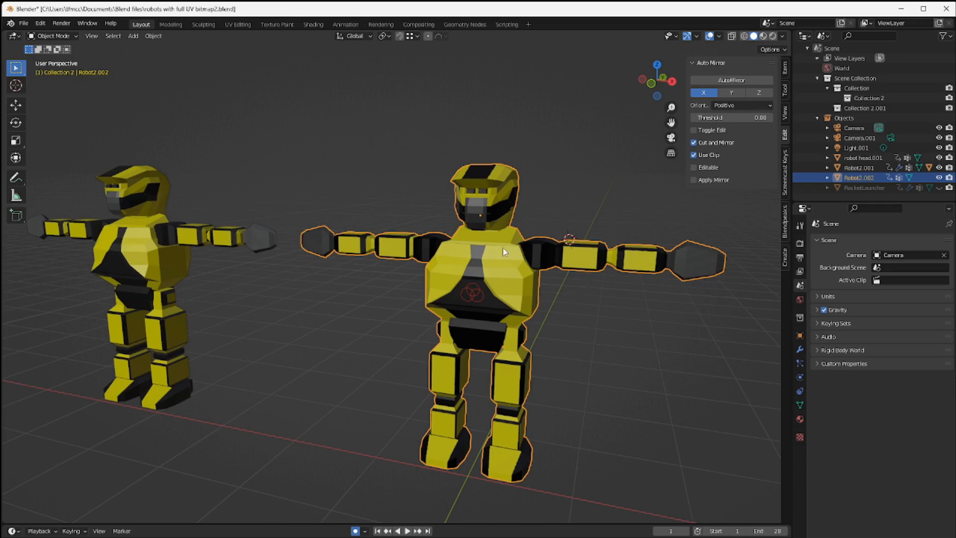
pyautogui.click(604, 314)
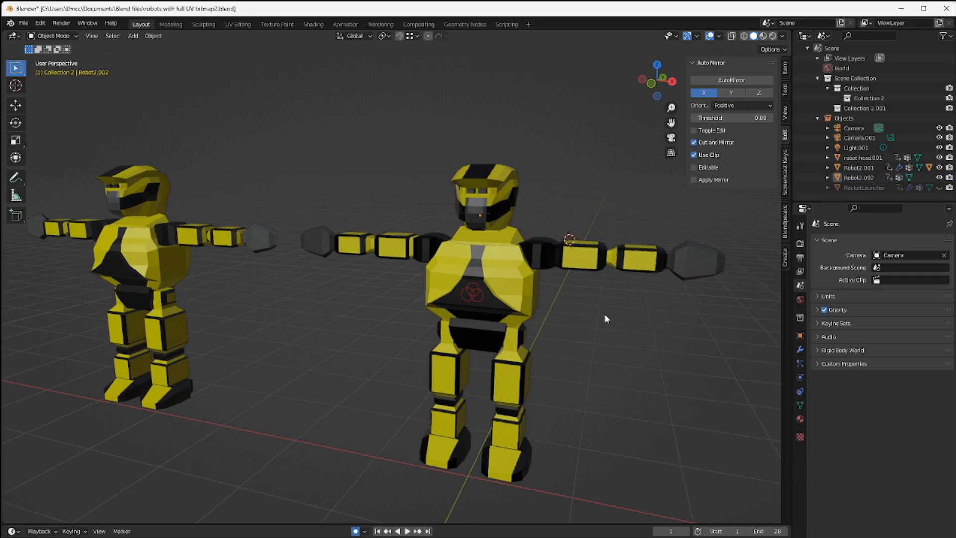